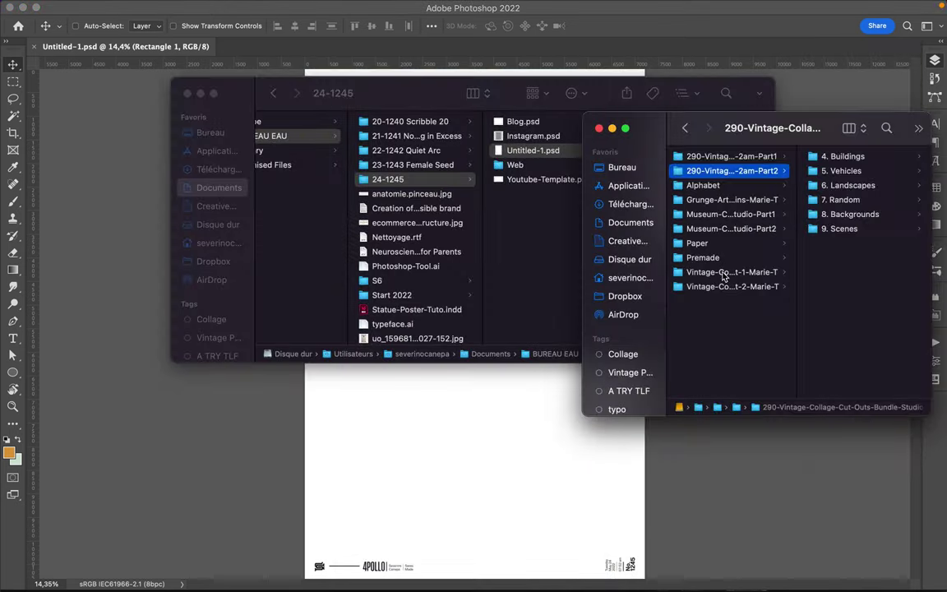
Open the vintage woman image 13.png from the People folder.
key("Down")
Browse Finder to the Plants folder and open plant image 9.png.
key("Right")
key("Down")
key("Down")
key("Down")
key("Down")
key("Down")
key("Down")
key("Down")
key("Down")
key("super+o")
Drag the woman into Untitled-1, scale her to 120% and move her down-left.
mouse_move(518, 249)
left_mouse_down()
mouse_move(124, 46)
mouse_move(503, 308)
left_mouse_up()
key("ctrl+t")
type("120")
key("Return")
mouse_move(496, 271)
left_mouse_down()
mouse_move(454, 304)
mouse_move(407, 369)
left_mouse_up()
left_click(380, 577)
key("Down")
key("Down")
left_click_drag(585, 243, 529, 243)
key("Down")
key("Down")
key("Down")
key("Down")
key("Down")
key("Down")
key("Down")
key("Down")
key("Down")
key("Down")
key("Down")
key("Down")
key("Down")
key("Down")
key("Down")
key("Down")
key("Down")
key("Down")
key("Down")
key("Down")
key("Down")
key("Down")
key("Down")
key("Down")
key("Down")
key("Down")
key("Down")
key("Down")
key("Down")
key("Down")
key("Down")
key("Down")
key("Down")
key("Down")
key("Down")
key("Down")
key("Down")
key("Down")
key("Down")
key("Down")
key("Down")
key("Down")
key("Down")
key("Down")
key("Down")
key("Left")
key("Down")
key("Right")
key("Down")
key("Down")
key("Down")
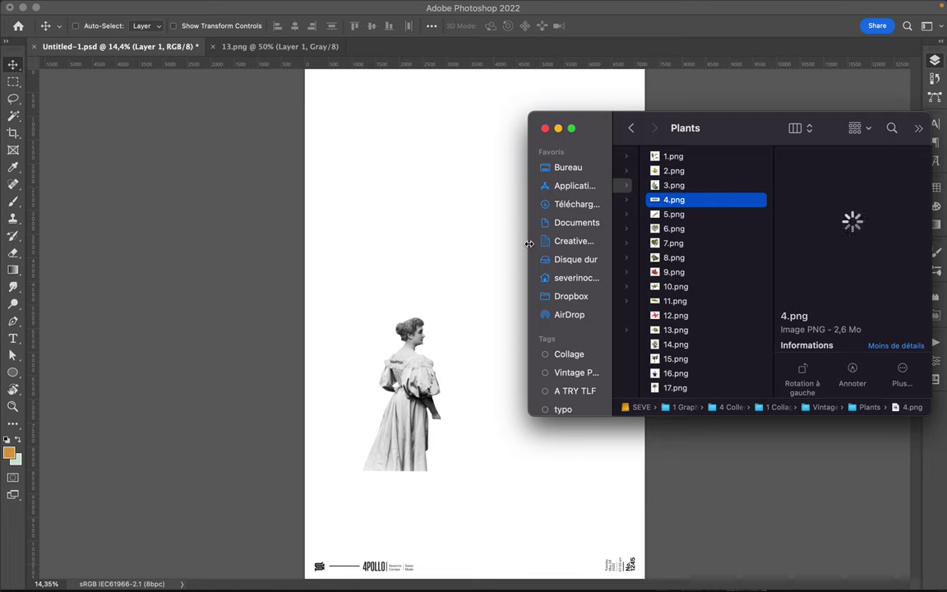
key("Down")
key("Down")
key("Down")
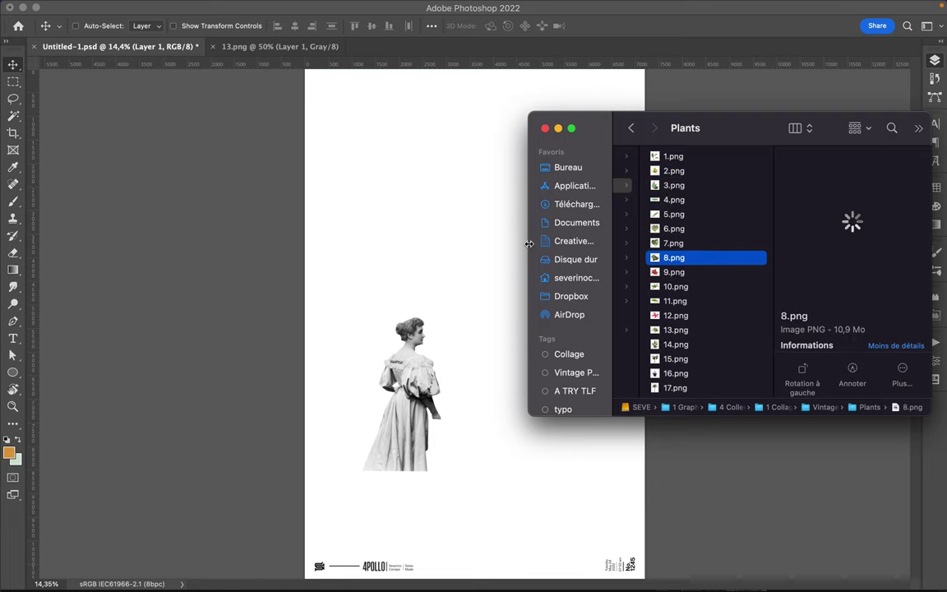
key("Down")
key("Down")
key("Up")
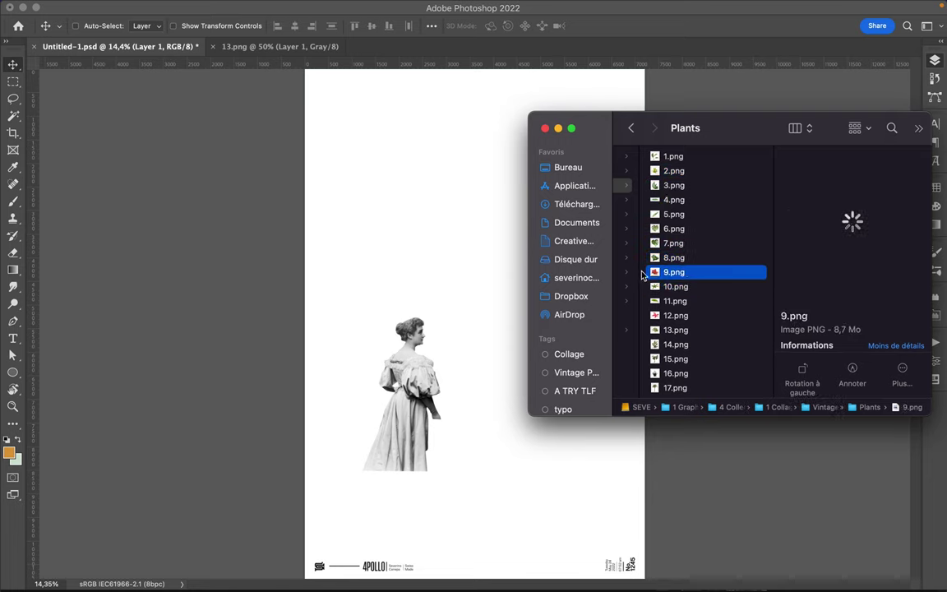
left_click(442, 569)
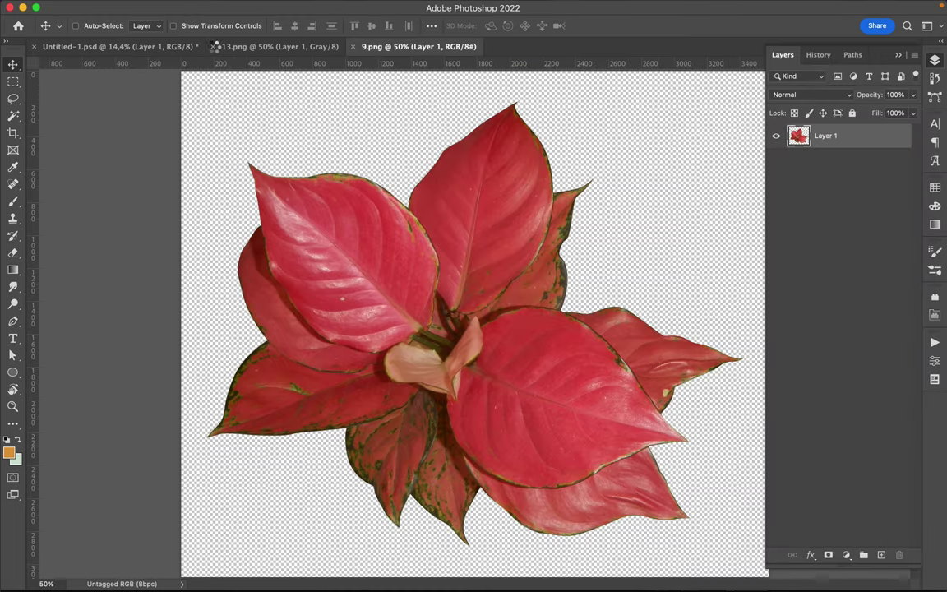
Copy the red plant over the woman's skirt, then raise the woman up and right.
left_click_drag(488, 349, 475, 403)
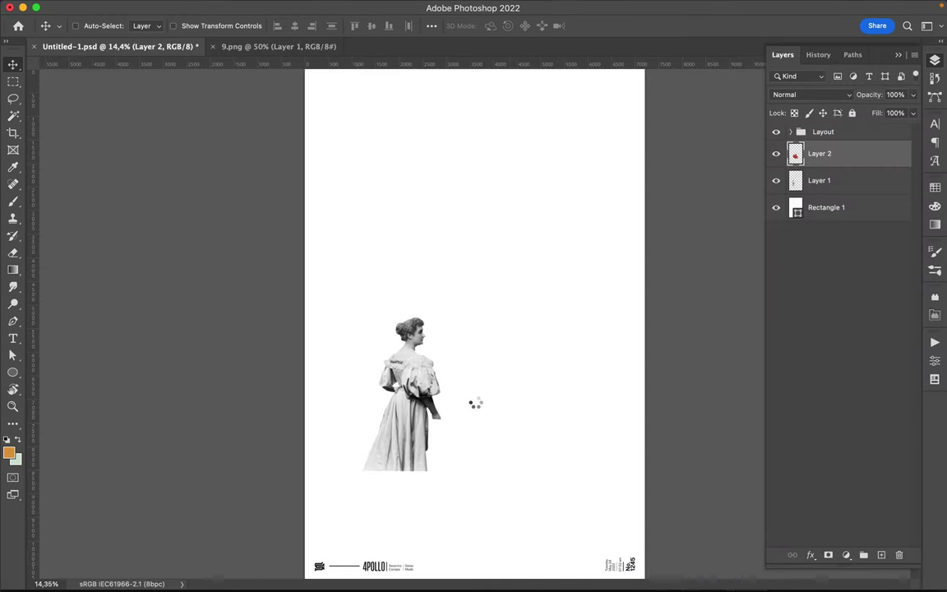
left_click_drag(476, 401, 417, 421)
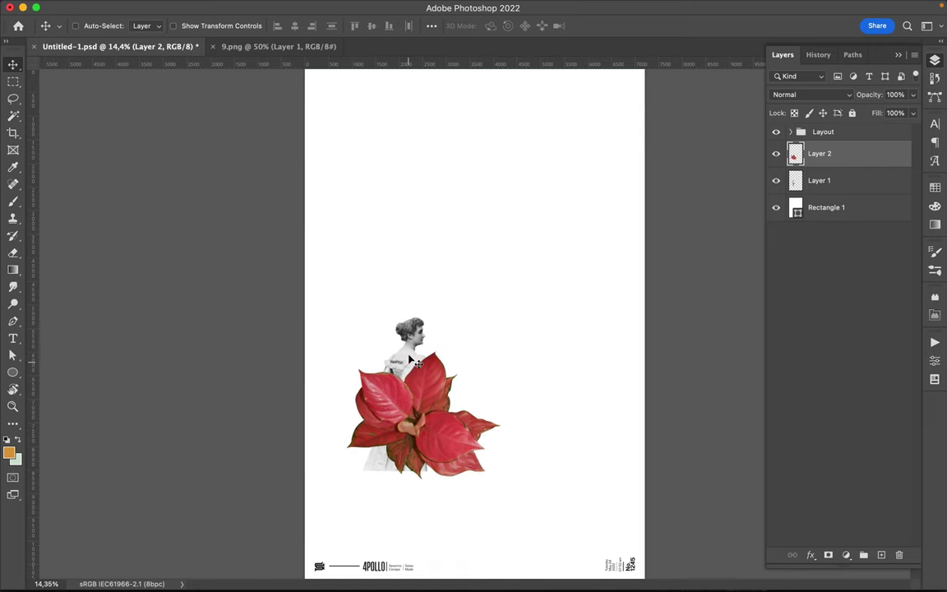
mouse_move(411, 356)
left_mouse_down()
mouse_move(471, 327)
mouse_move(451, 296)
left_mouse_up()
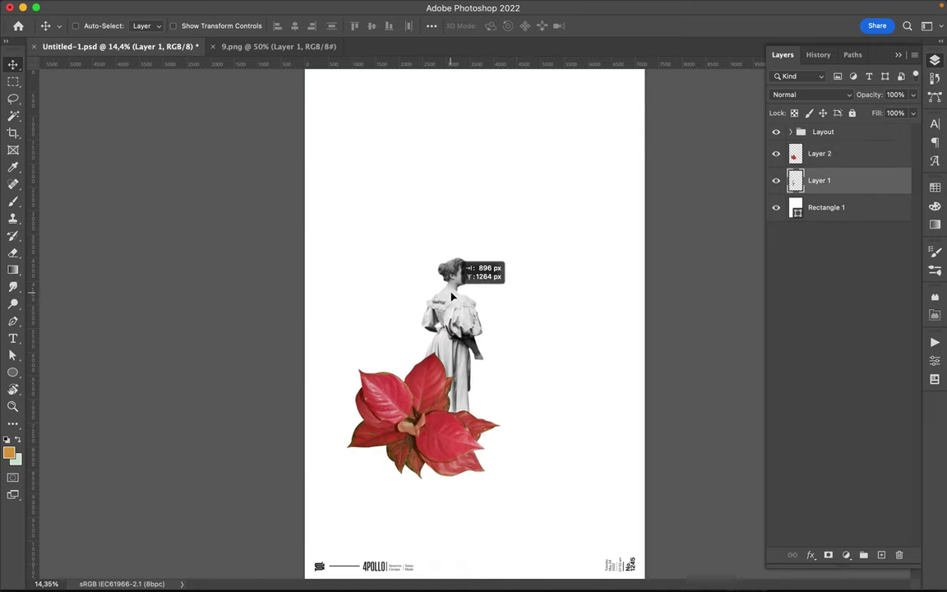
Browse the Plants folder down toward the cactus image 14.png.
left_click(410, 568)
key("Down")
key("Down")
key("Down")
key("Down")
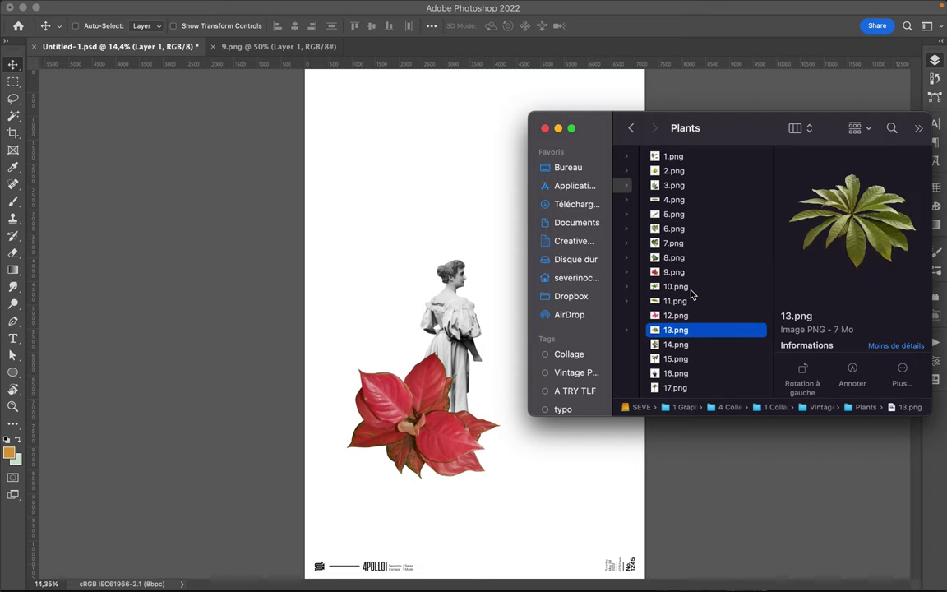
key("Down")
key("Down")
Open cactus 14.png, copy it into the poster and put its layer behind the woman.
key("Up")
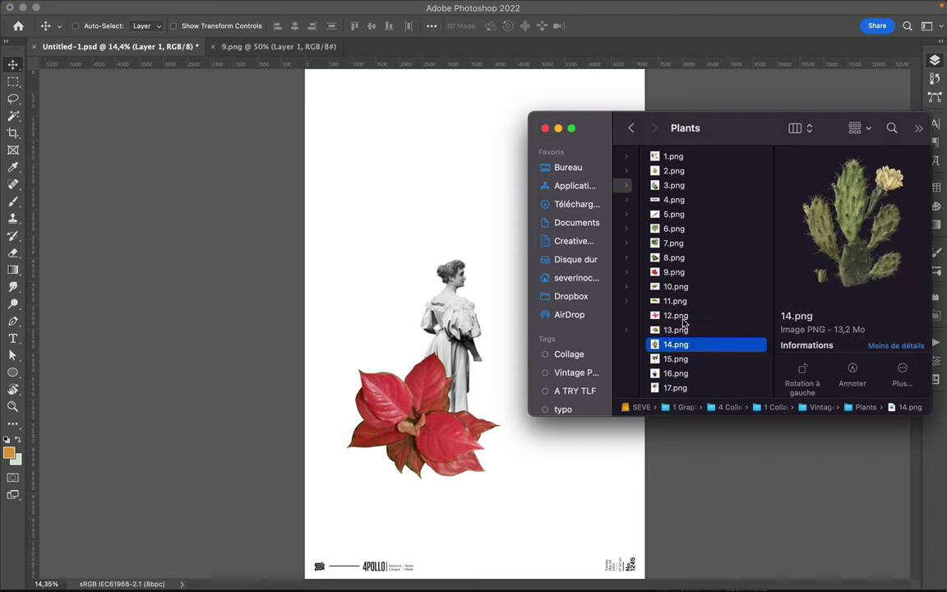
left_click_drag(450, 585, 412, 567)
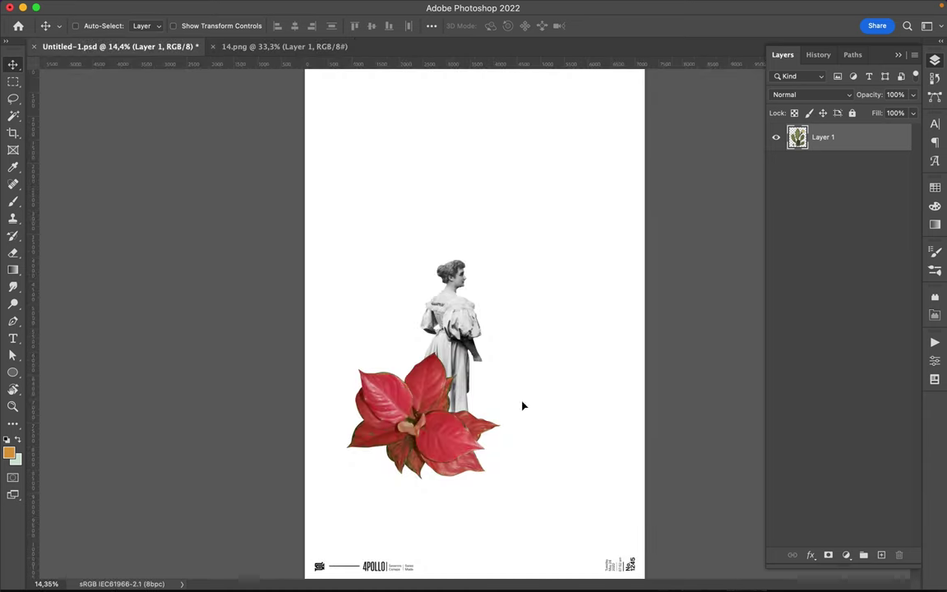
left_click_drag(450, 259, 522, 403)
left_click_drag(846, 183, 846, 220)
mouse_move(532, 412)
left_mouse_down()
mouse_move(497, 376)
mouse_move(485, 393)
left_mouse_up()
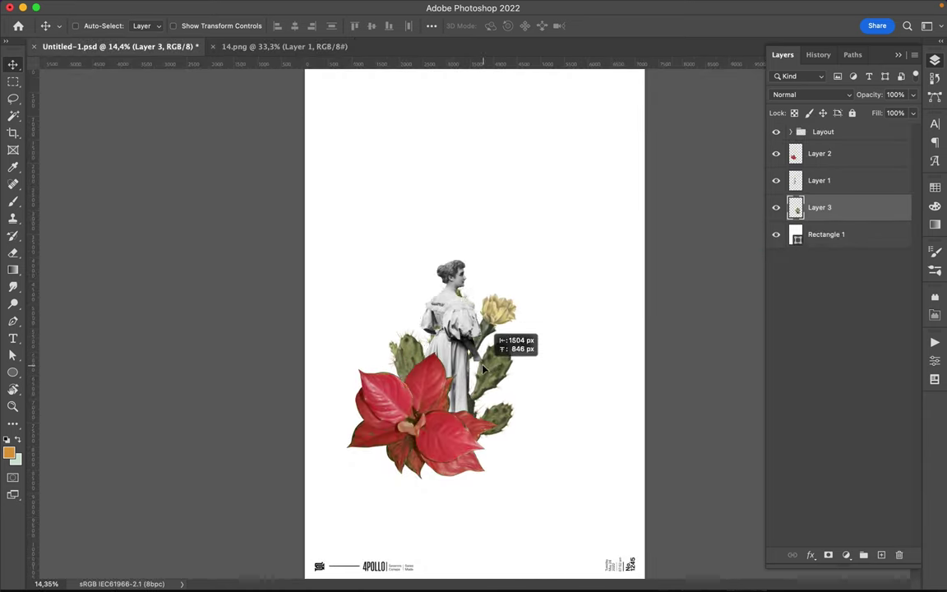
Scale the cactus to about 91% and position it at the woman's right.
key("ctrl+t")
left_click_drag(401, 260, 410, 280)
mouse_move(492, 287)
left_mouse_down()
mouse_move(514, 315)
mouse_move(518, 298)
left_mouse_up()
key("Return")
Browse the Plants and Postcards & Texts folders in Finder.
left_click(377, 568)
key("Down")
key("Down")
key("Down")
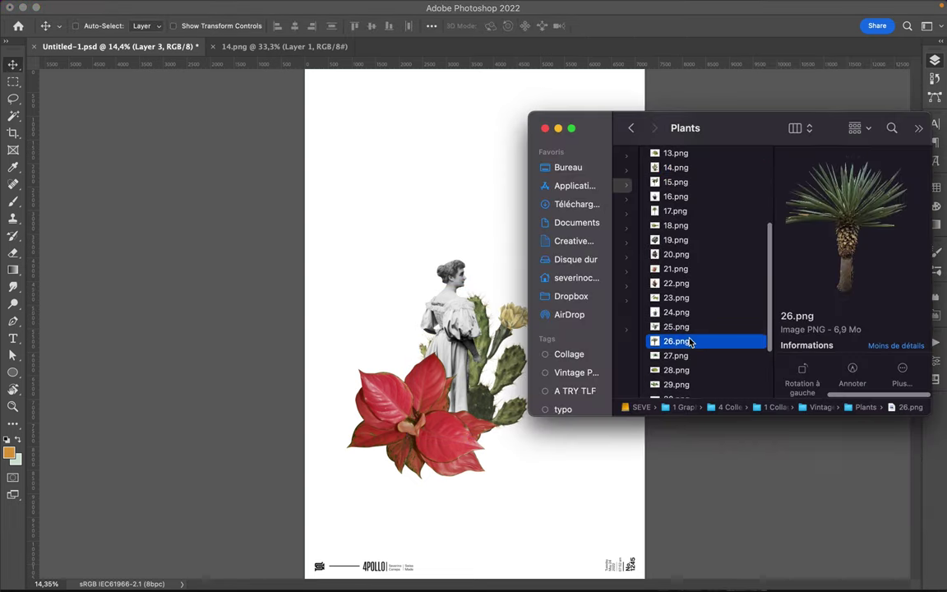
key("Down")
key("Down")
key("Down")
key("Left")
key("Up")
key("Right")
key("Down")
key("Down")
key("Down")
Browse Pressed plants, then open the rowing-boat image 3.png from Random.
key("Down")
key("Down")
key("Down")
key("Down")
key("Down")
key("Down")
key("Down")
key("Down")
key("Left")
key("Down")
key("Right")
key("Down")
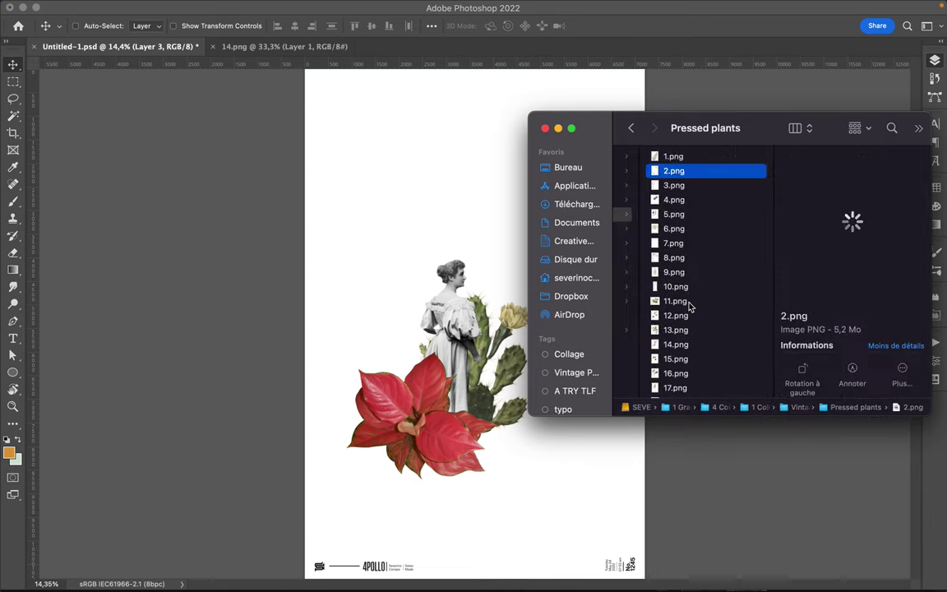
key("Left")
key("Down")
key("Right")
key("Down")
key("Down")
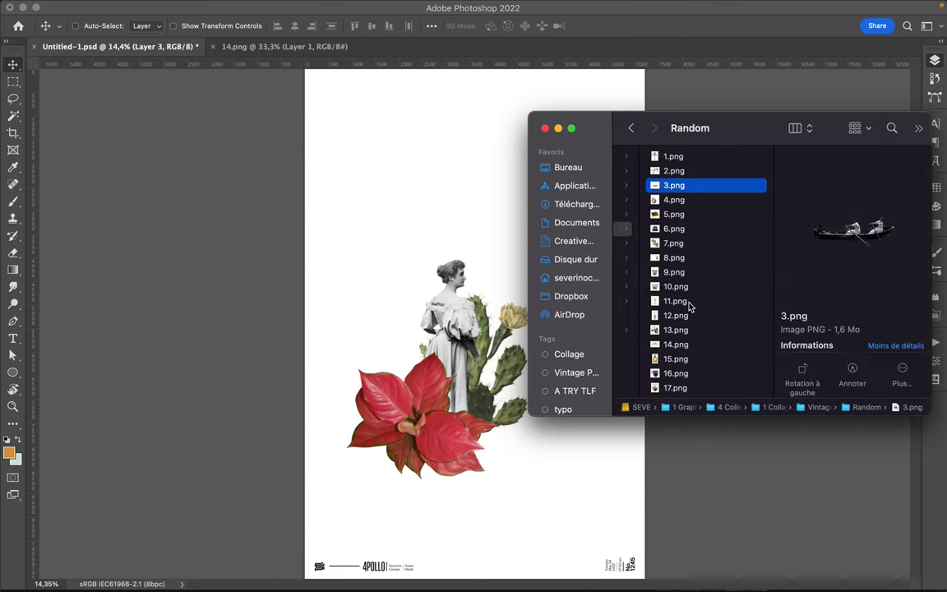
left_click_drag(512, 588, 437, 574)
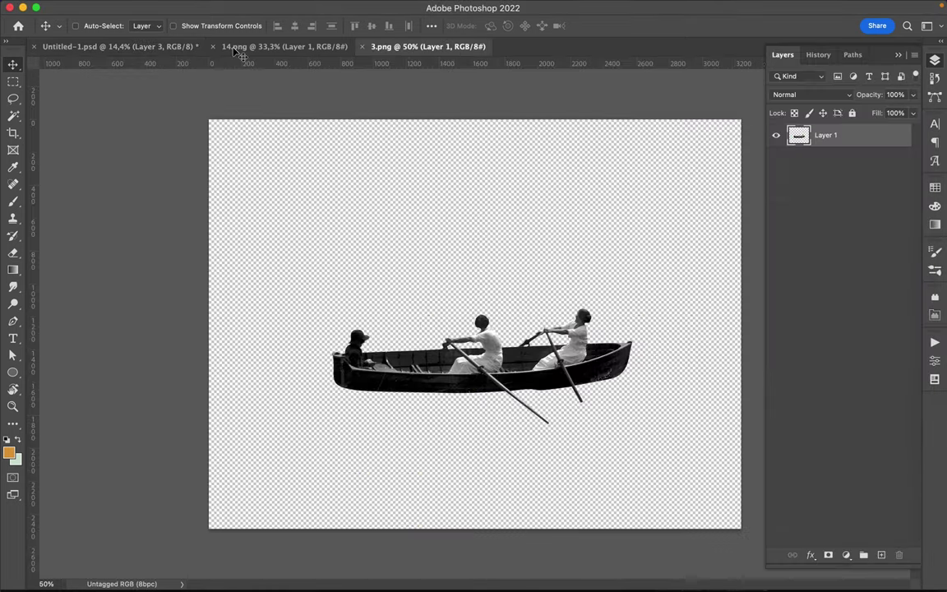
Copy the boat into the poster, rotate it 90° and move it upper right.
left_click_drag(479, 327, 119, 46)
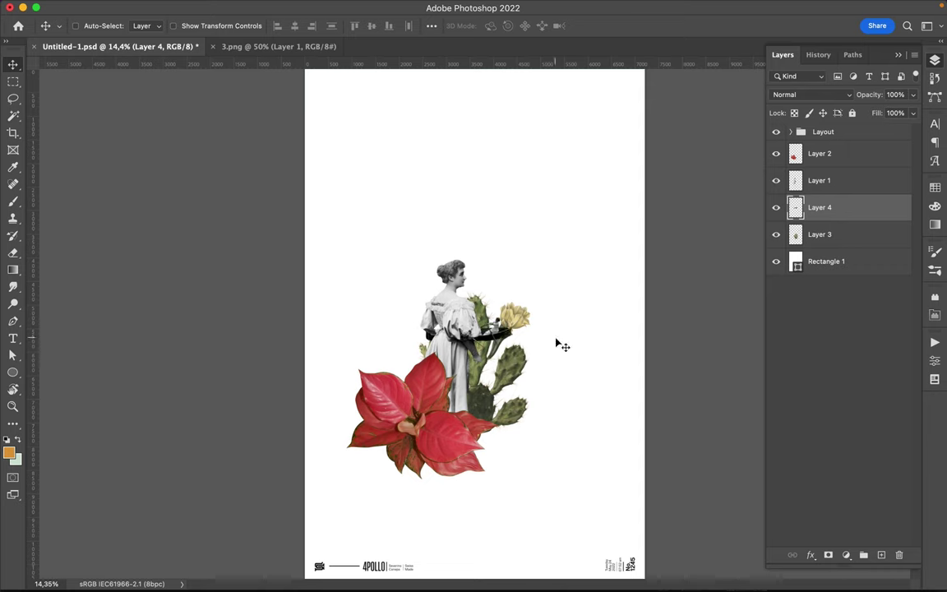
key("super+t")
left_click_drag(578, 244, 484, 205)
key("Return")
left_click_drag(517, 246, 581, 168)
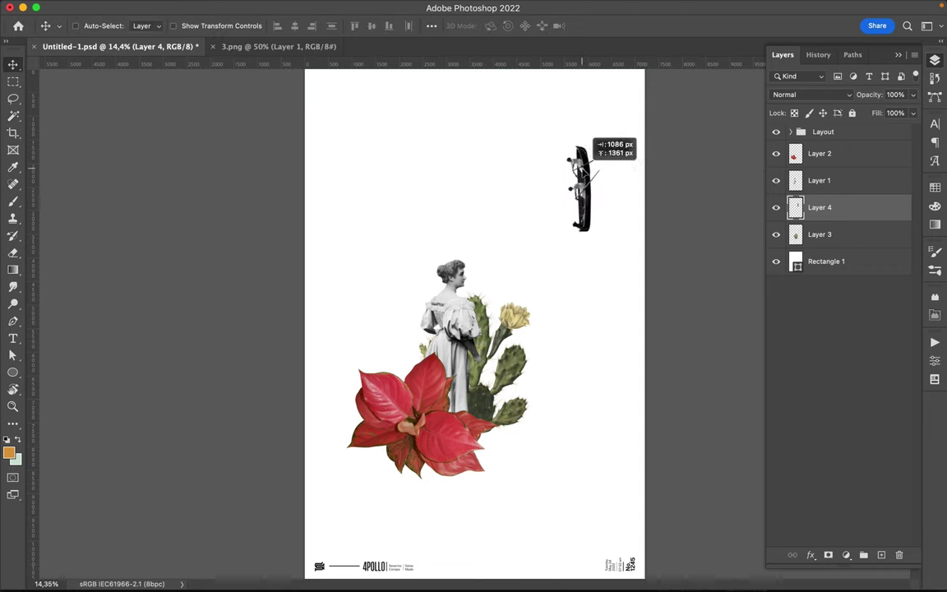
left_click(372, 566)
left_click(674, 200)
Select and preview the books image 6.png in the Random folder.
left_click(687, 214)
left_click(692, 228)
key("space")
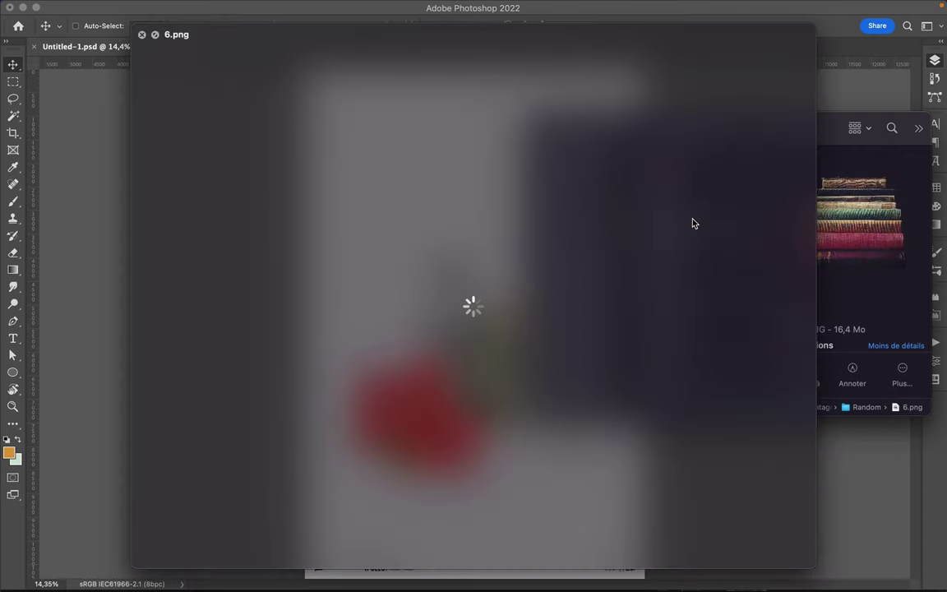
key("space")
Place the books on the poster and move them to the bottom.
left_click_drag(676, 230, 461, 239)
key("Return")
left_click_drag(525, 306, 557, 463)
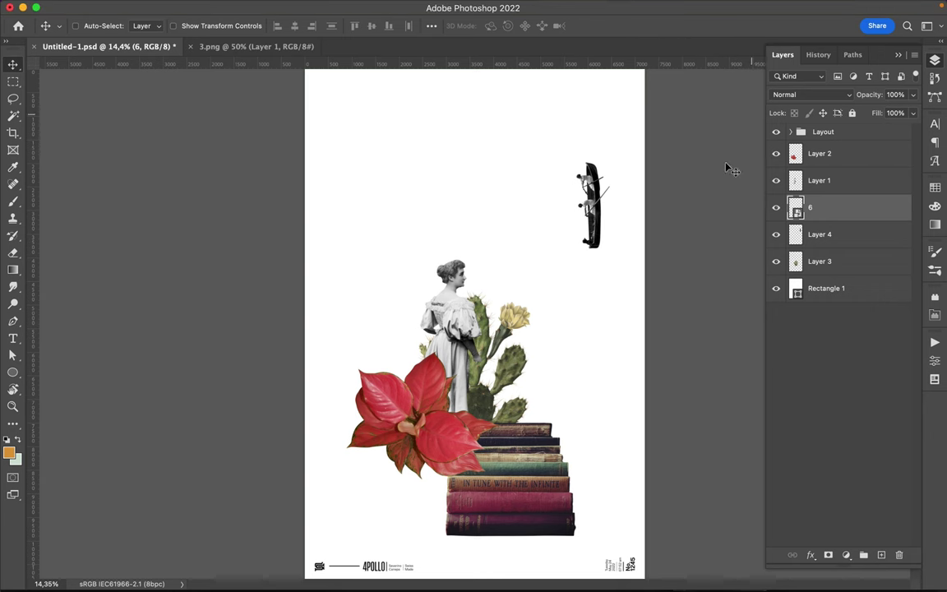
left_click(341, 577)
left_click(671, 243)
left_click(670, 253)
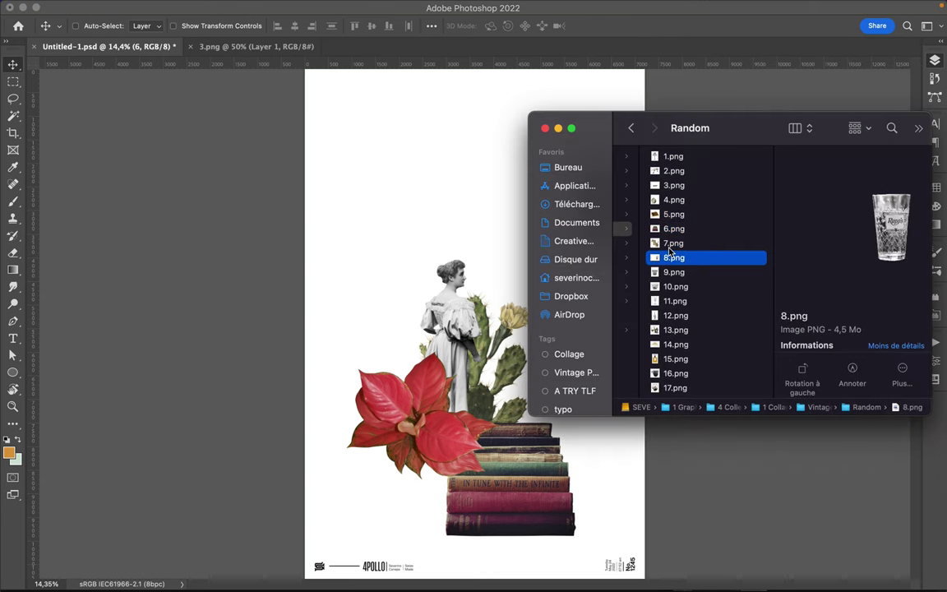
Browse the Random images down to the binoculars image 25.png.
key("Down")
key("Up")
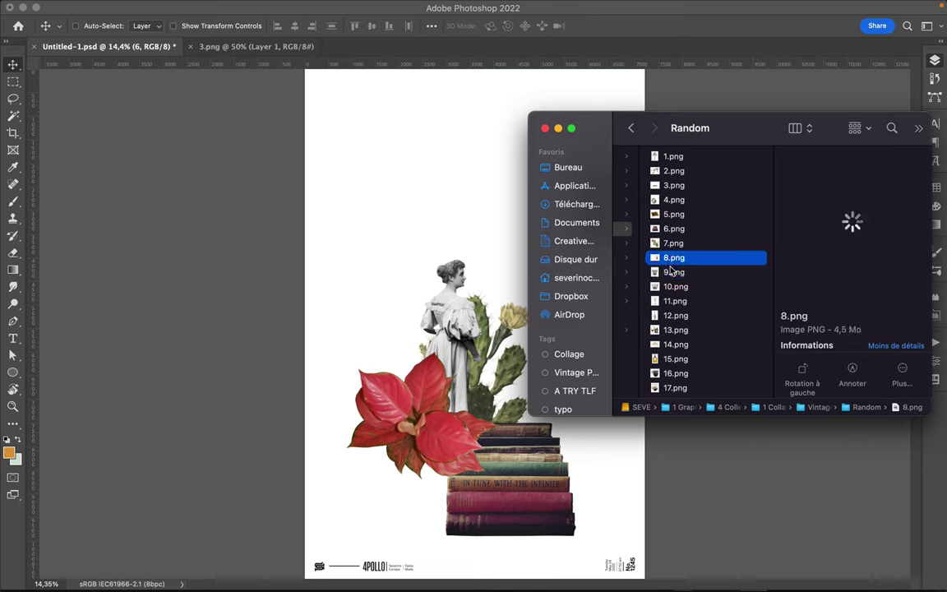
key("Down")
key("Down")
key("Down")
key("Down")
key("Down")
key("Down")
key("Down")
key("Down")
key("Down")
key("Down")
key("Down")
key("Down")
key("Down")
key("Up")
key("Up")
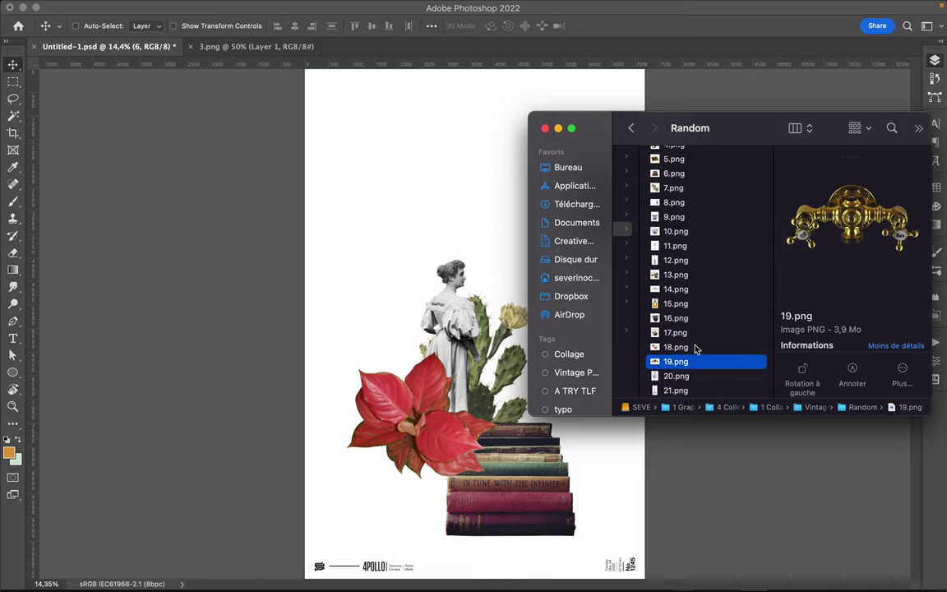
key("Down")
key("Down")
key("Down")
key("Down")
key("Down")
key("Down")
key("Down")
left_click(682, 376)
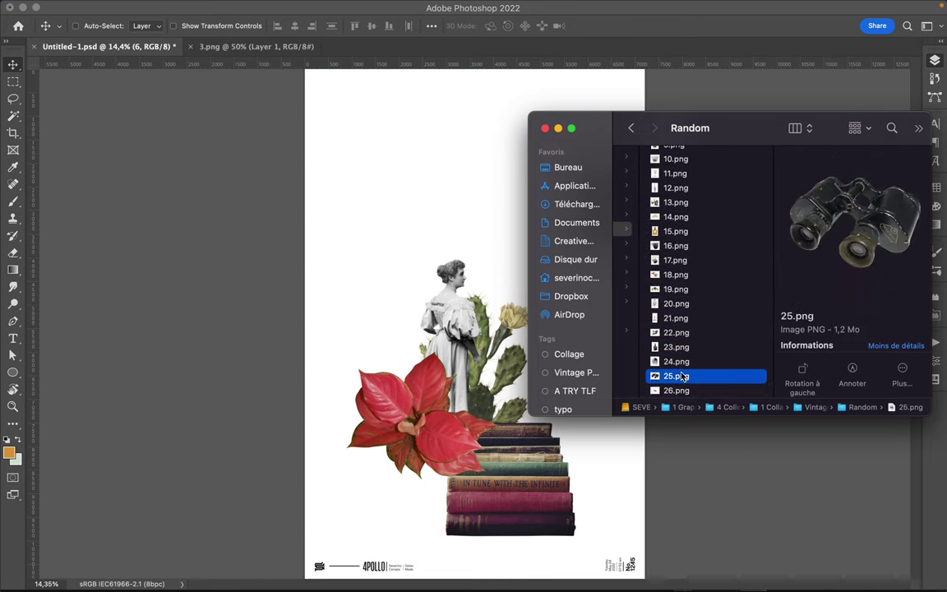
Place the binoculars behind the cactus layer, shrink them and set them above her head.
left_click_drag(682, 376, 460, 312)
key("Return")
left_click_drag(828, 215, 816, 304)
left_click_drag(547, 345, 604, 378)
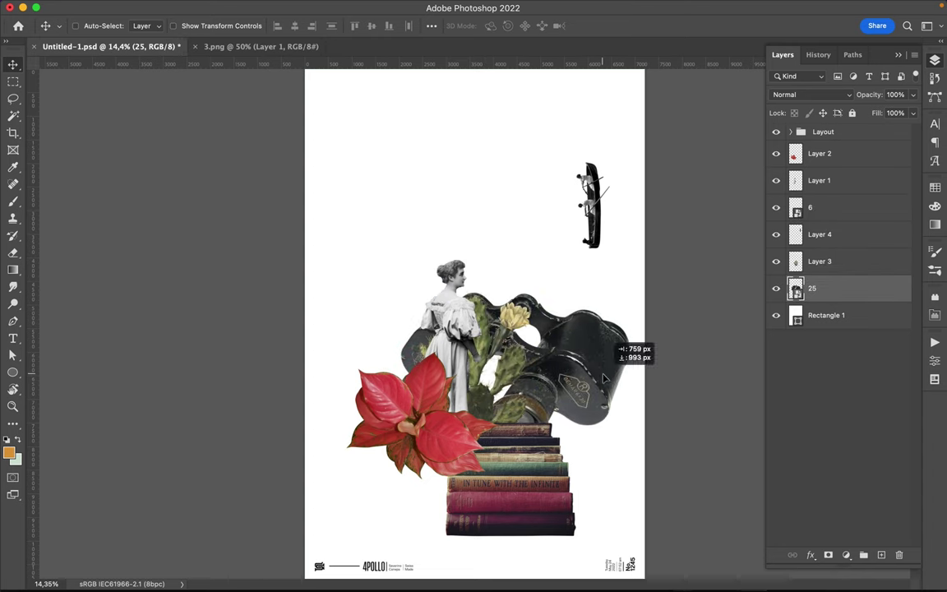
key("ctrl+t")
mouse_move(634, 499)
left_mouse_down()
mouse_move(427, 349)
mouse_move(499, 287)
left_mouse_up()
key("Return")
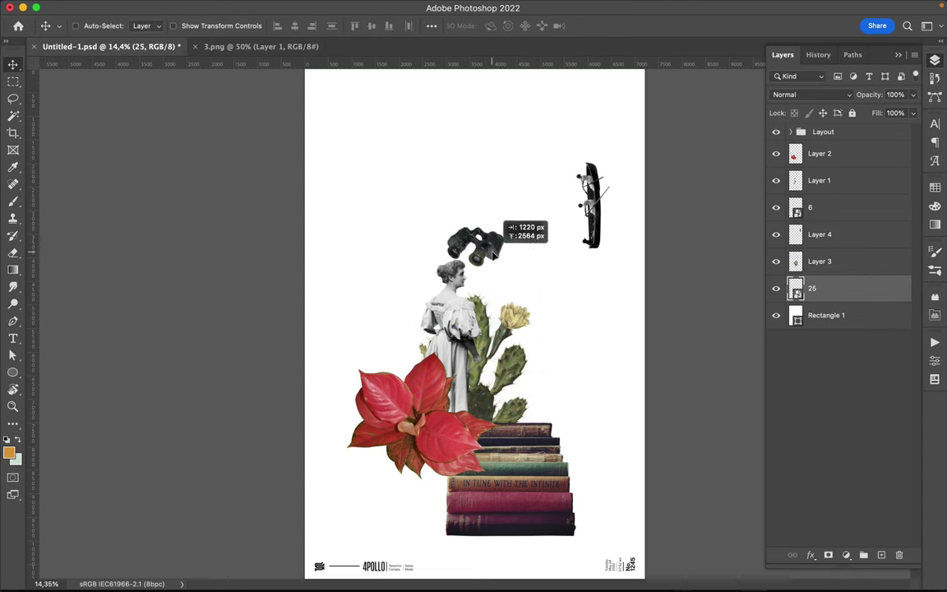
left_click(333, 514)
scroll(681, 386, "down", 5)
left_click(676, 384)
Place the gold frame 44.png on the poster and move its layer above the woman.
key("Up")
key("Up")
key("Up")
key("Up")
key("Up")
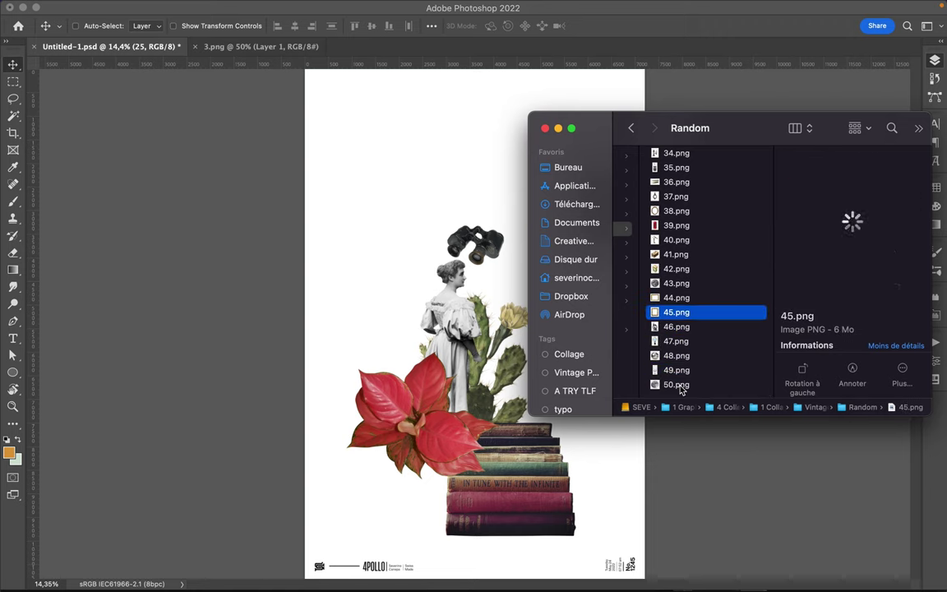
key("Up")
key("Up")
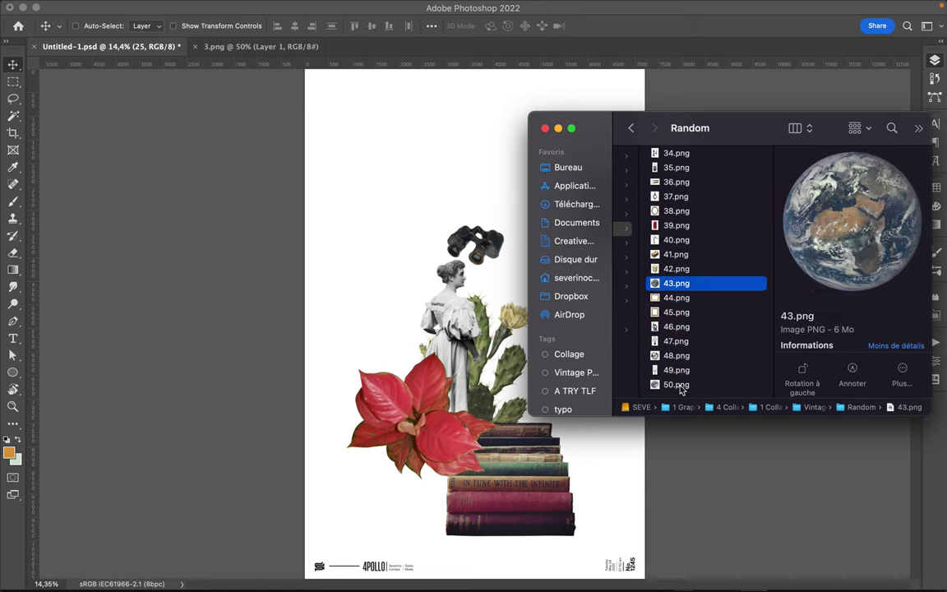
key("Up")
key("Down")
key("Down")
mouse_move(676, 297)
left_mouse_down()
mouse_move(529, 346)
mouse_move(553, 374)
left_mouse_up()
key("Return")
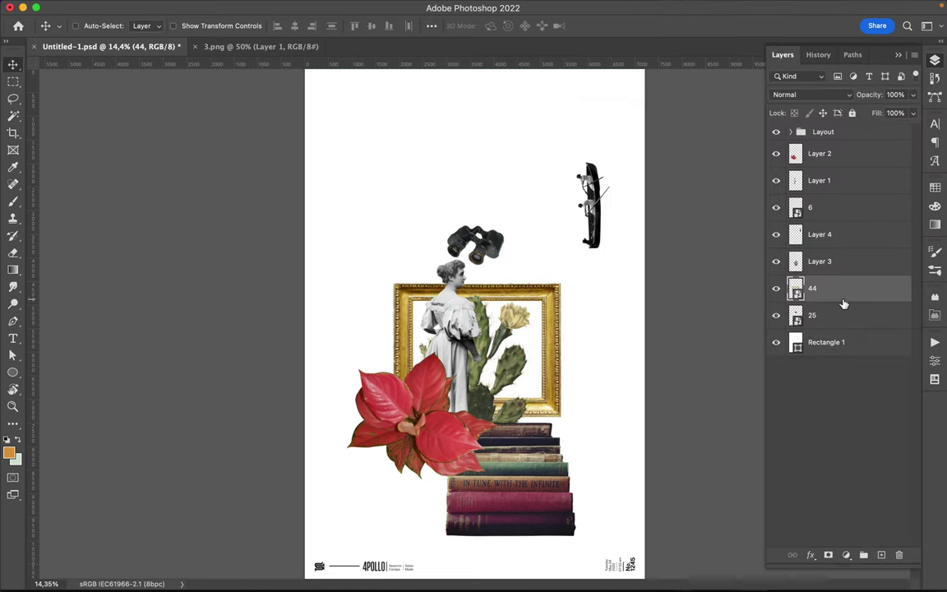
left_click_drag(843, 304, 822, 169)
Mask the frame within the woman's selection so she overlaps the frame.
left_click(828, 555)
left_click(470, 332, "ctrl")
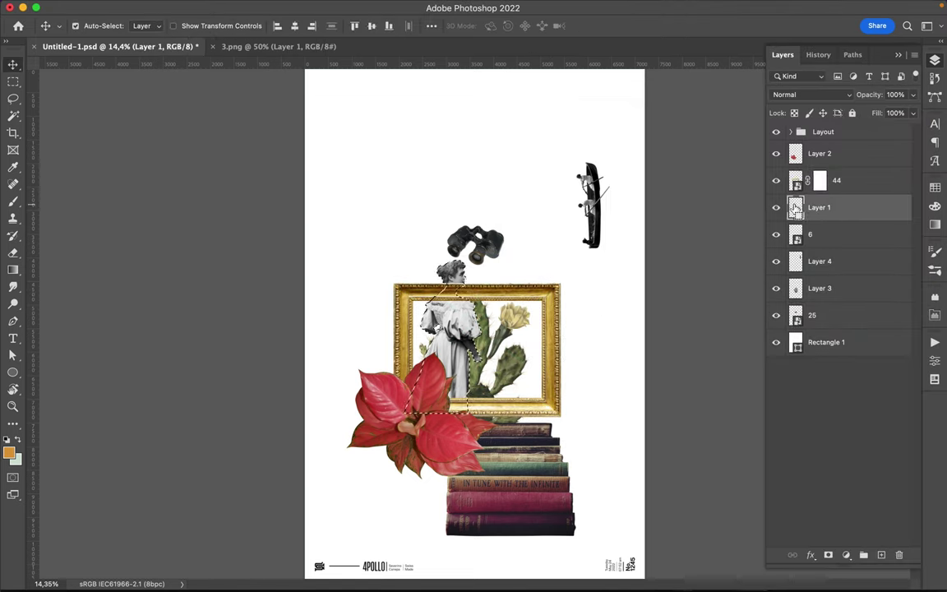
left_click(820, 180)
key("b")
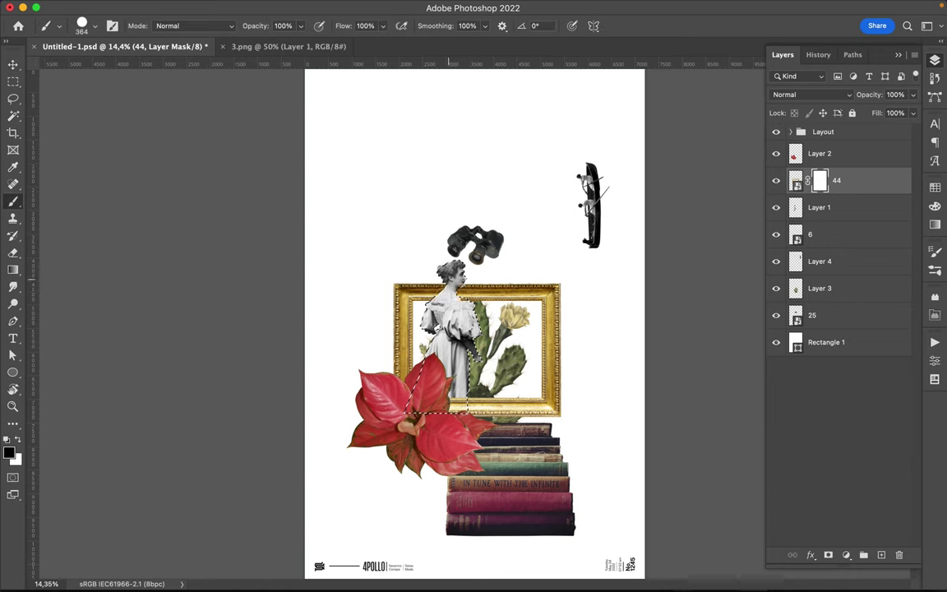
key("alt+BackSpace")
key("ctrl+d")
key("v")
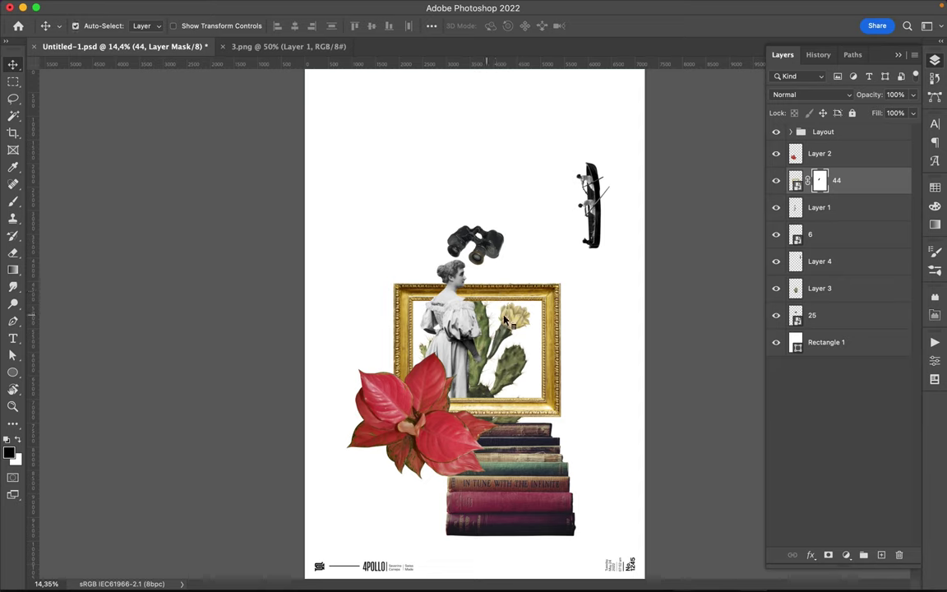
Load the cactus outline as a selection and edit layer 44's mask around it.
left_click(814, 288)
left_click(794, 287, "ctrl")
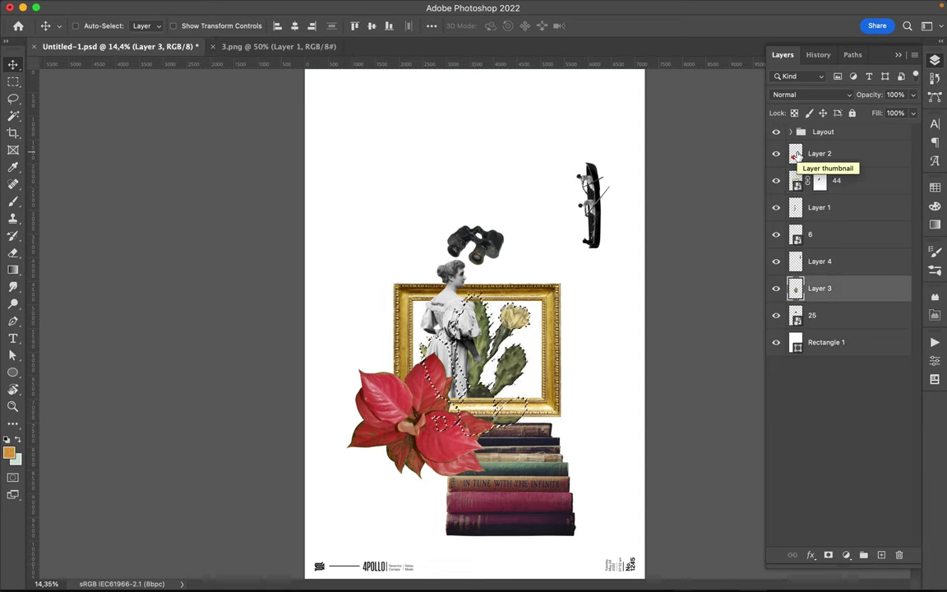
left_click(820, 180)
key("b")
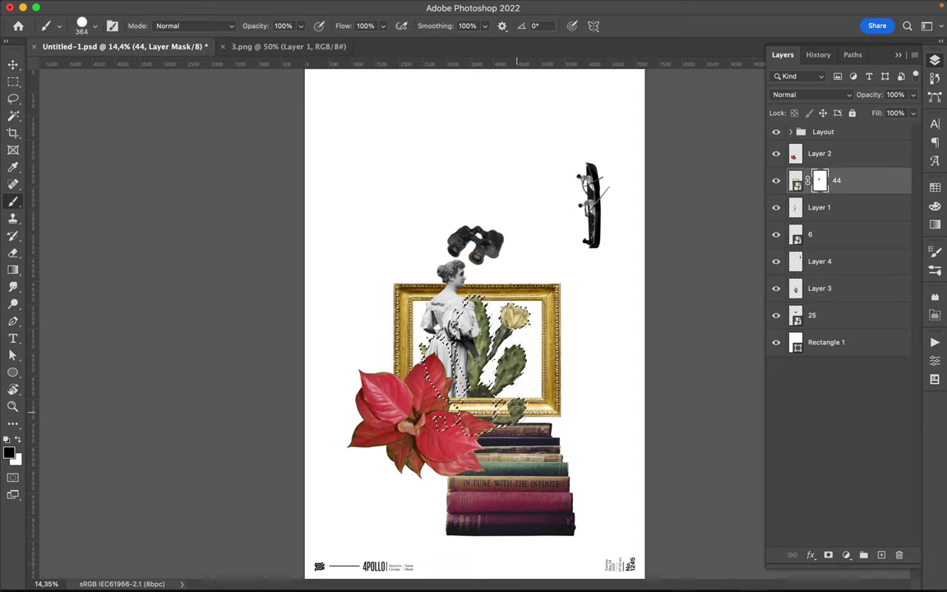
key("m")
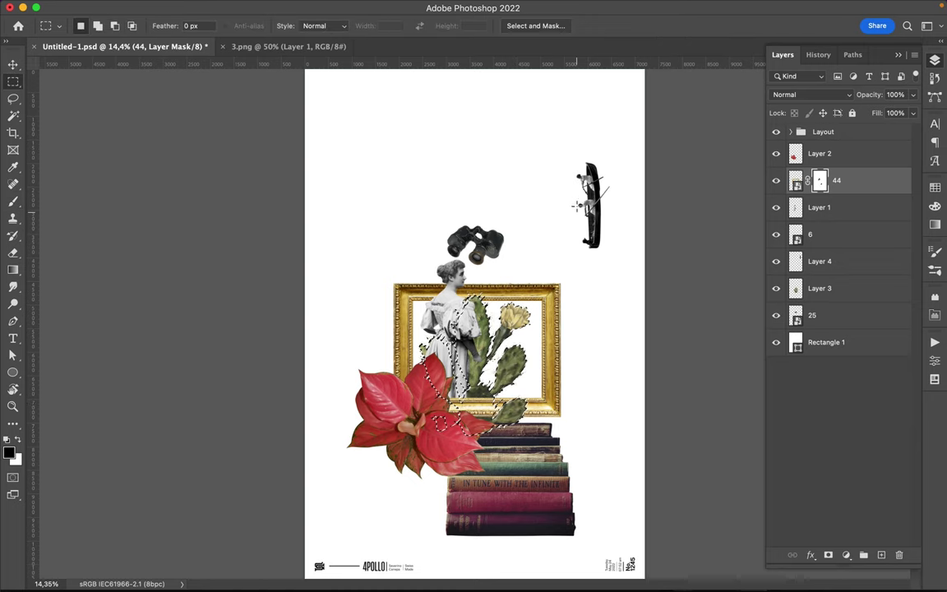
key("v")
Try masking the frame around the binoculars, then undo the blotchy result.
left_click(490, 255)
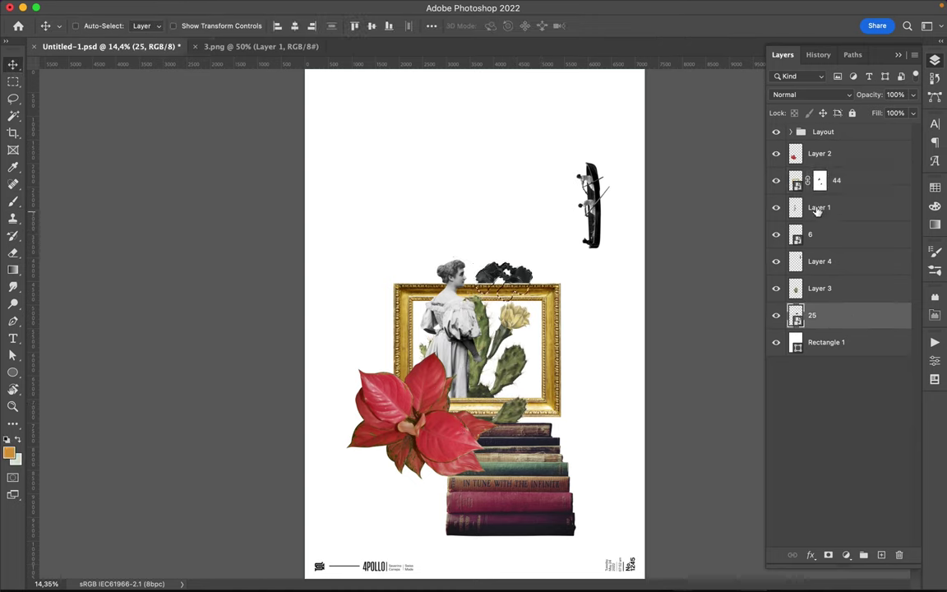
left_click(819, 180)
key("b")
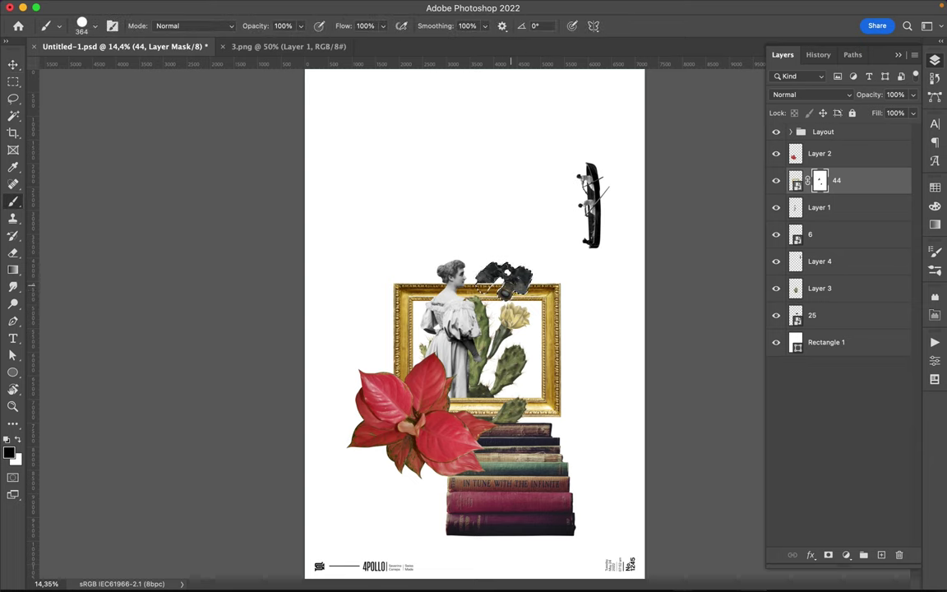
key("m")
key("ctrl+z")
key("v")
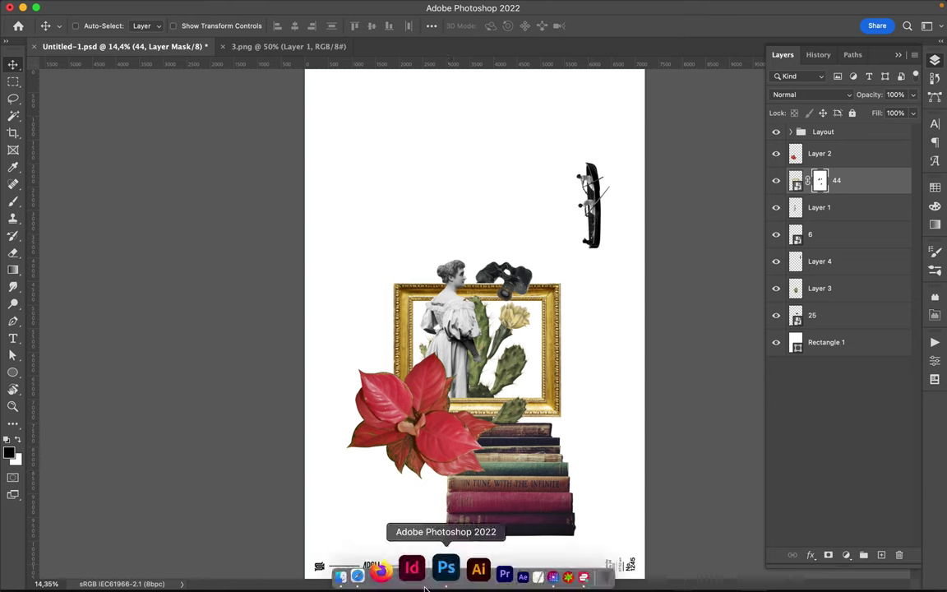
Browse the Random, Scribbles and Space image folders in Finder.
left_click(328, 567)
key("Up")
key("Up")
key("Up")
key("Up")
key("Up")
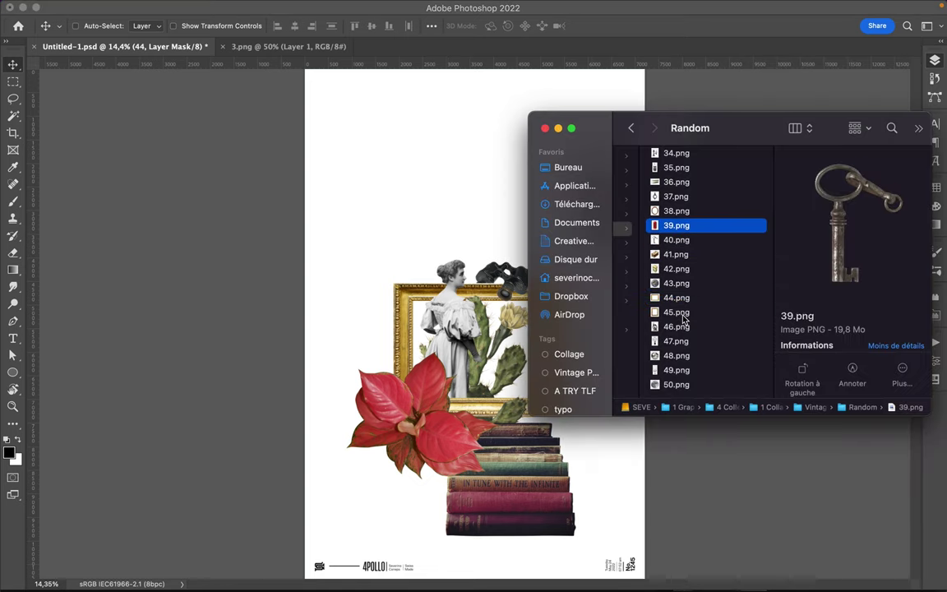
key("Up")
key("Up")
key("Up")
key("Up")
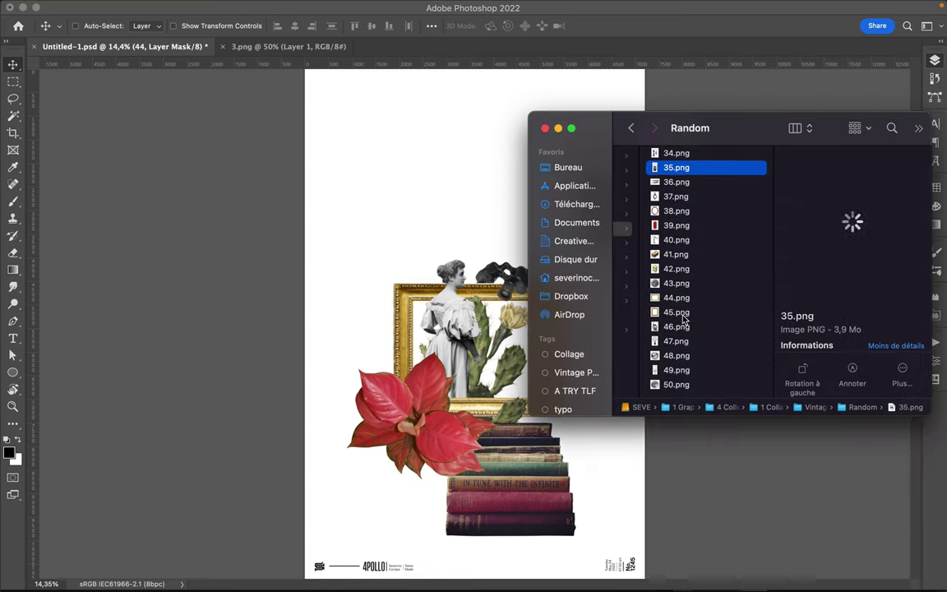
key("Left")
key("Down")
key("Right")
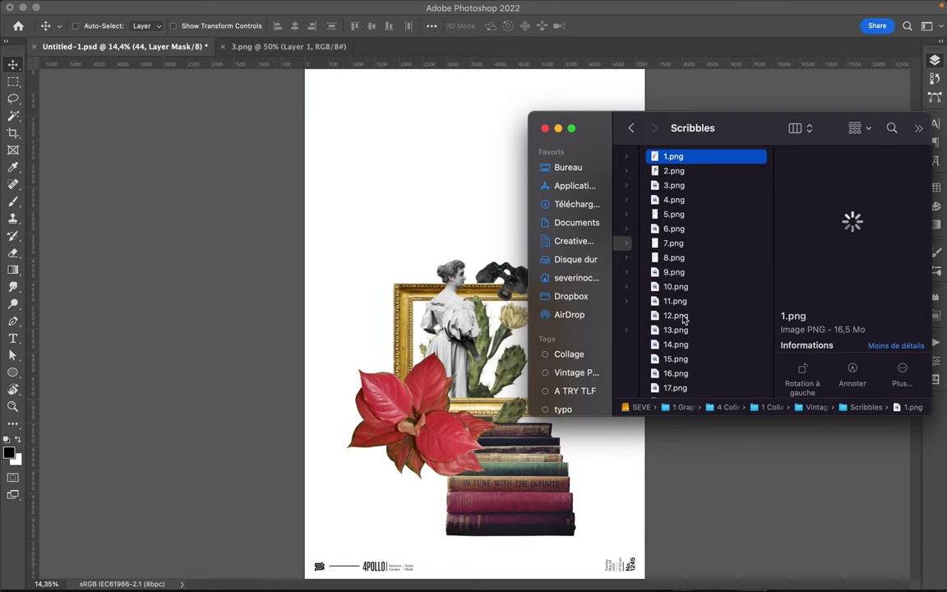
key("Down")
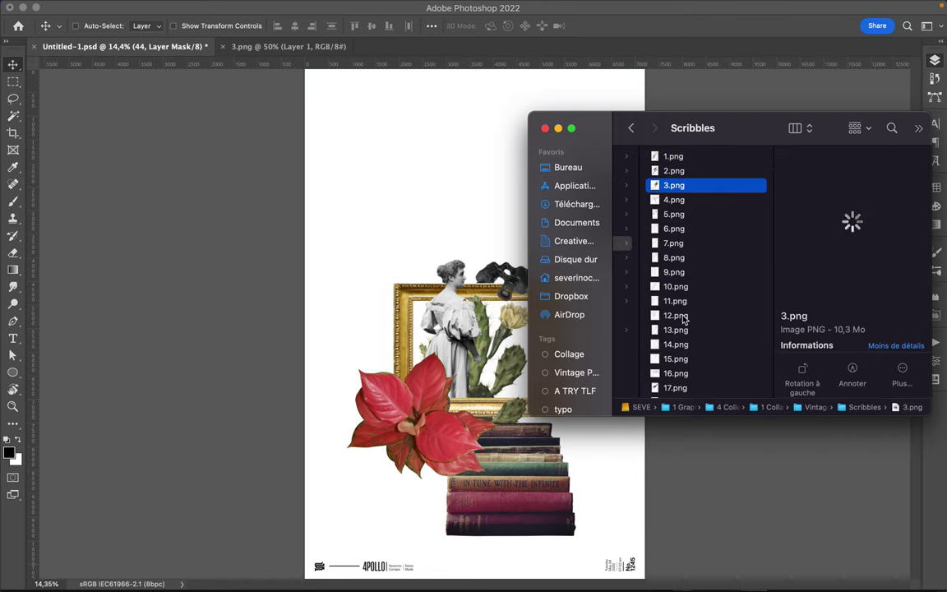
key("Left")
key("Down")
key("Right")
key("Down")
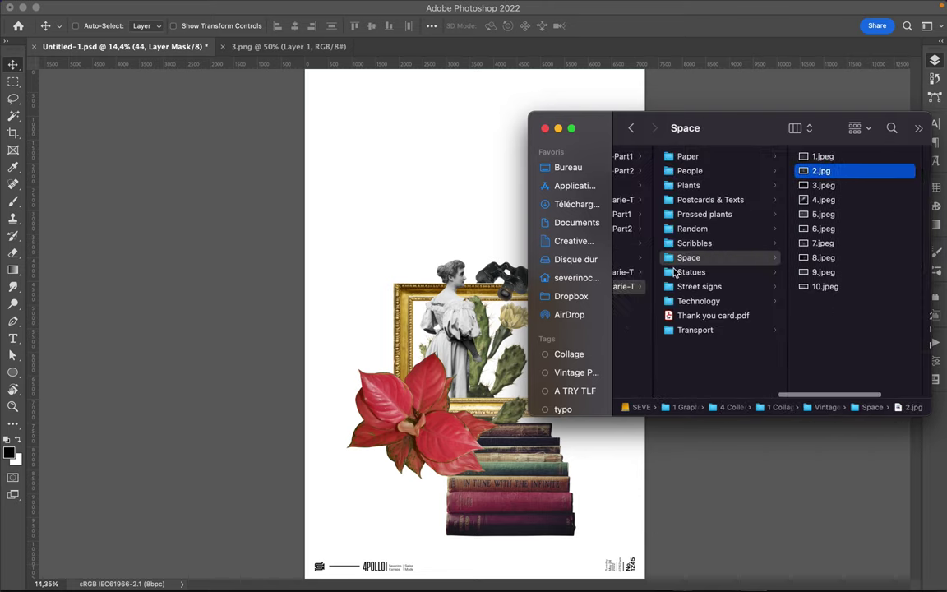
Browse the Statues, Street signs and Technology image folders.
key("Left")
key("Down")
key("Right")
key("Down")
key("Down")
key("Down")
key("Down")
key("Down")
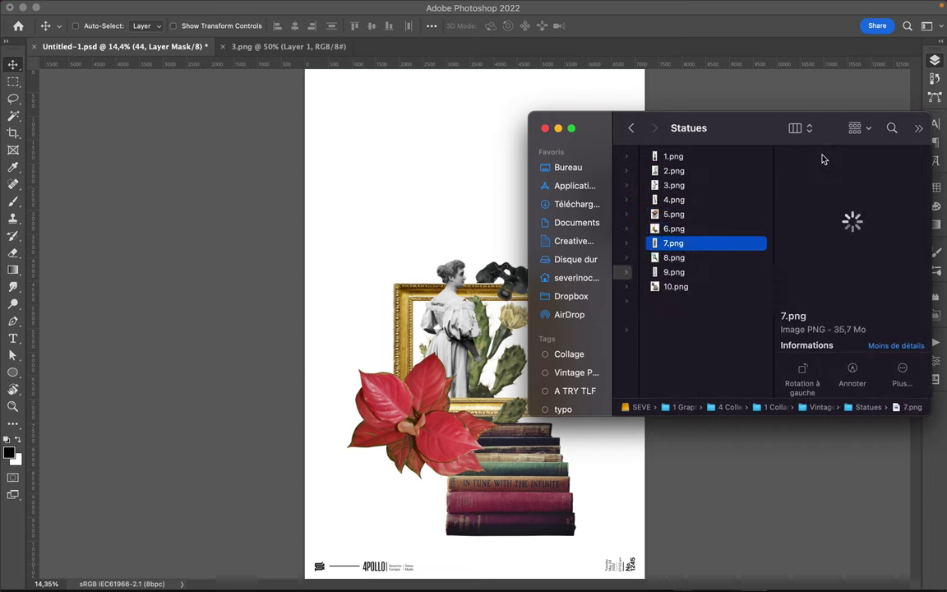
key("Down")
key("Down")
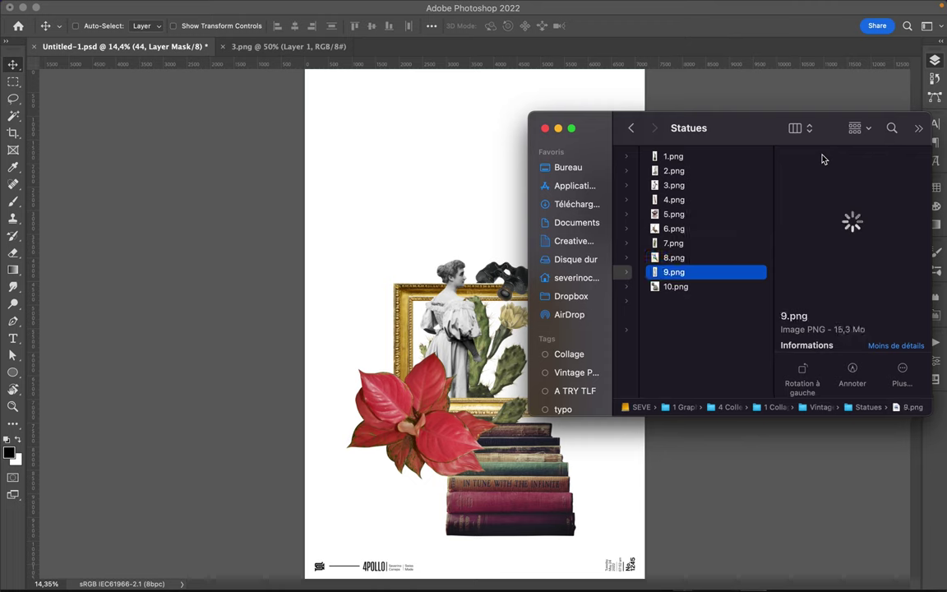
key("Down")
key("Left")
key("Down")
key("Right")
key("Down")
key("Down")
key("Down")
key("Down")
key("Down")
key("Down")
key("Down")
key("Down")
key("Down")
key("Left")
key("Down")
key("Right")
key("Down")
key("Down")
key("Down")
key("Down")
key("Down")
key("Down")
key("Down")
Place and then delete the telephone image, and sample the books' deep crimson.
mouse_move(822, 159)
left_mouse_down()
mouse_move(461, 249)
mouse_move(575, 380)
mouse_move(422, 467)
mouse_move(573, 327)
left_mouse_up()
key("Return")
key("BackSpace")
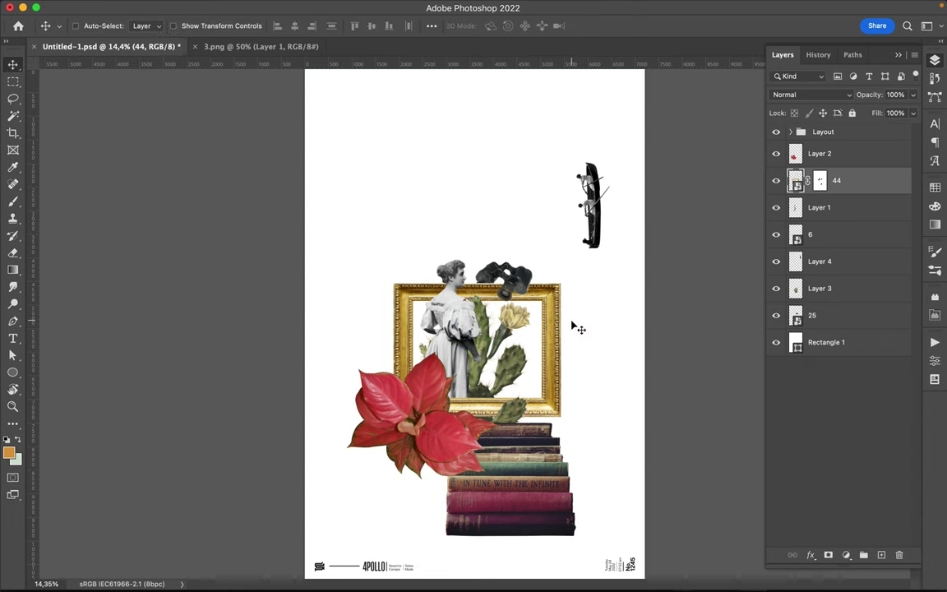
left_click_drag(533, 448, 528, 487)
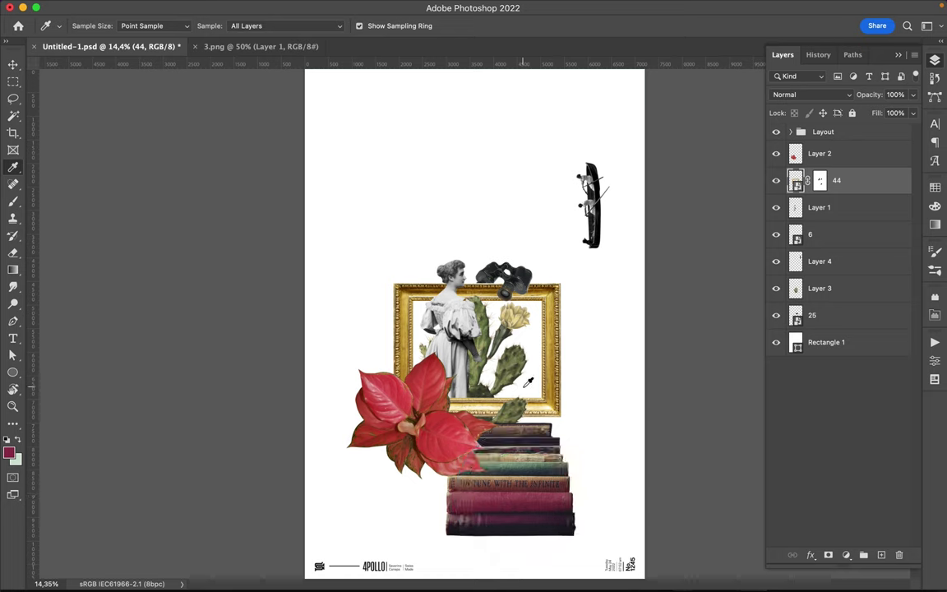
Draw a long line from the woman toward the upper right with no fill and a dark pink stroke.
left_click(812, 342)
left_click(454, 325)
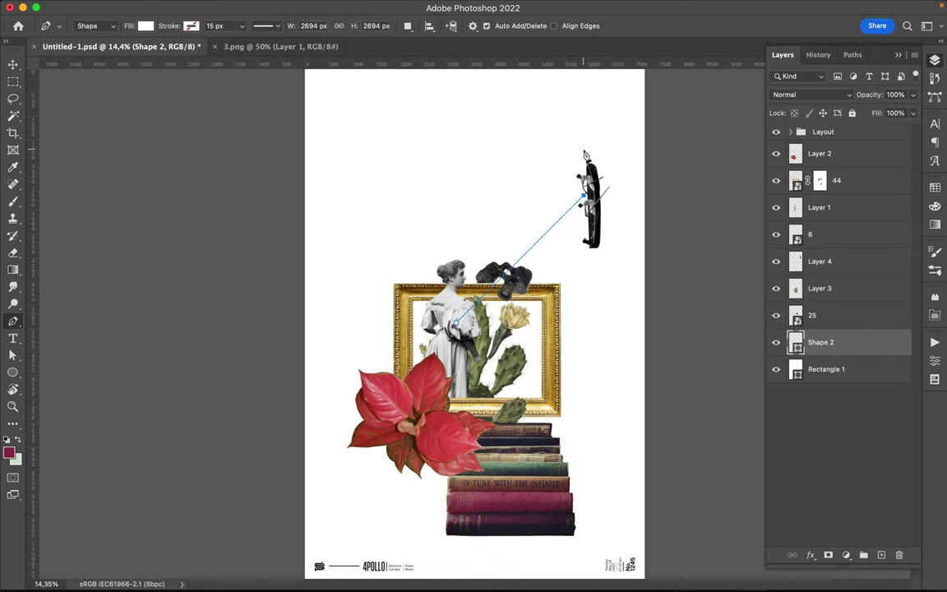
left_click(146, 25)
left_click(60, 51)
left_click(191, 25)
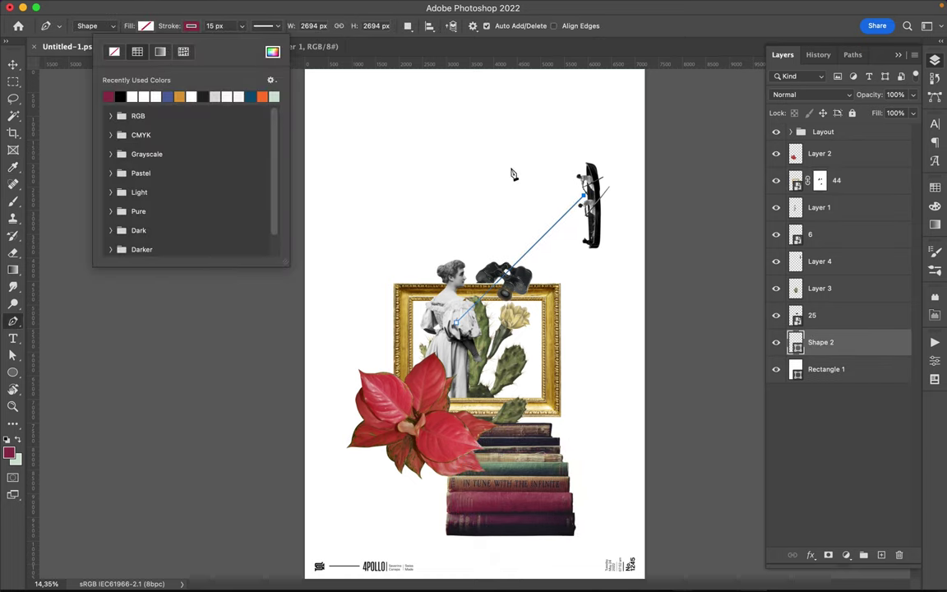
key("a")
Edit the diagonal line's path and draw a short diagonal stroke beside the frame's right edge.
key("v")
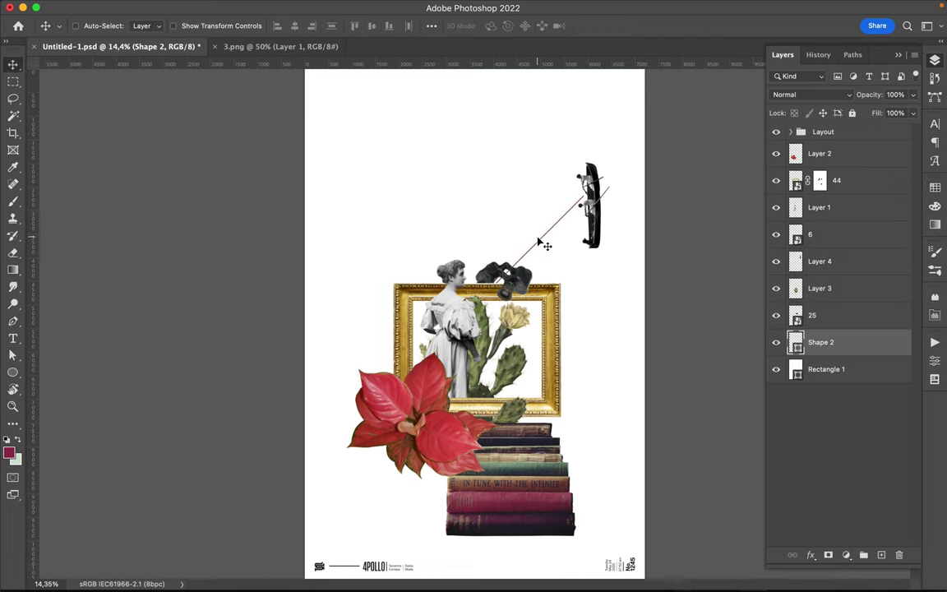
key("a")
double_click(565, 163)
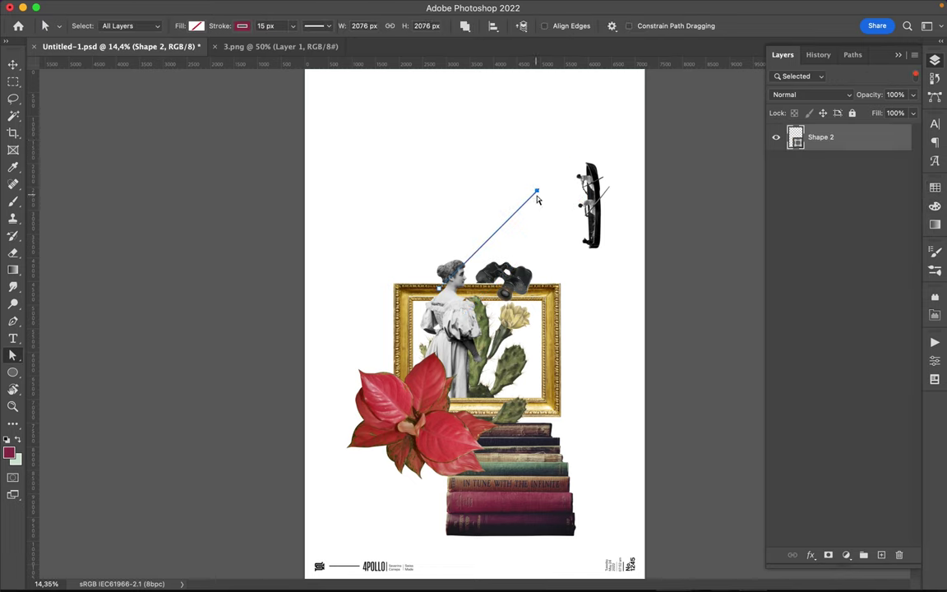
key("u")
left_click_drag(539, 341, 573, 376)
Duplicate the short stroke into a parallel pair and sample the cactus green.
key("a")
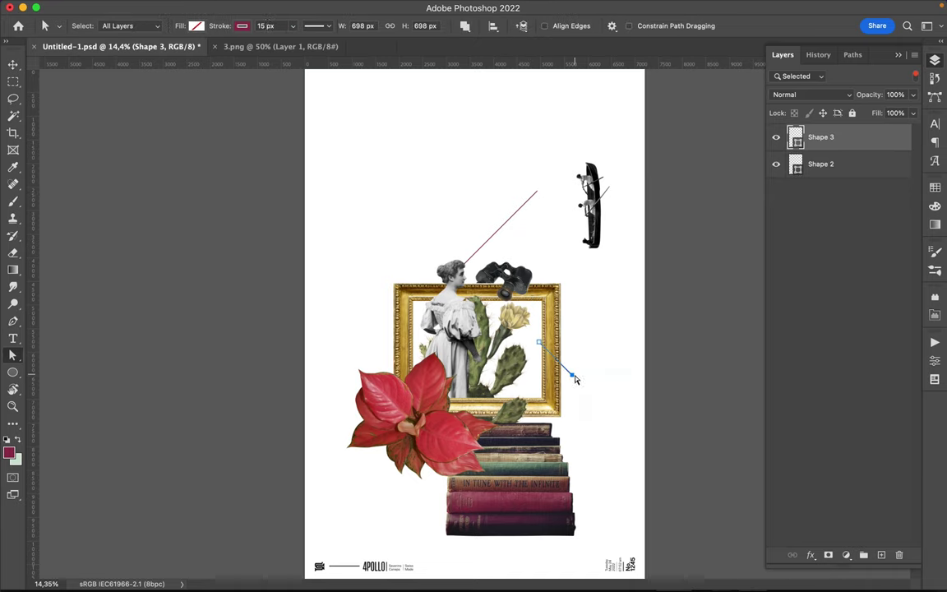
key("v")
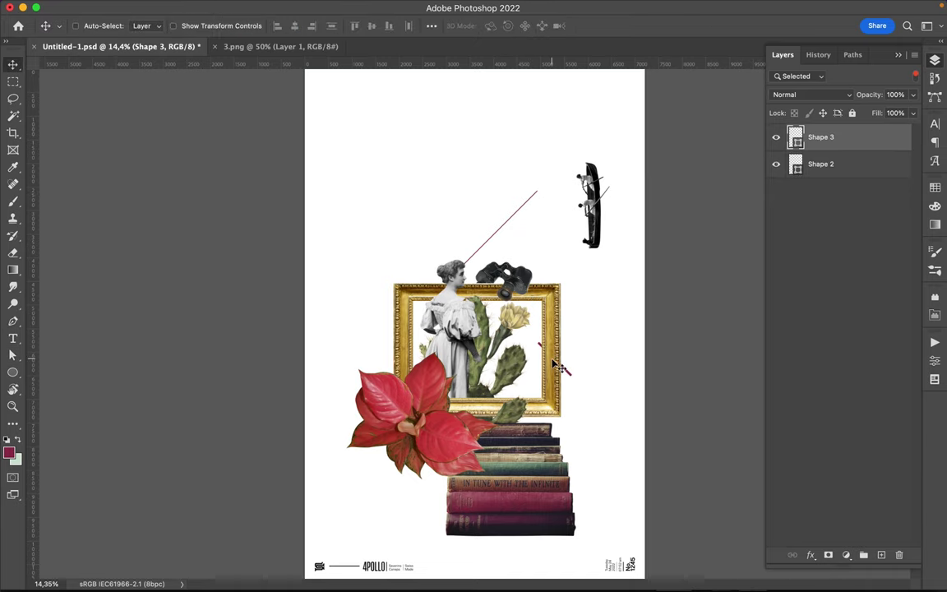
left_click(915, 77)
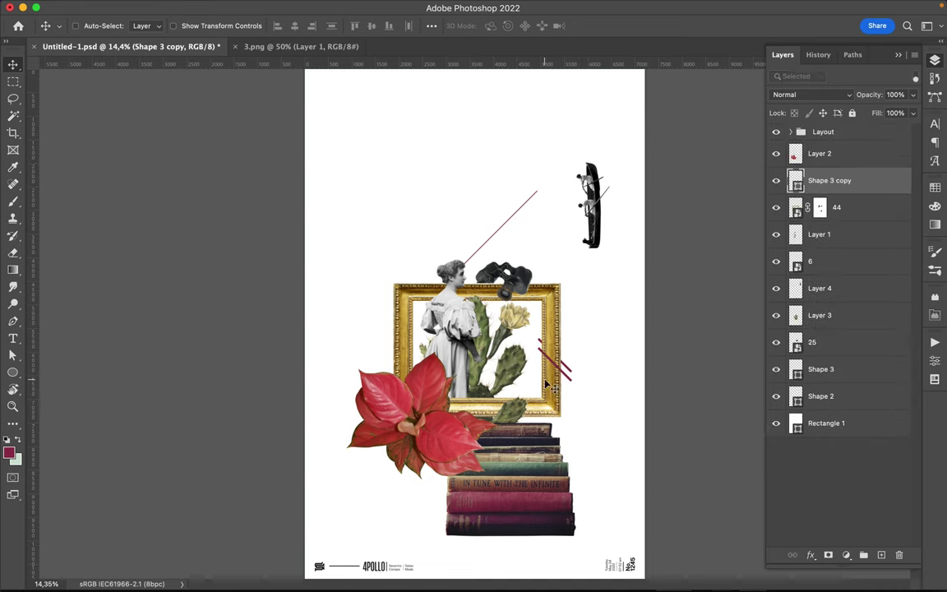
left_click_drag(549, 373, 463, 366)
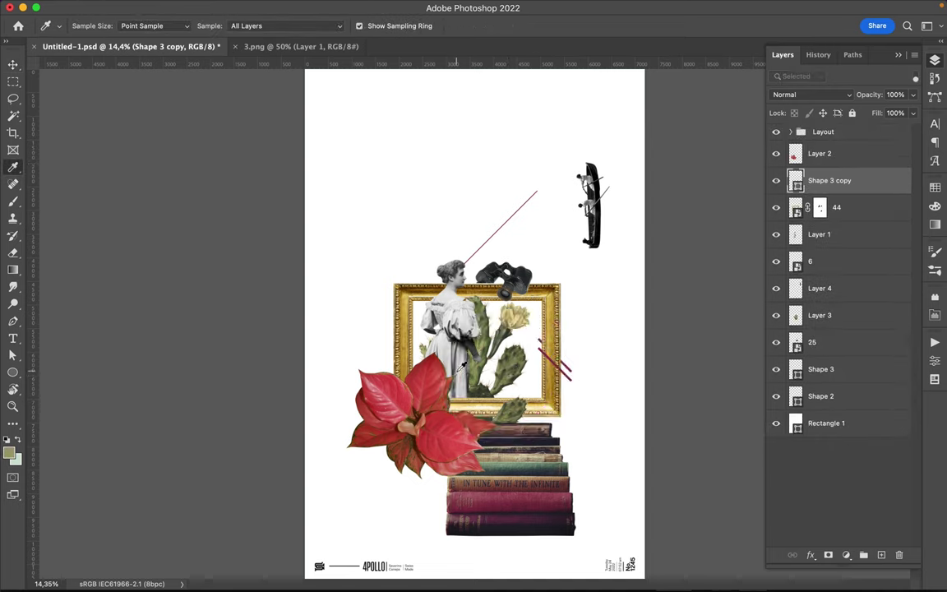
Draw a large olive-green circle in the bottom-left corner, behind the collage pieces.
left_click_drag(480, 433, 545, 553)
key("a")
left_click(243, 25)
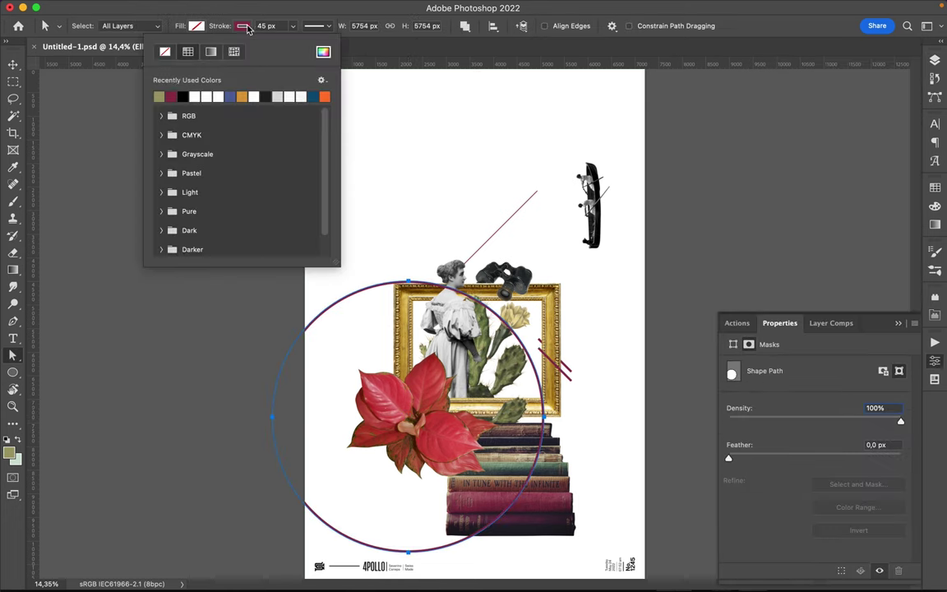
left_click(184, 53)
key("v")
left_click_drag(460, 347, 441, 400)
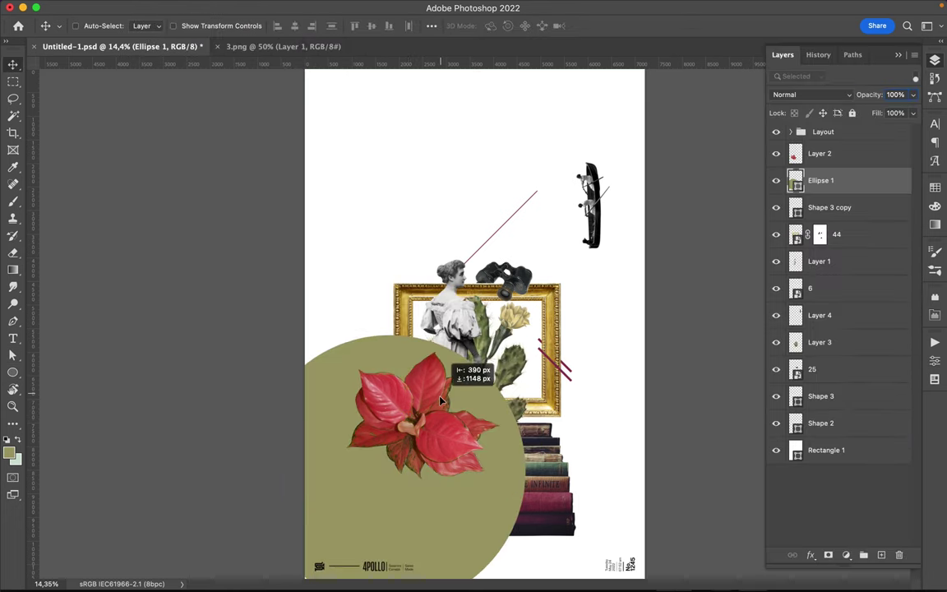
left_click_drag(835, 382, 832, 436)
Enlarge the olive circle so it extends well past the left edge.
key("ctrl+t")
left_click_drag(526, 341, 559, 311)
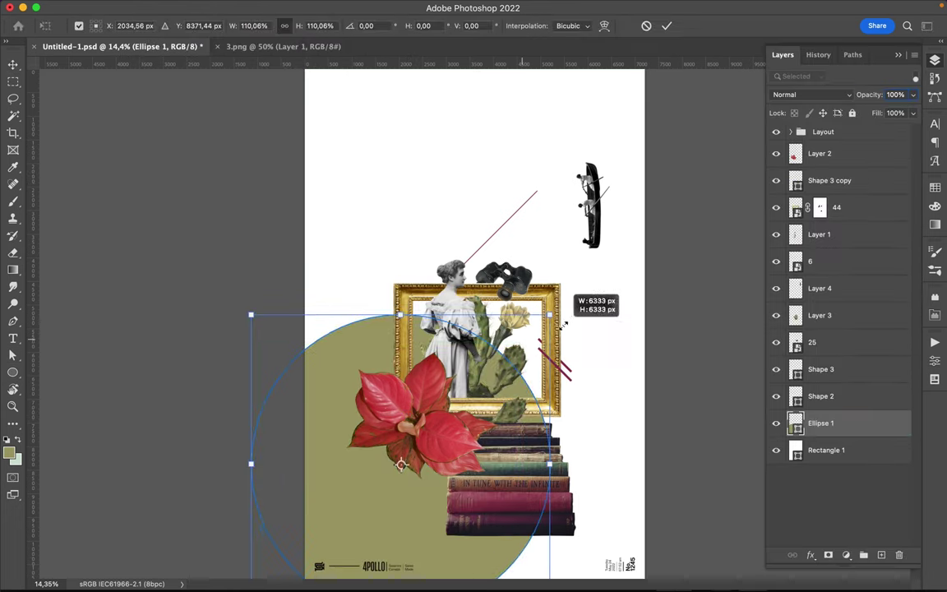
scroll(277, 425, "down", 2)
left_click_drag(271, 460, 143, 511)
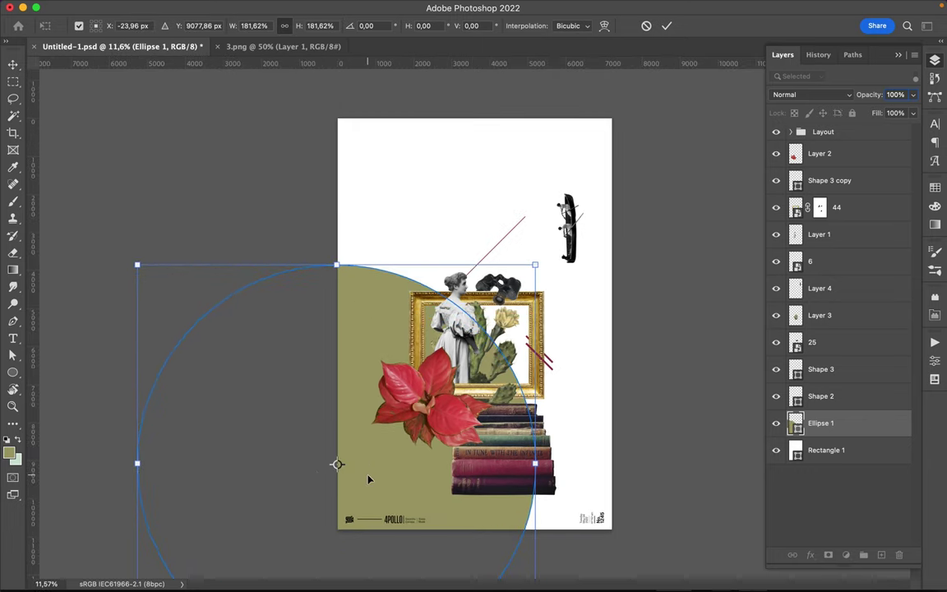
key("Return")
Delete the circle's left and bottom anchor points and close it into a left-bulging curve.
scroll(515, 562, "down", 3)
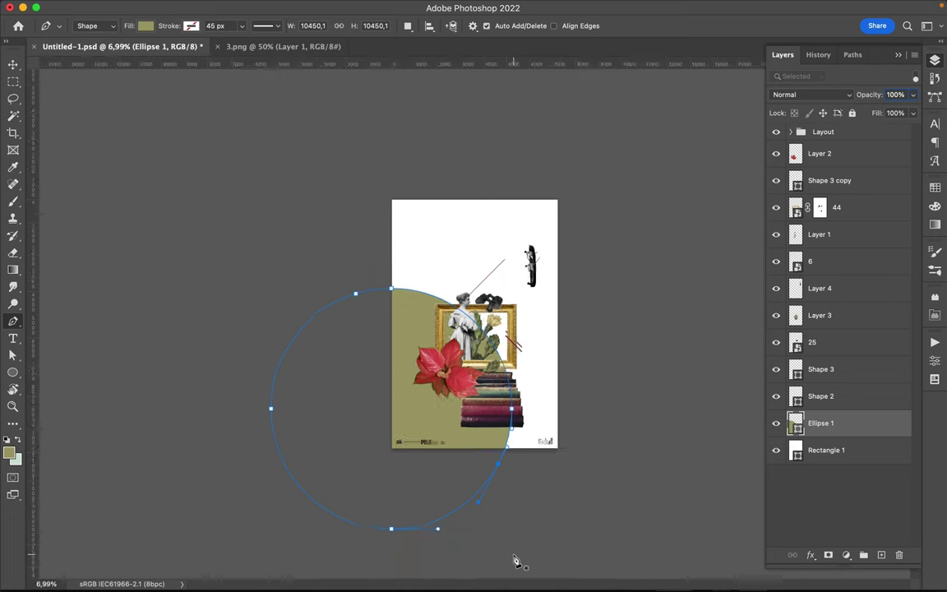
key("a")
key("Delete")
key("p")
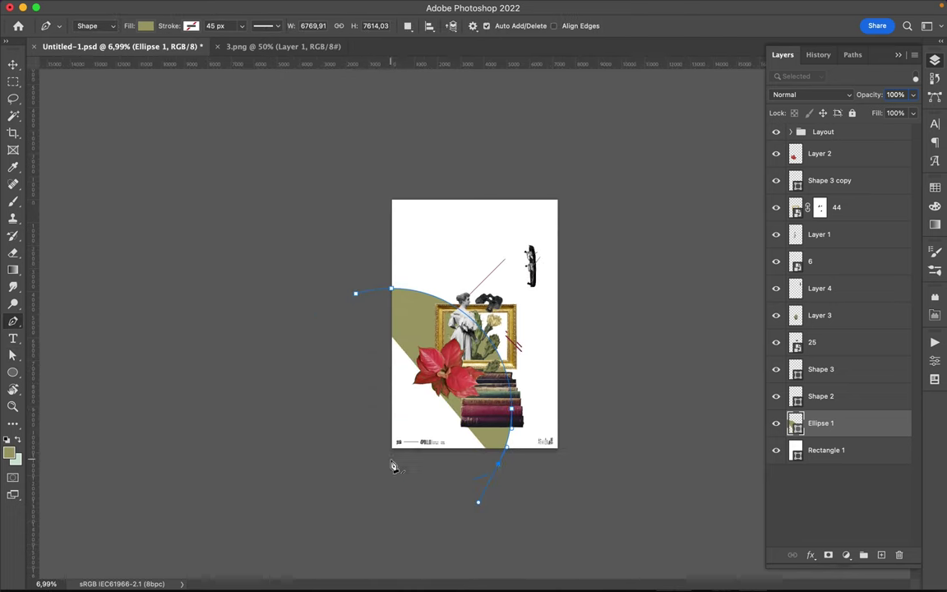
left_click(356, 294)
Set the olive arc's Fill to 43% in the Layers panel.
key("v")
scroll(475, 324, "up", 5)
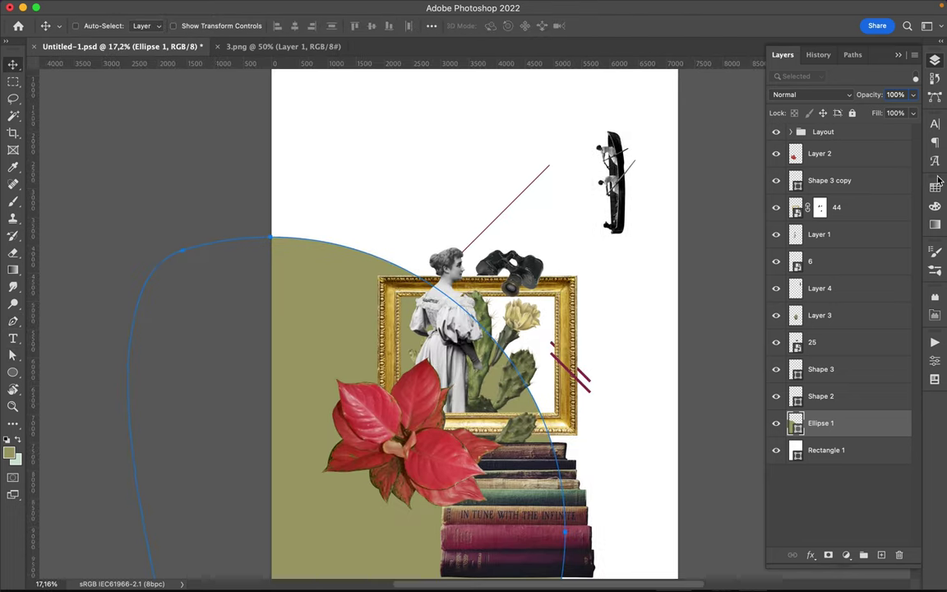
left_click(935, 123)
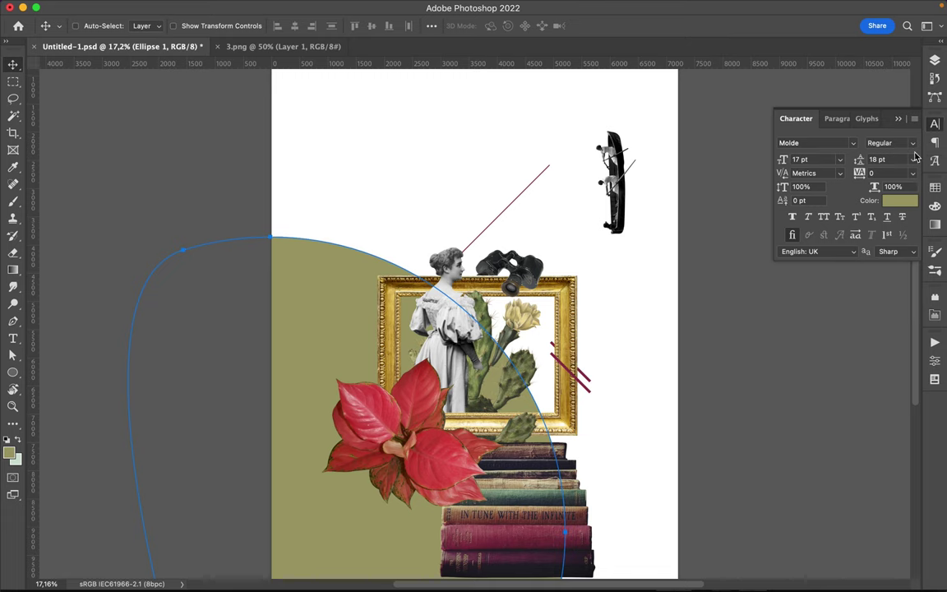
key("F7")
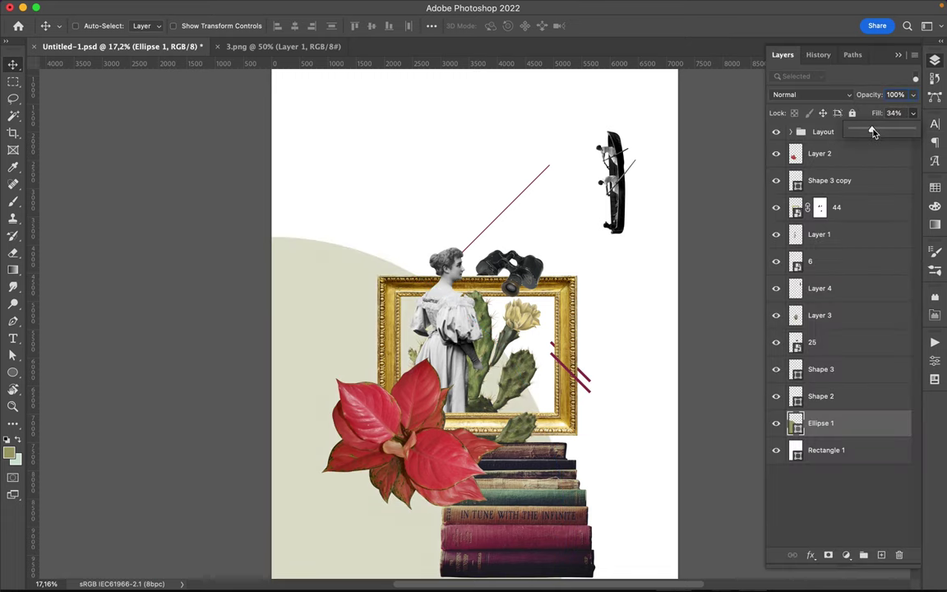
left_click_drag(873, 133, 880, 131)
scroll(596, 332, "down", 5)
Shift the pale sage arc on the page and select the thin red diagonal line.
mouse_move(526, 304)
left_mouse_down()
mouse_move(518, 326)
mouse_move(543, 271)
left_mouse_up()
scroll(569, 207, "down", 2)
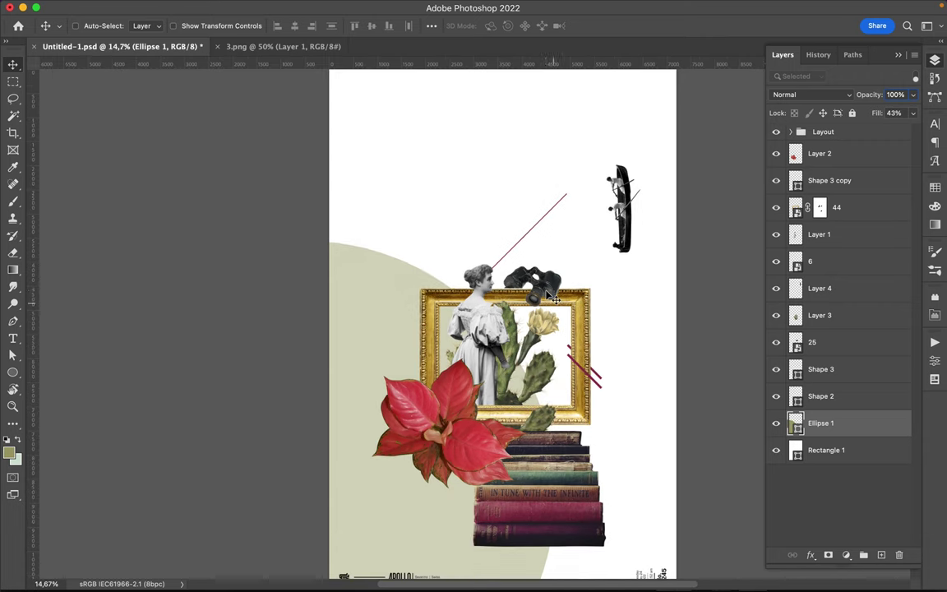
key("a")
left_click(566, 195)
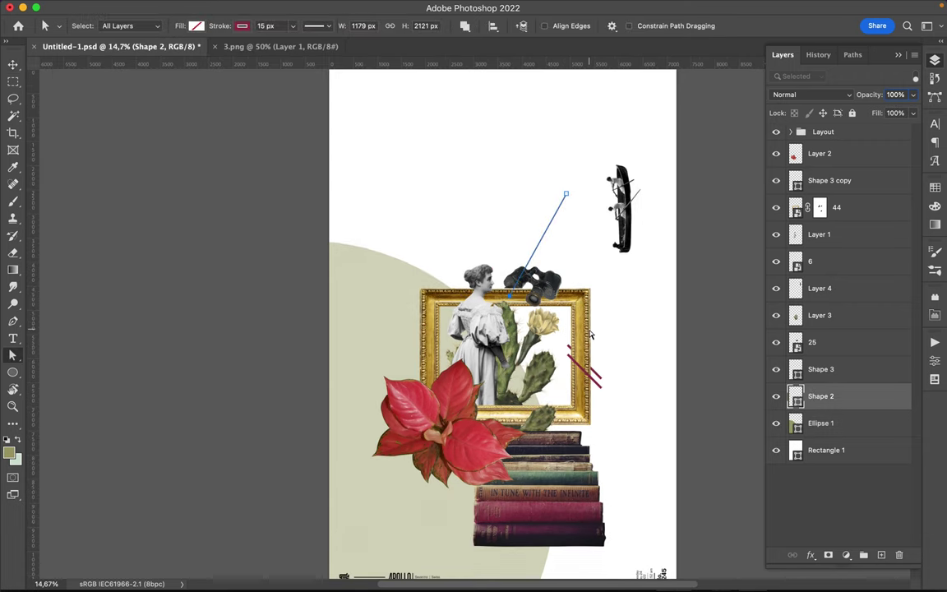
Move the two short red bars together beside the frame.
left_click(592, 374)
left_click(588, 369, "shift")
mouse_move(588, 370)
left_mouse_down()
mouse_move(564, 381)
mouse_move(611, 396)
left_mouse_up()
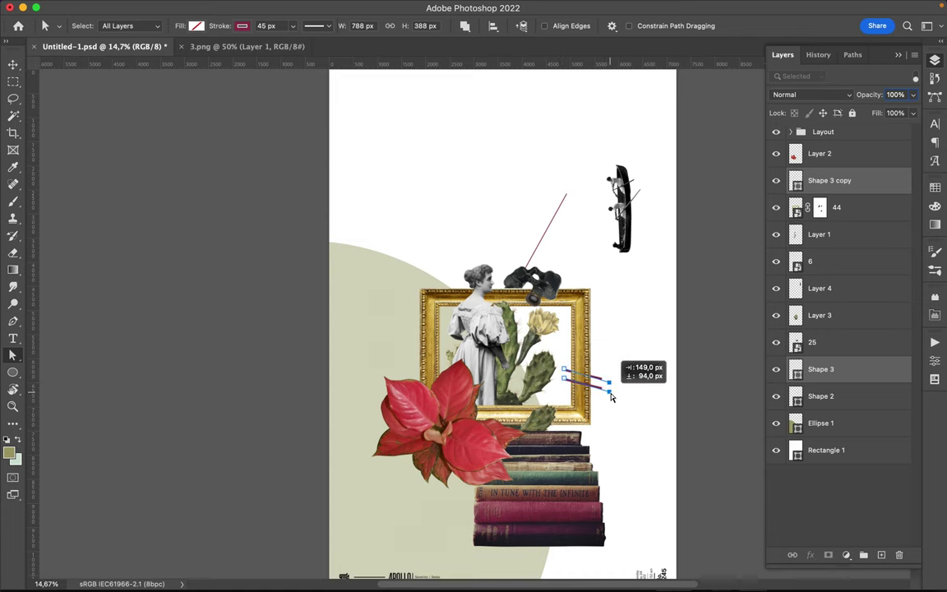
scroll(546, 388, "down", 2)
Draw a small crimson circle above the flower and duplicate it into smaller dots.
key("u")
left_click_drag(402, 339, 433, 374)
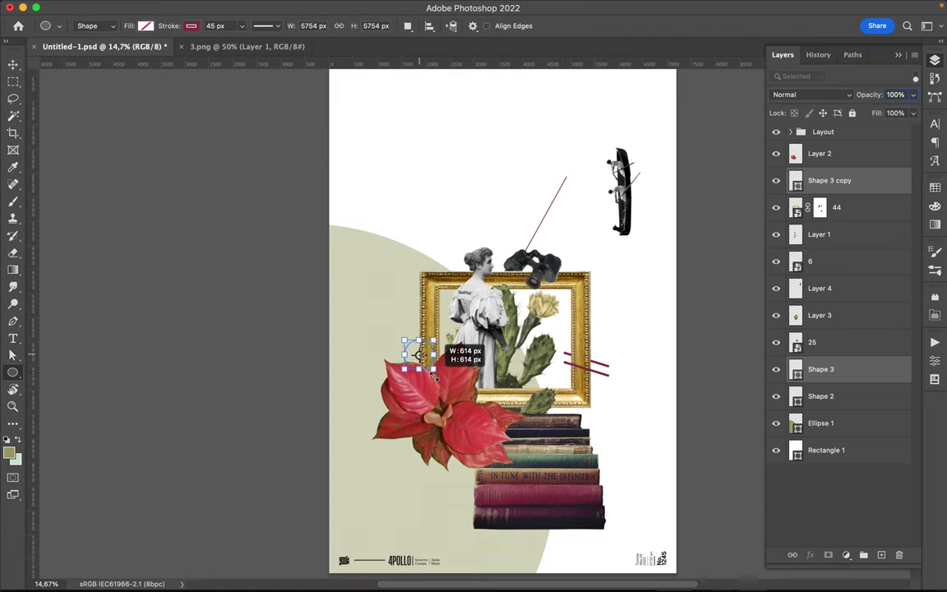
key("a")
left_click(196, 25)
left_click(170, 96)
key("v")
mouse_move(438, 349)
left_mouse_down()
mouse_move(417, 356)
mouse_move(613, 117)
mouse_move(599, 119)
mouse_move(391, 338)
left_mouse_up()
key("ctrl+t")
key("Return")
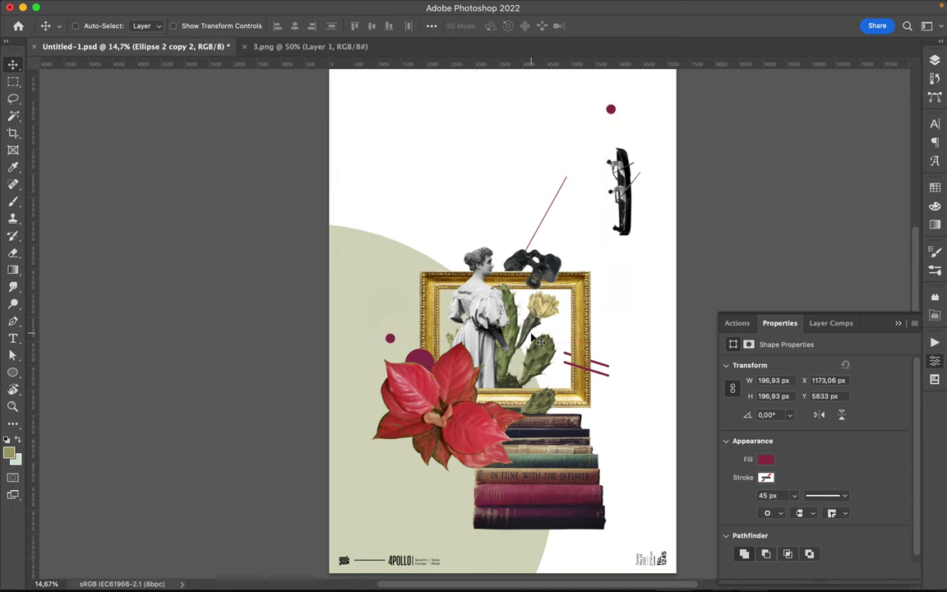
Draw an L-shaped corner line down the left side and across the bottom.
key("p")
left_click(431, 167)
left_click(430, 540)
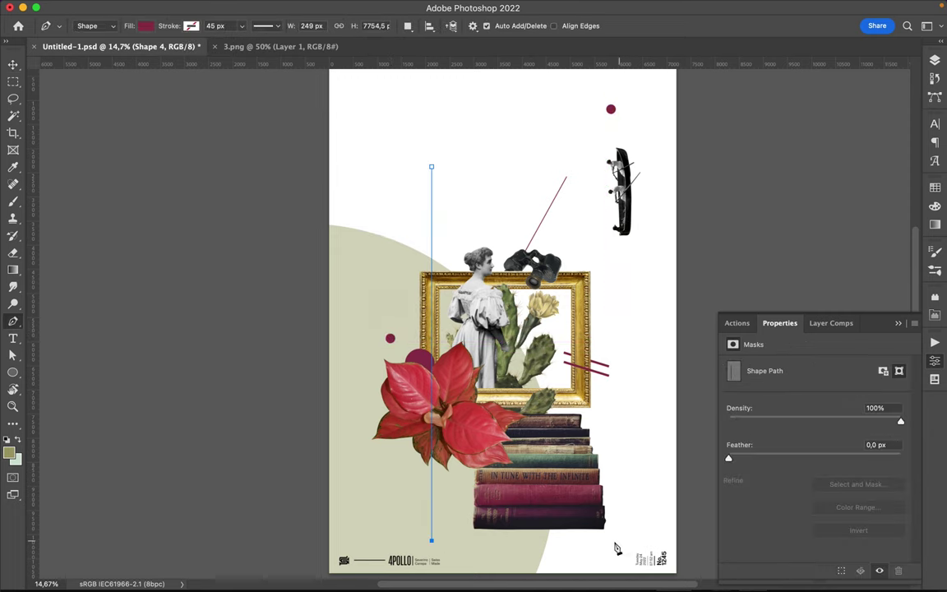
left_click(621, 540)
key("a")
Give the corner line no fill and an olive stroke.
left_click(241, 26)
left_click(158, 96)
left_click(196, 25)
left_click(119, 51)
left_click(197, 25)
left_click(125, 96)
left_click(120, 51)
left_click(242, 25)
left_click(155, 97)
Place the corner line below the crimson dots in the layers and raise its bottom edge.
key("v")
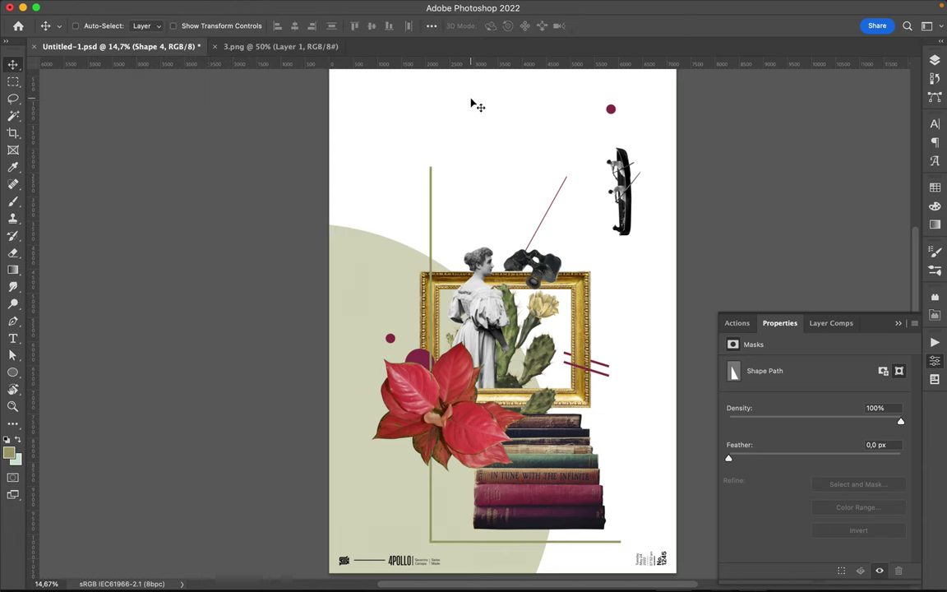
left_click(935, 60)
left_click_drag(850, 184, 837, 270)
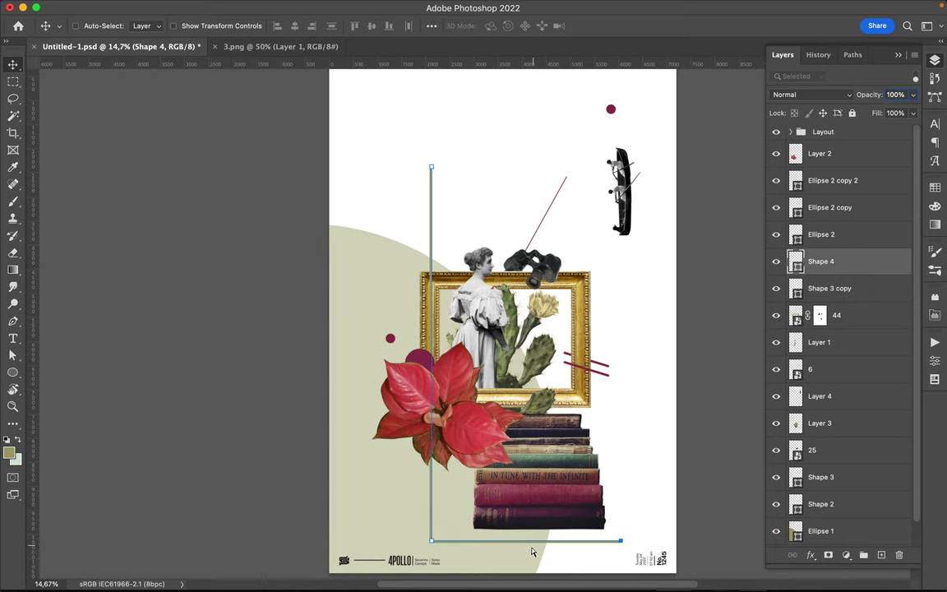
key("a")
left_click_drag(431, 541, 431, 496)
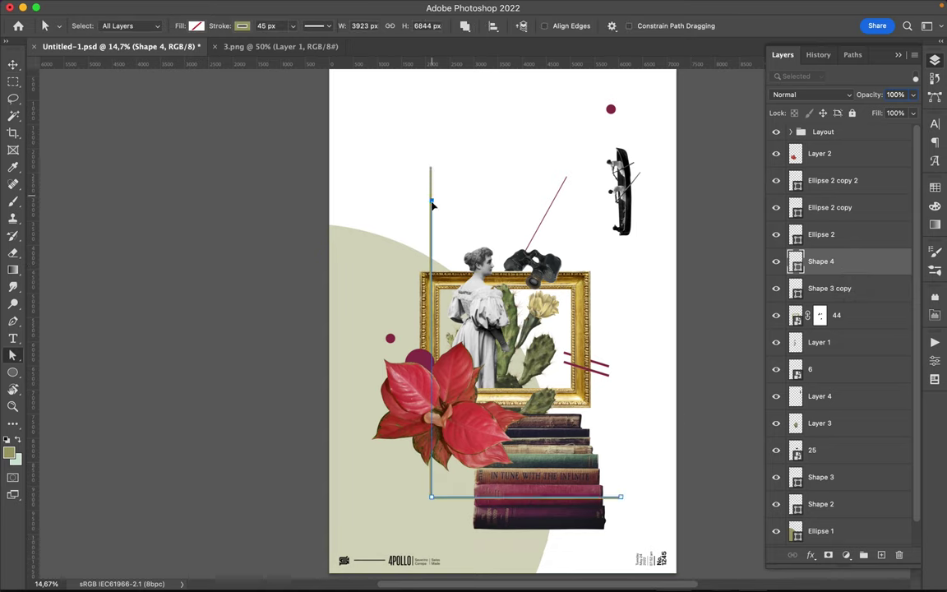
Move the red diagonal line down-right, save the poster, and duplicate the pale arc upward.
key("v")
left_click_drag(545, 212, 571, 222)
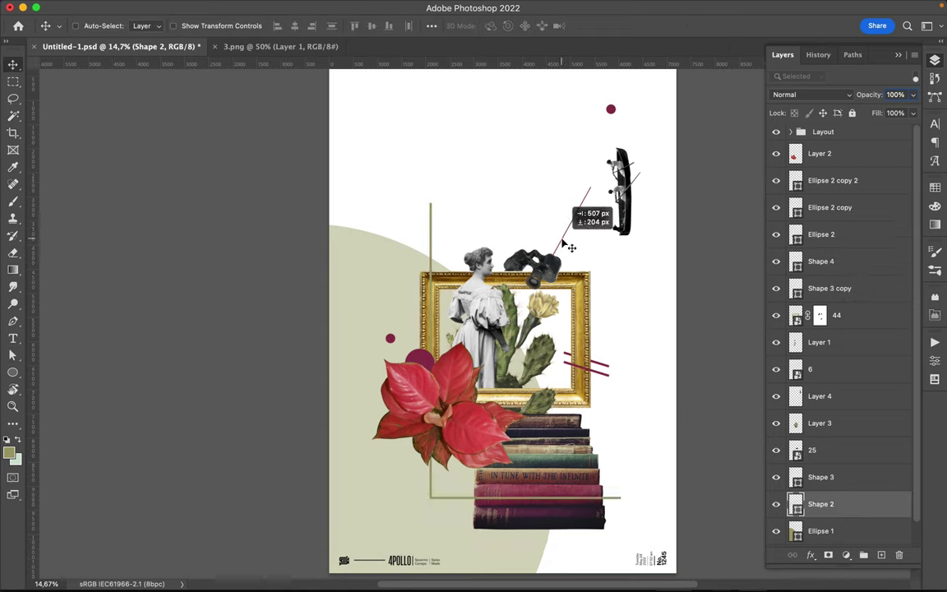
key("ctrl+s")
left_click_drag(369, 308, 353, 248)
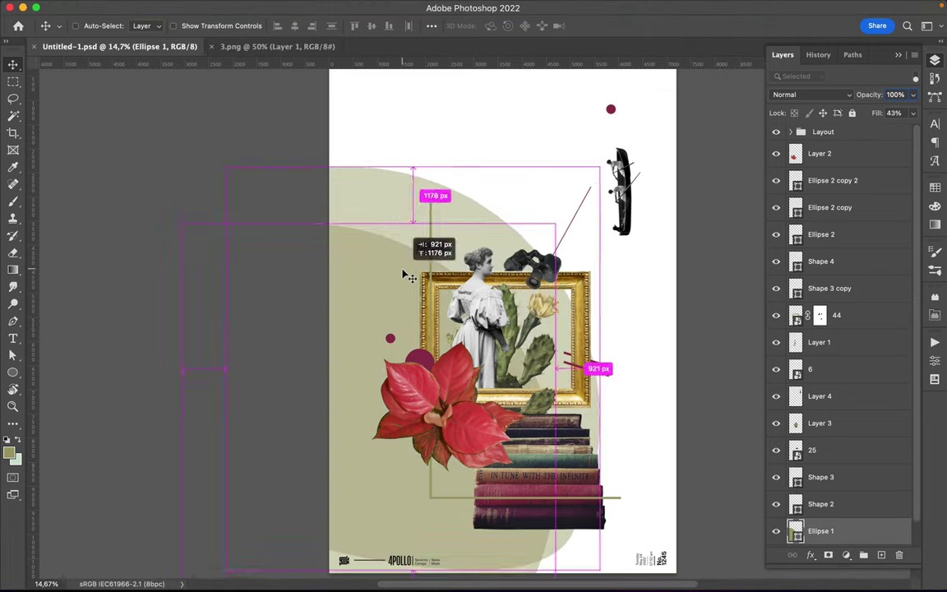
Shrink the copied arc into a small top-right corner circle at 15% fill.
key("ctrl+t")
left_click_drag(226, 570, 494, 282)
left_click_drag(586, 273, 673, 143)
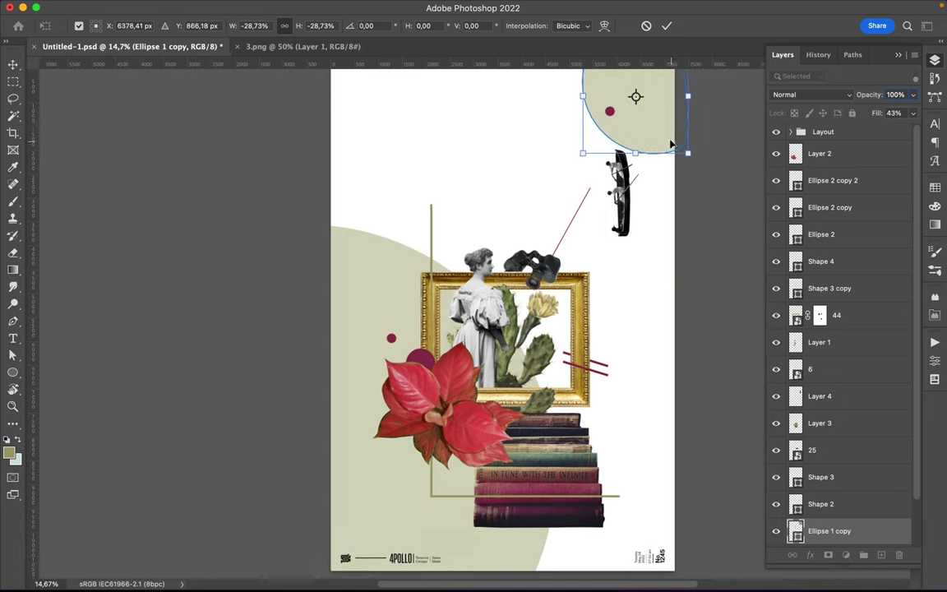
left_click_drag(877, 113, 847, 113)
key("Return")
scroll(634, 169, "up", 3)
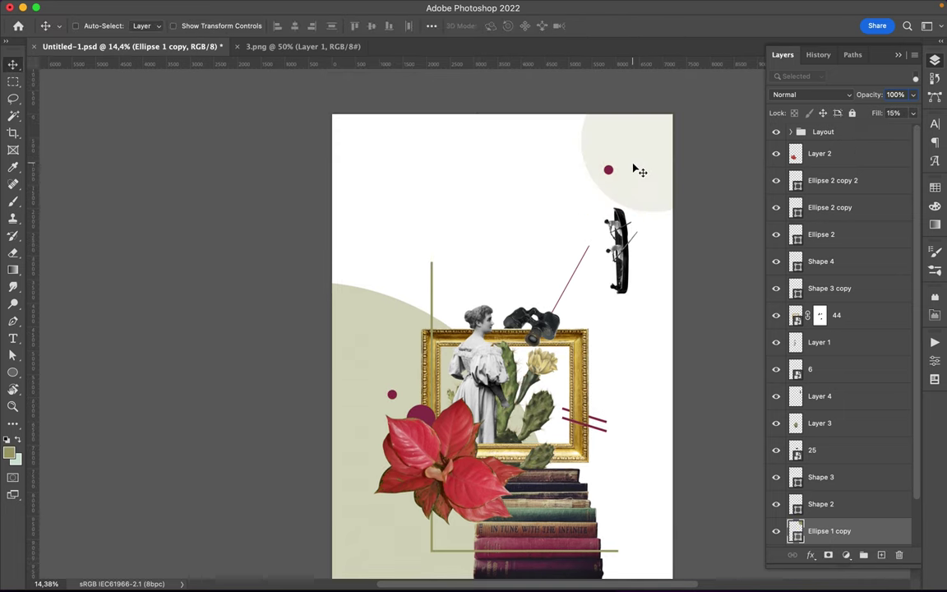
Review the corner circle's transform box and path points.
key("ctrl+t")
key("a")
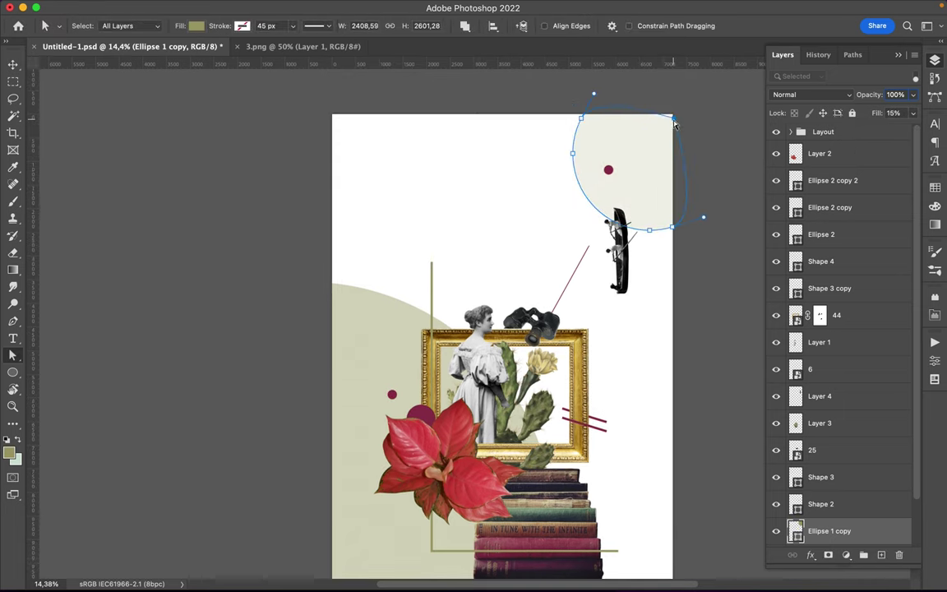
scroll(653, 158, "down", 4)
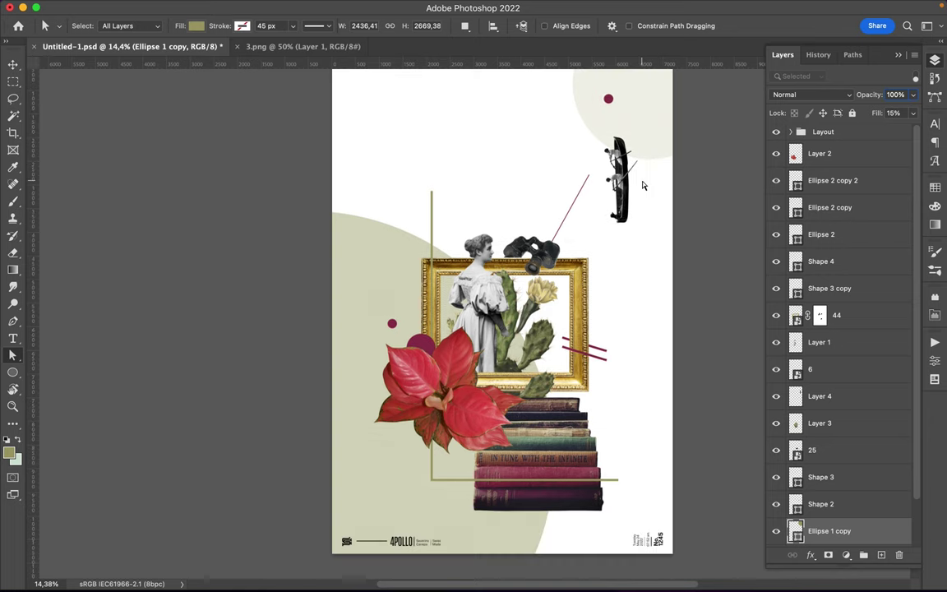
key("v")
Recolour the two short bars beside the frame with an olive stroke.
left_click(597, 362)
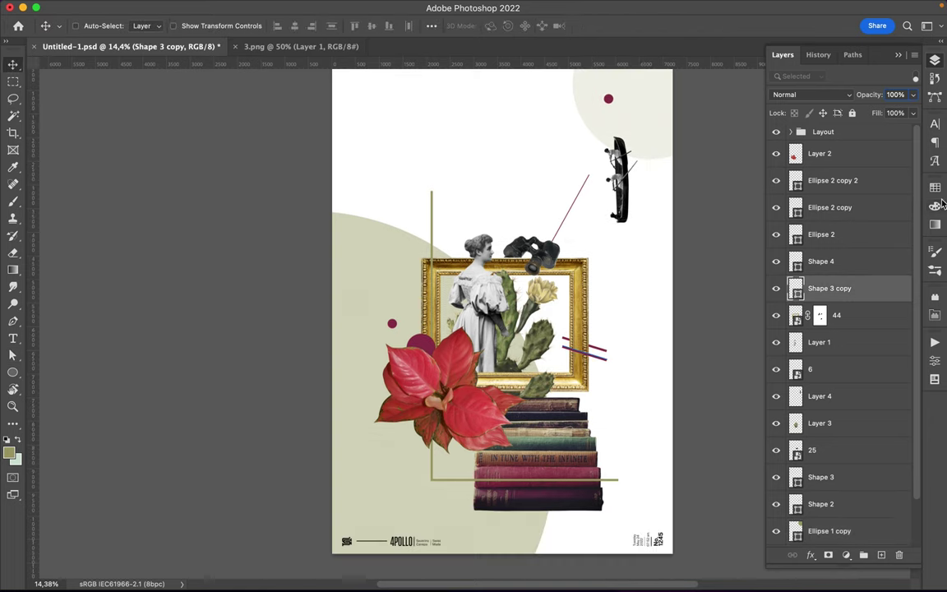
key("a")
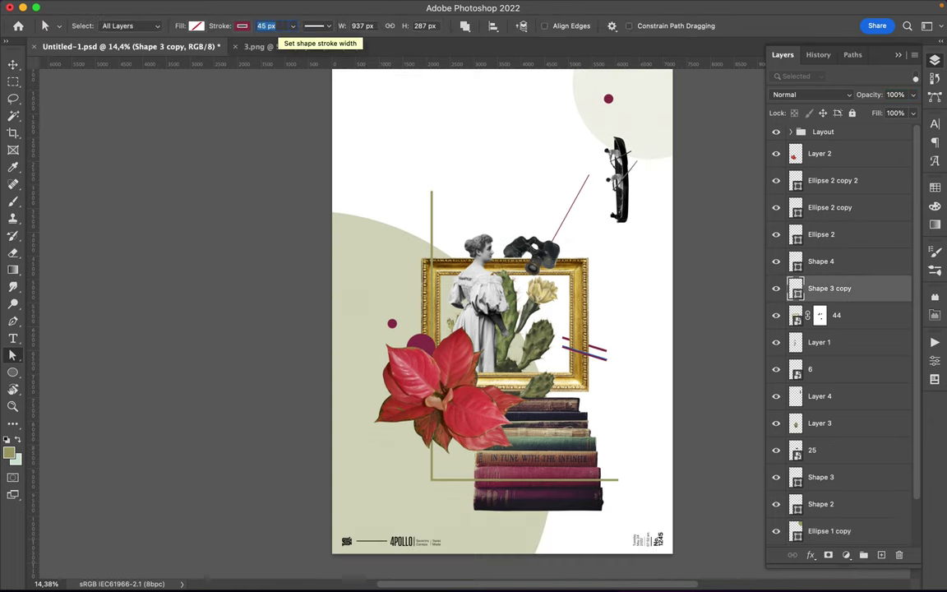
left_click(517, 344)
key("v")
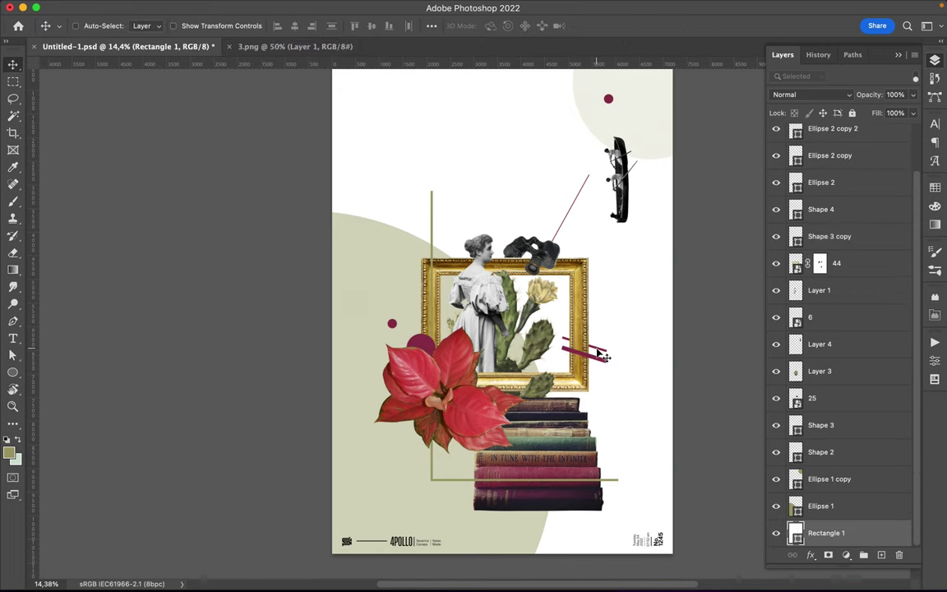
left_click(600, 359)
key("a")
left_click(220, 26)
left_click(146, 92)
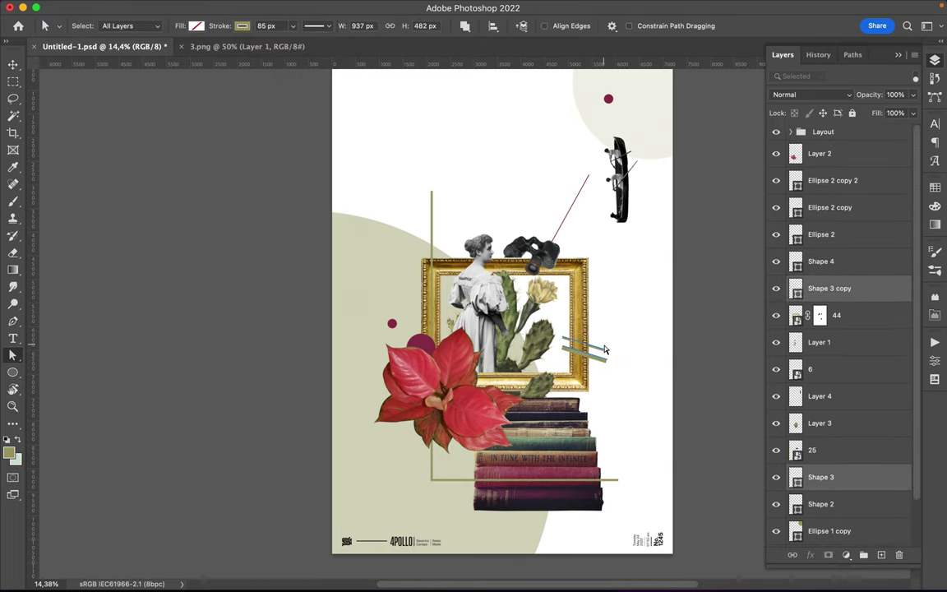
key("v")
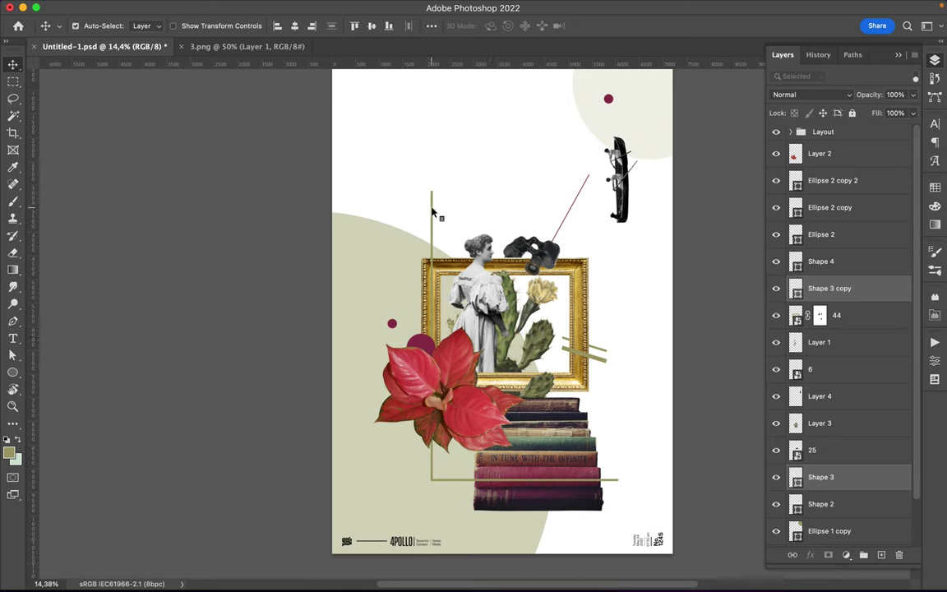
Move the olive corner line lower in the layer stack.
left_click(822, 261)
left_click_drag(822, 261, 854, 335)
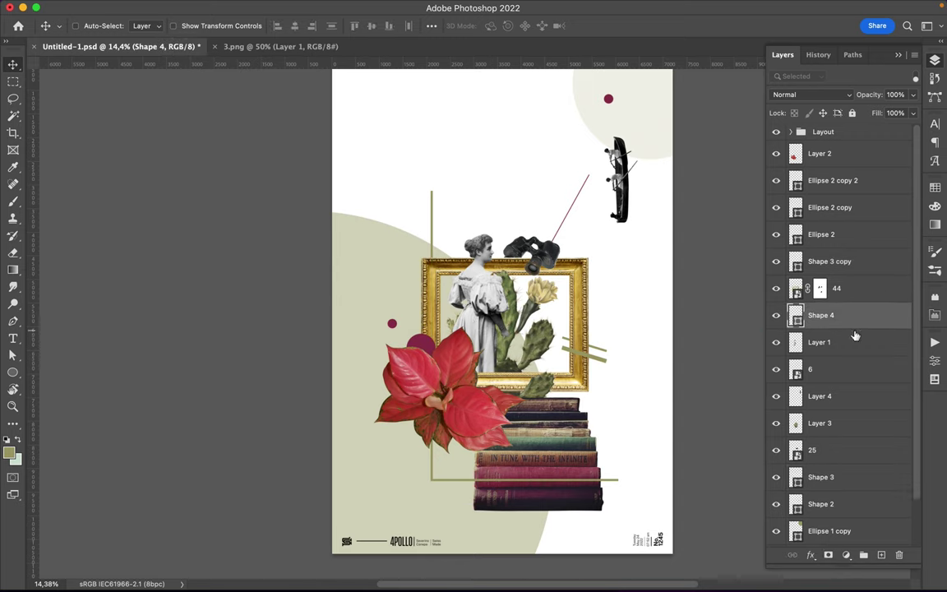
key("a")
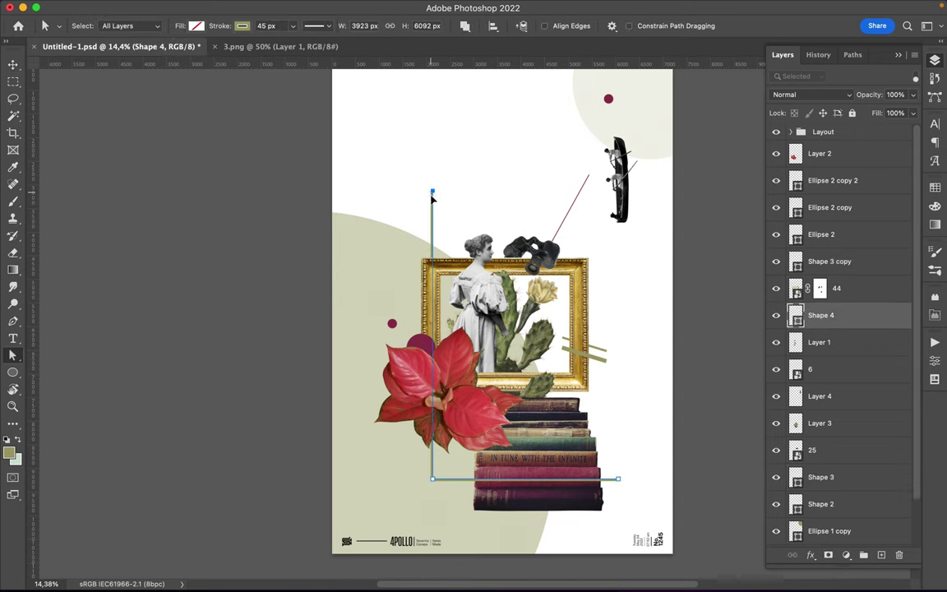
key("v")
Shorten the thin crimson diagonal line through its path.
left_click(485, 257, "ctrl")
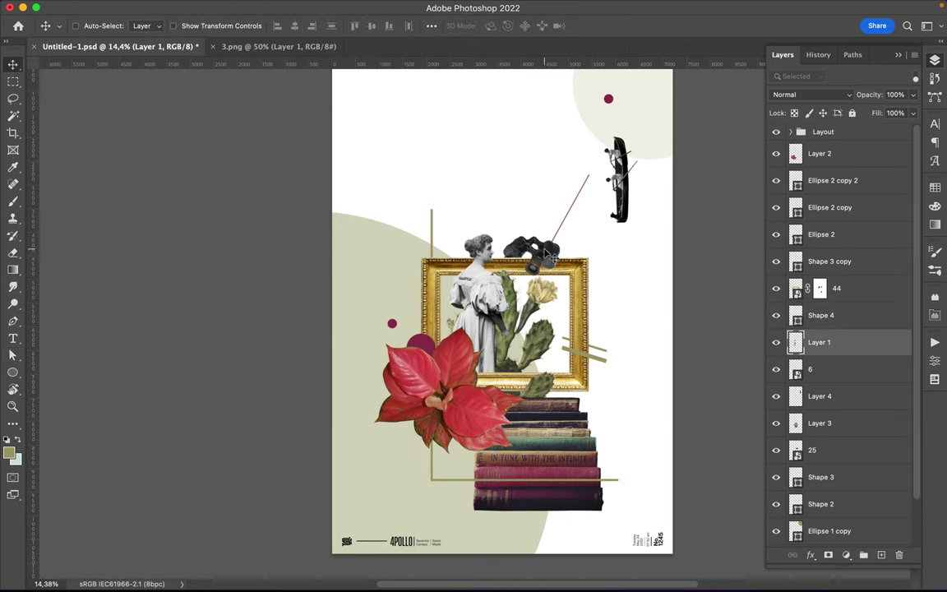
key("a")
left_click(588, 178)
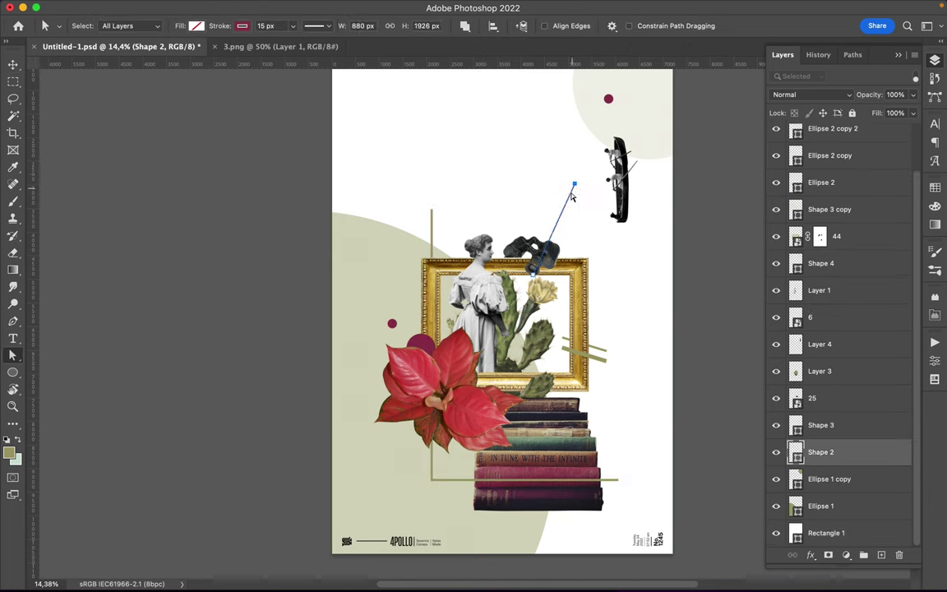
left_click(427, 255)
Sample the cactus flower's yellow and select the poster background shape.
left_click(396, 294)
key("i")
left_click(519, 297)
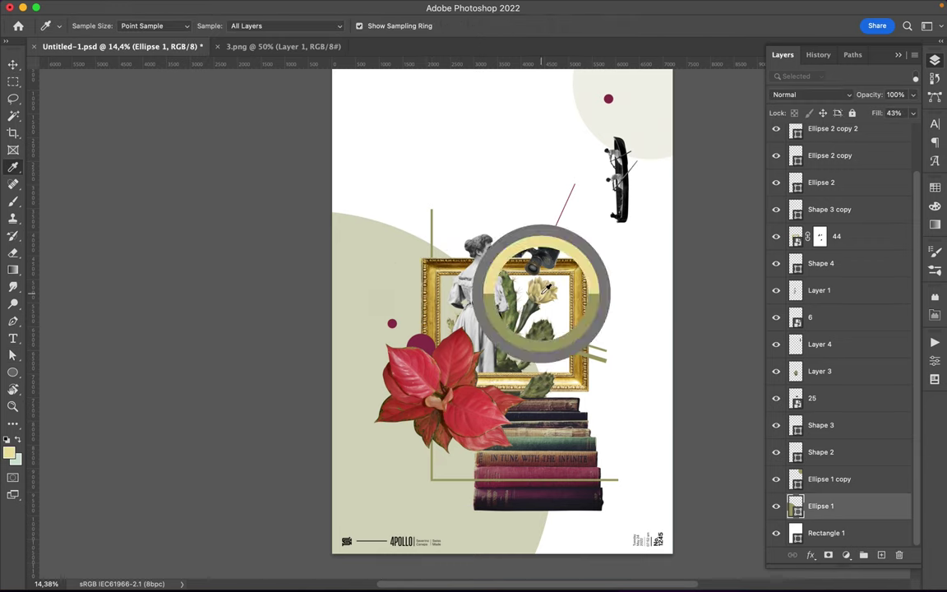
key("a")
left_click(196, 26)
left_click(113, 96)
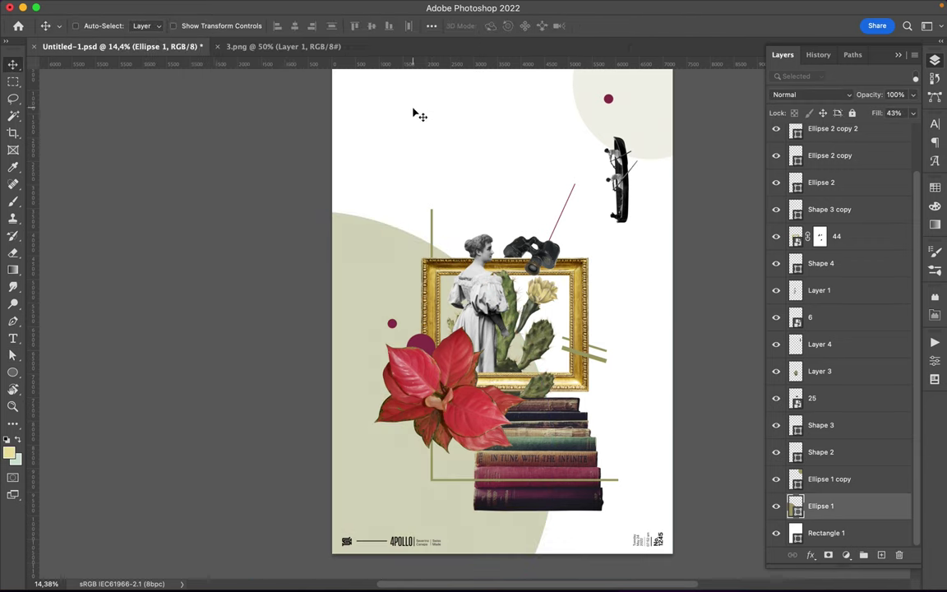
key("a")
left_click(338, 160)
Fill the poster background pale yellow and lower its Fill to 10%.
left_click(196, 25)
left_click(129, 95)
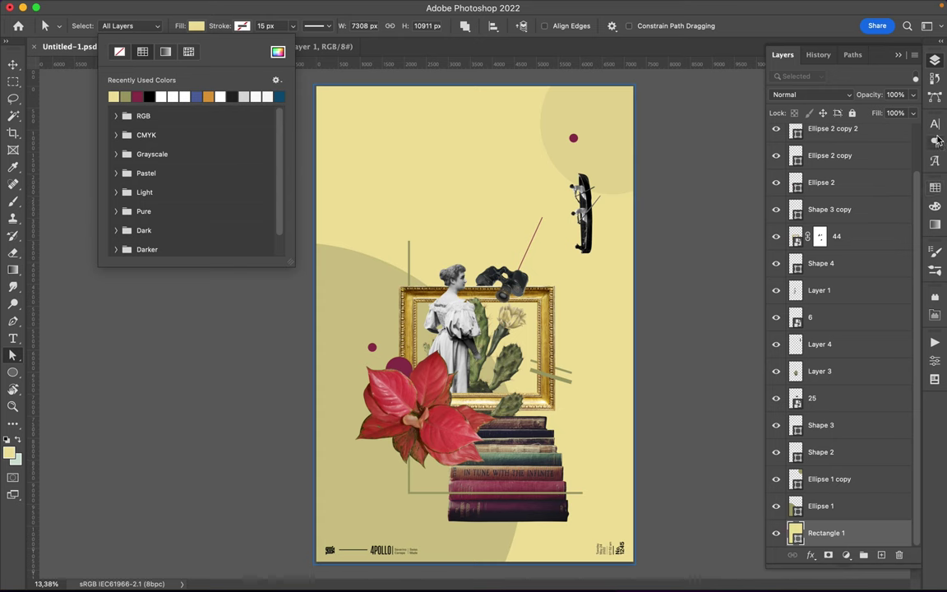
left_click(935, 142)
left_click(935, 141)
left_click(912, 113)
left_click_drag(914, 129, 858, 131)
Duplicate the background, fill the copy solid cream, and set Fill to 6%.
left_click(883, 556)
key("ctrl+z")
key("ctrl+j")
left_click(196, 26)
left_click(188, 96)
key("v")
left_click(913, 113)
left_click_drag(857, 130, 854, 130)
Copy a crimson dot onto the framed woman and nudge the flower dot up-right.
left_click_drag(371, 347, 452, 314)
left_click(402, 372)
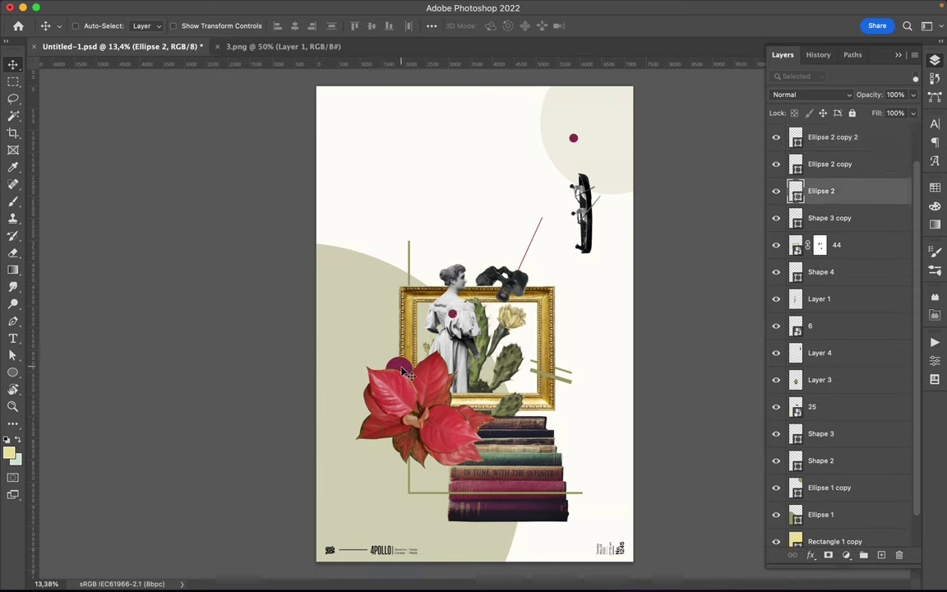
left_click_drag(402, 372, 409, 366)
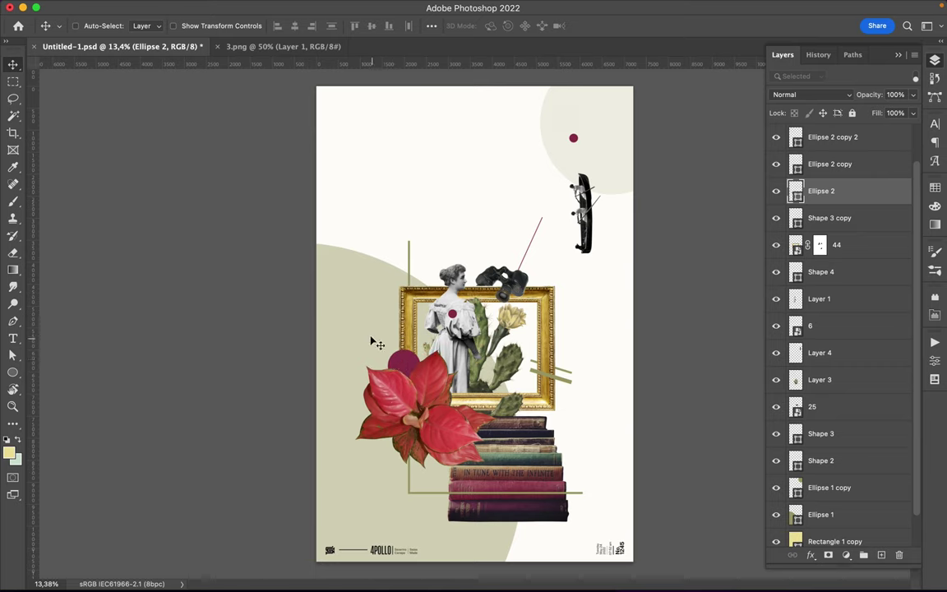
Add copies of the red dots beside the frame and move a copy lower in the layer stack.
left_click_drag(573, 138, 570, 134)
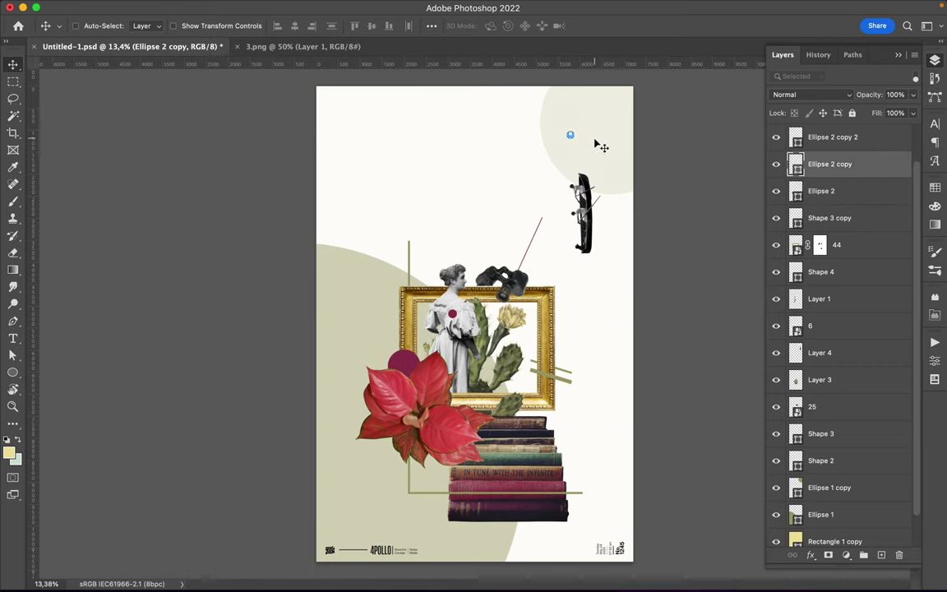
left_click_drag(471, 321, 405, 349)
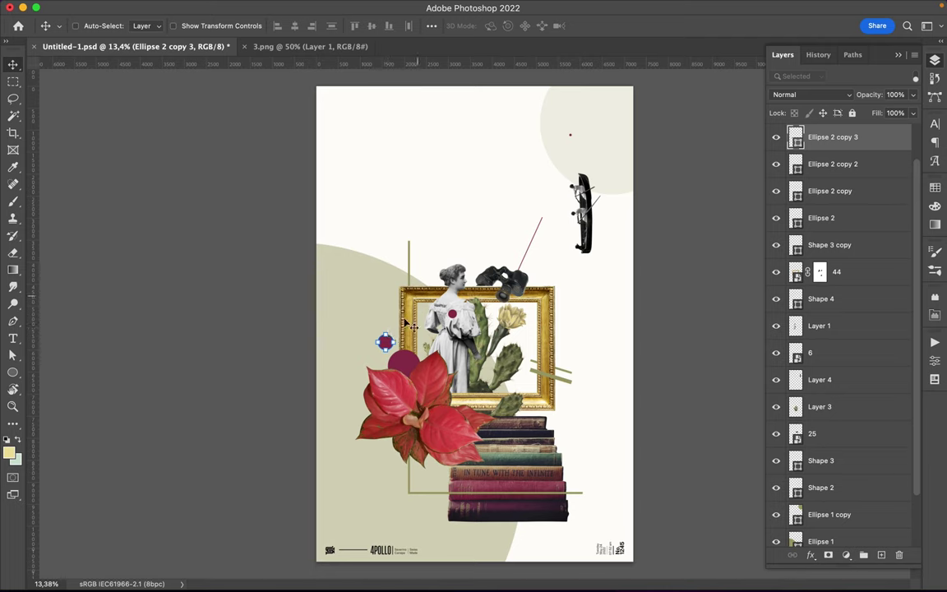
left_click_drag(455, 315, 426, 312)
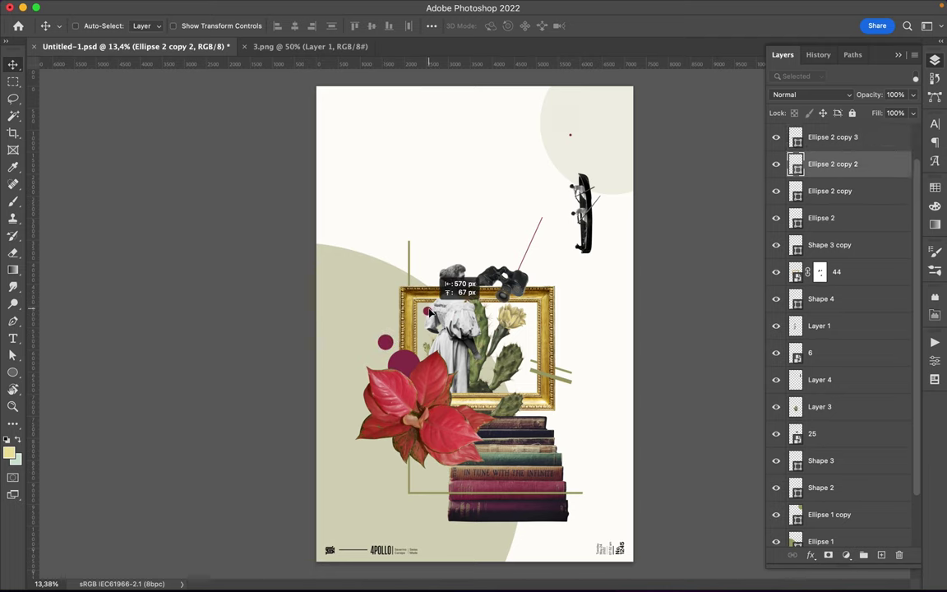
mouse_move(833, 164)
left_mouse_down()
mouse_move(832, 319)
mouse_move(832, 245)
left_mouse_up()
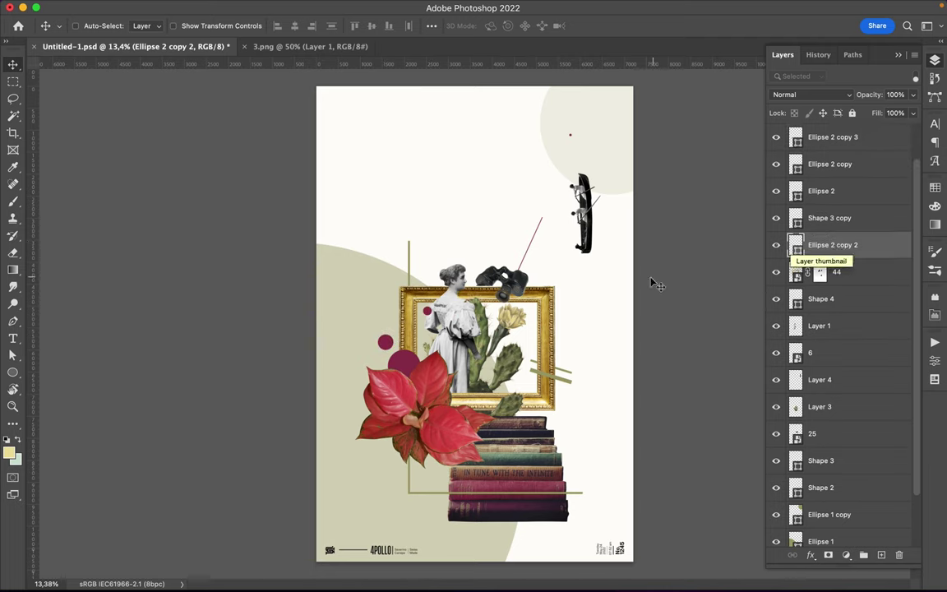
Raise the thin horizontal line across the flower and sample a dark colour from the artwork.
key("a")
left_click(412, 494)
left_click_drag(575, 493, 582, 436)
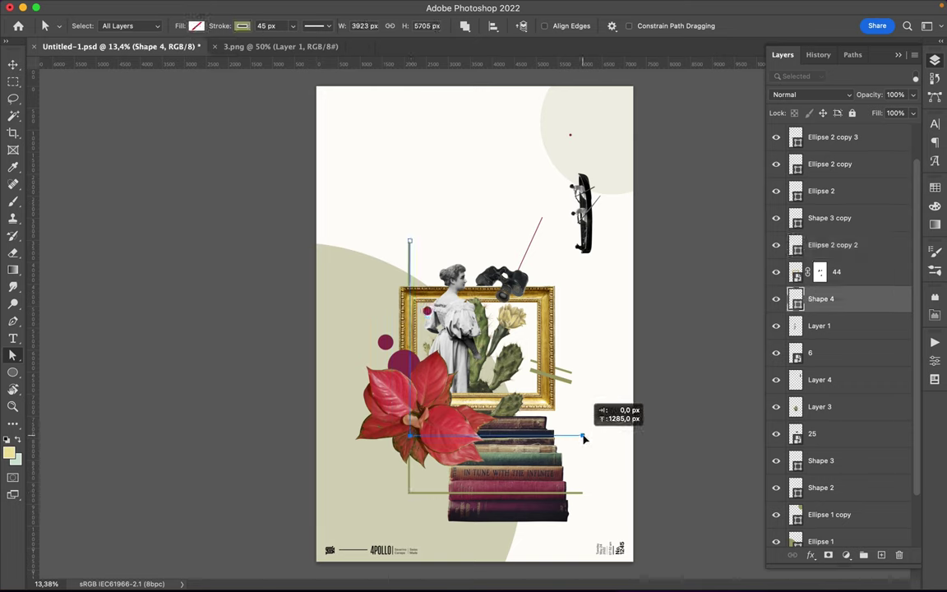
key("i")
left_click(534, 419)
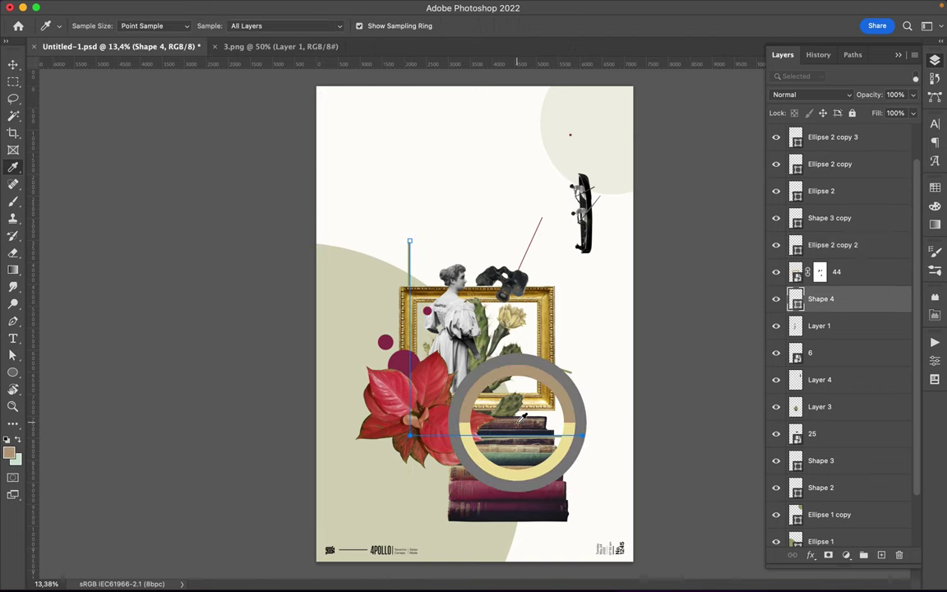
left_click_drag(535, 419, 516, 421)
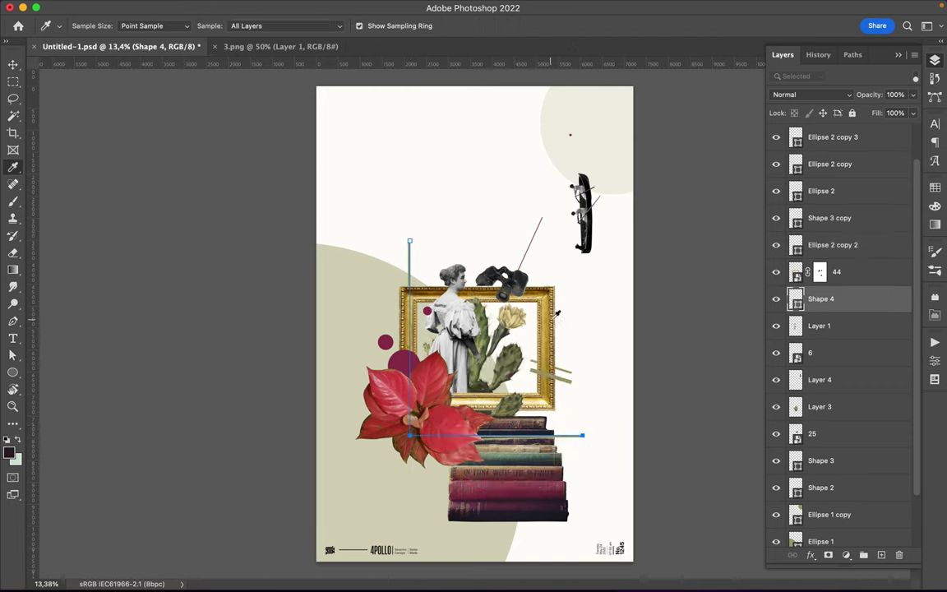
key("v")
left_click(570, 146)
Save the poster and fill the four red dots with olive.
left_click(539, 232)
key("ctrl+s")
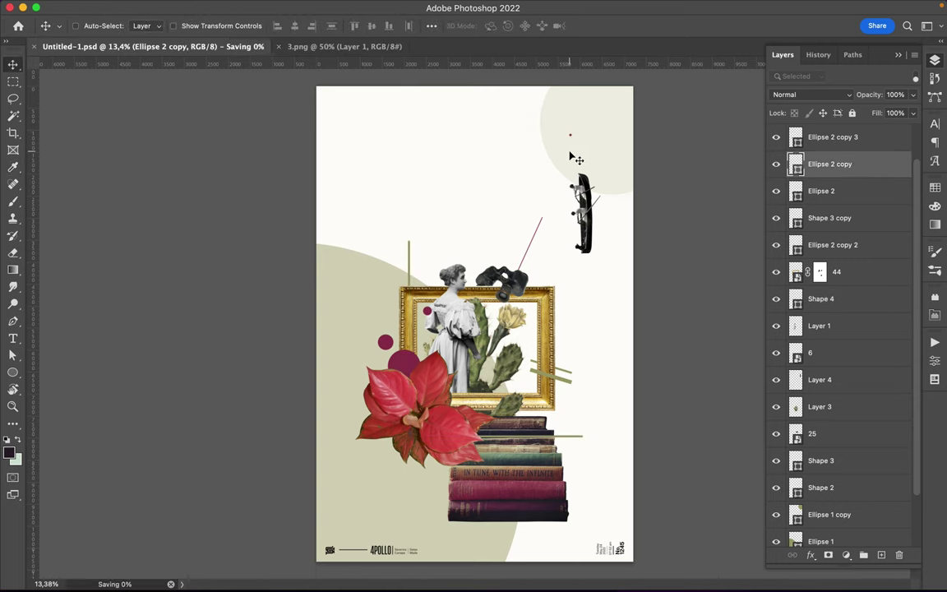
left_click(855, 191)
left_click(855, 137, "ctrl")
left_click(855, 245, "ctrl")
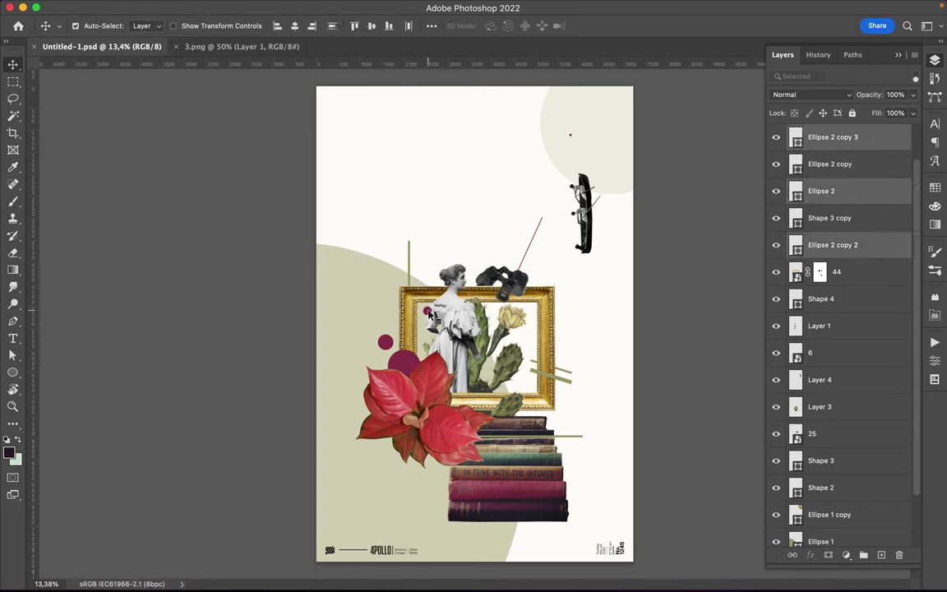
key("a")
left_click(197, 26)
left_click(149, 96)
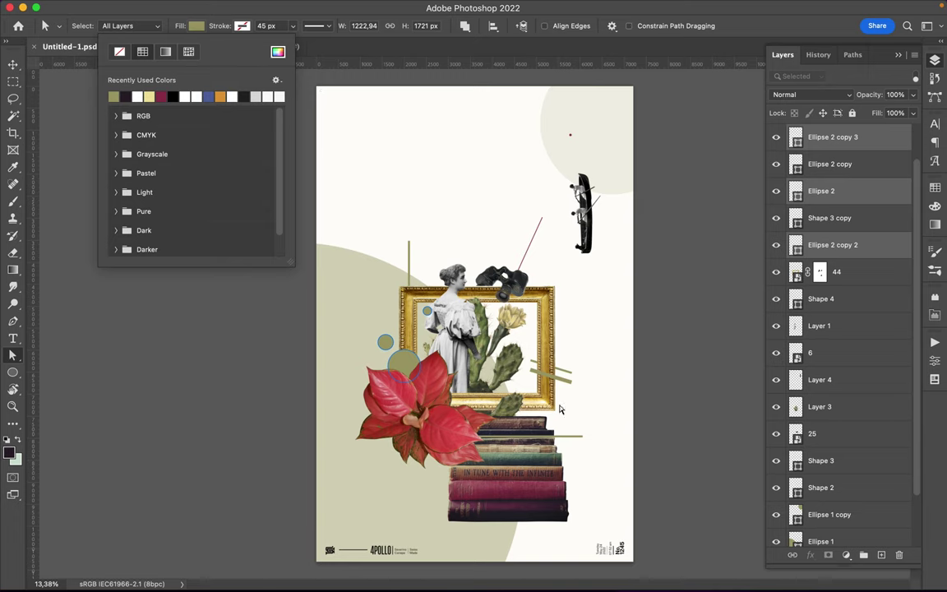
key("v")
Colour the strokes of the diagonal bars maroon.
left_click(516, 397)
left_click(564, 374, "shift")
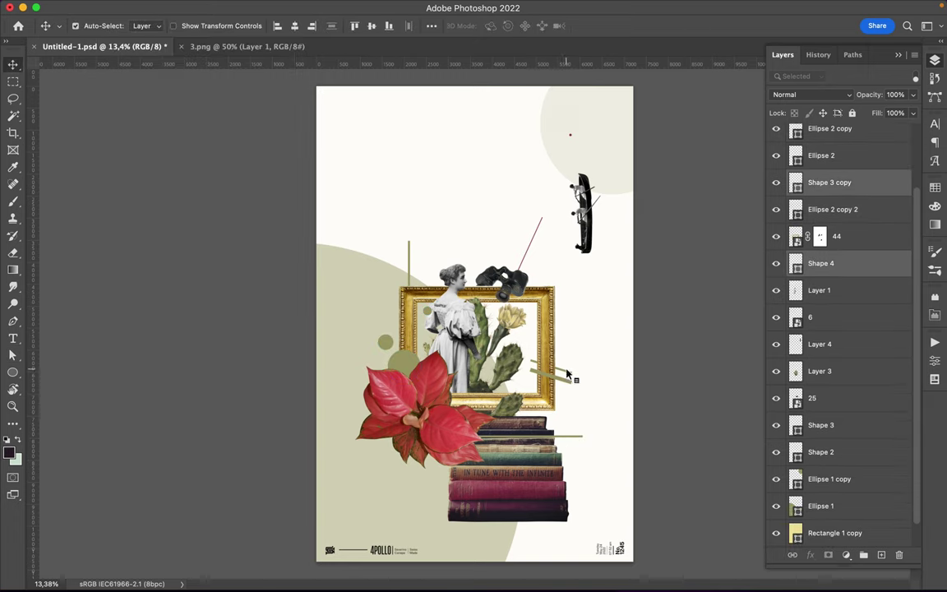
left_click(566, 376, "shift")
key("a")
left_click(197, 26)
left_click(207, 96)
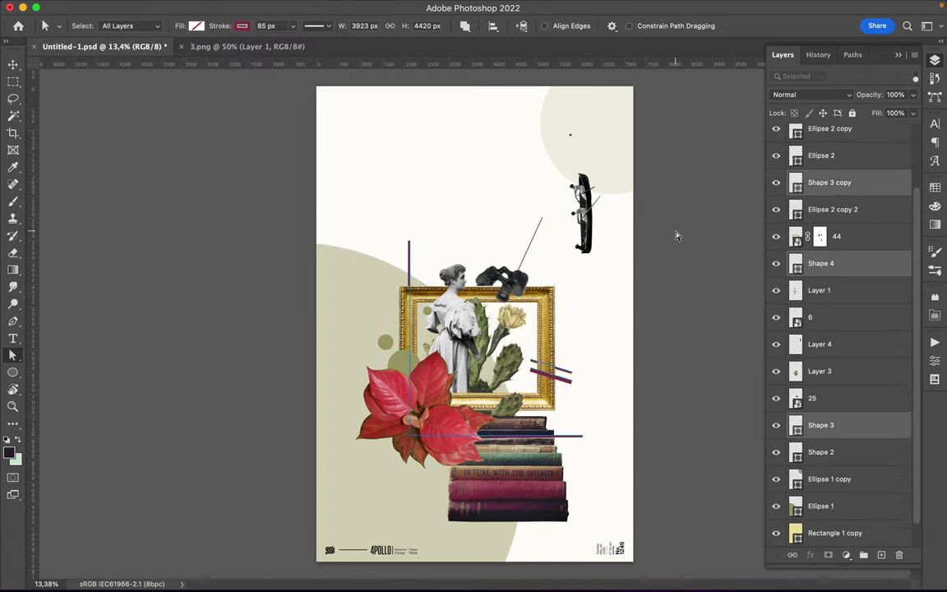
Delete the thin L-shaped corner line shape and select the layer 6 image.
left_click(676, 237)
left_click(581, 440)
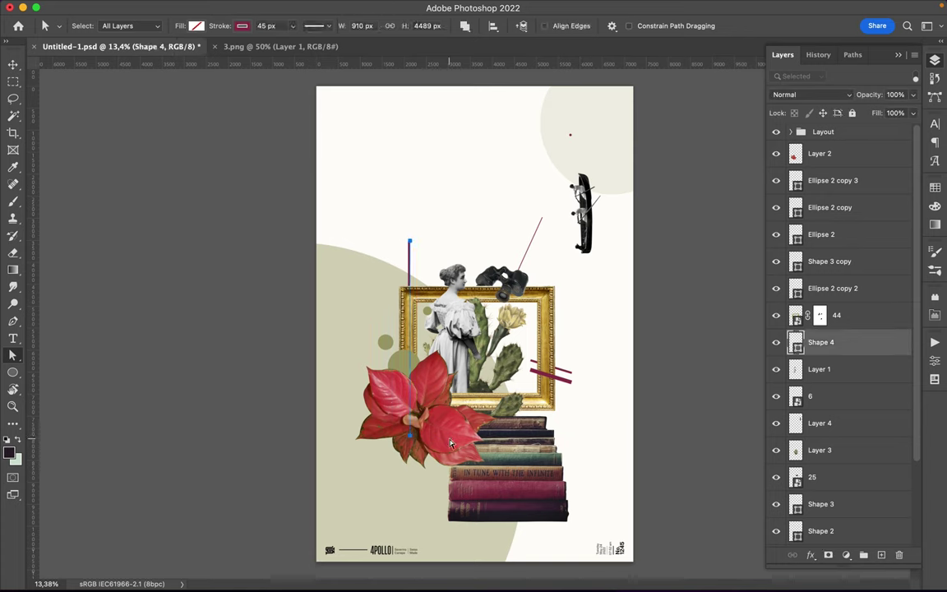
key("Delete")
key("v")
left_click(536, 438, "ctrl")
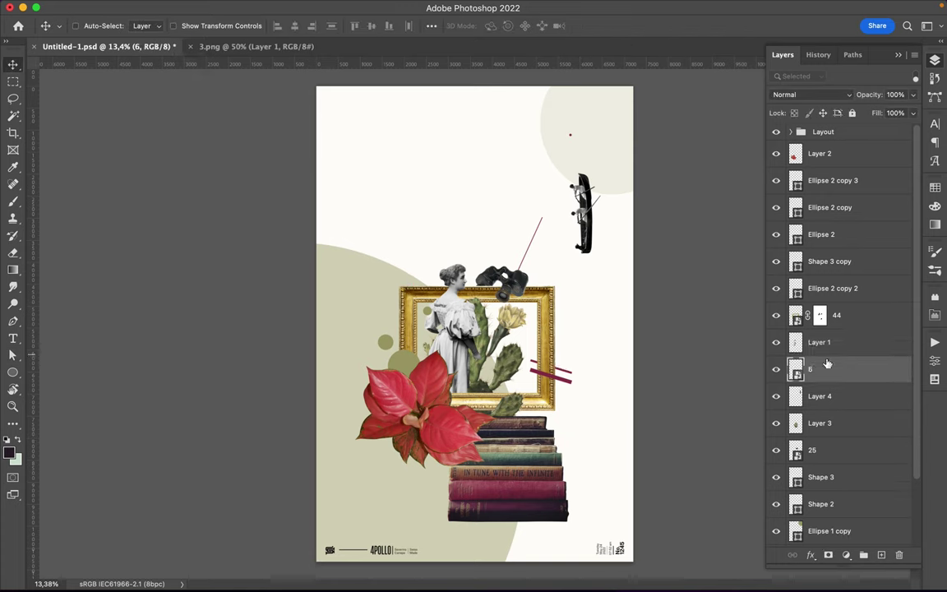
Raise layer 6, nudge the book stack right, and move the flower layer to the top.
key("ctrl+bracketright")
key("ctrl+bracketright")
key("ctrl+bracketright")
key("ctrl+bracketright")
key("ctrl+bracketright")
key("ctrl+bracketright")
key("ctrl+bracketright")
left_click_drag(531, 466, 540, 466)
left_click_drag(819, 180, 820, 156)
scroll(460, 411, "up", 5)
Trace the leaf edge with the Magnetic Lasso, copy it to a new layer, and place layer 6 above the flower.
key("l")
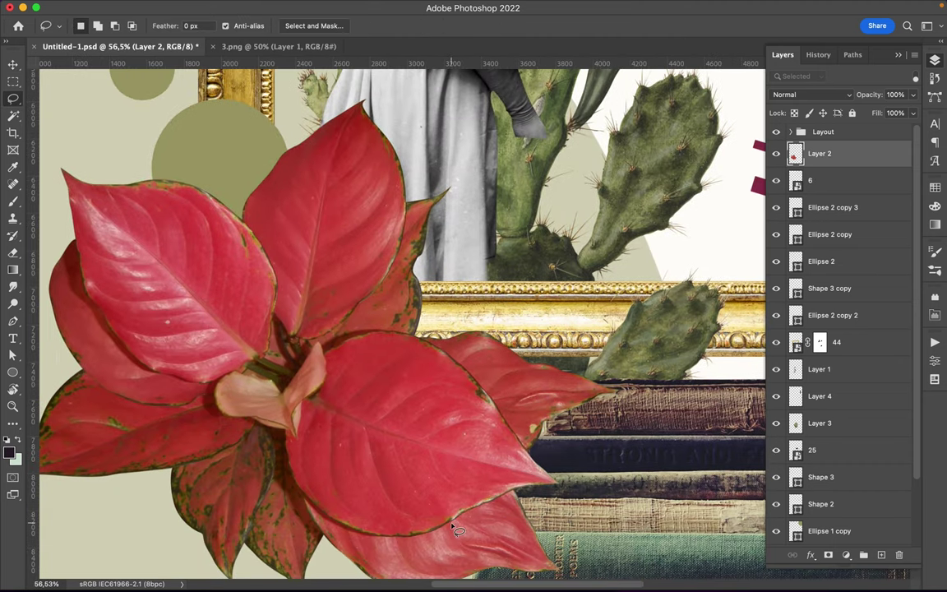
right_click(12, 101)
left_click(58, 116)
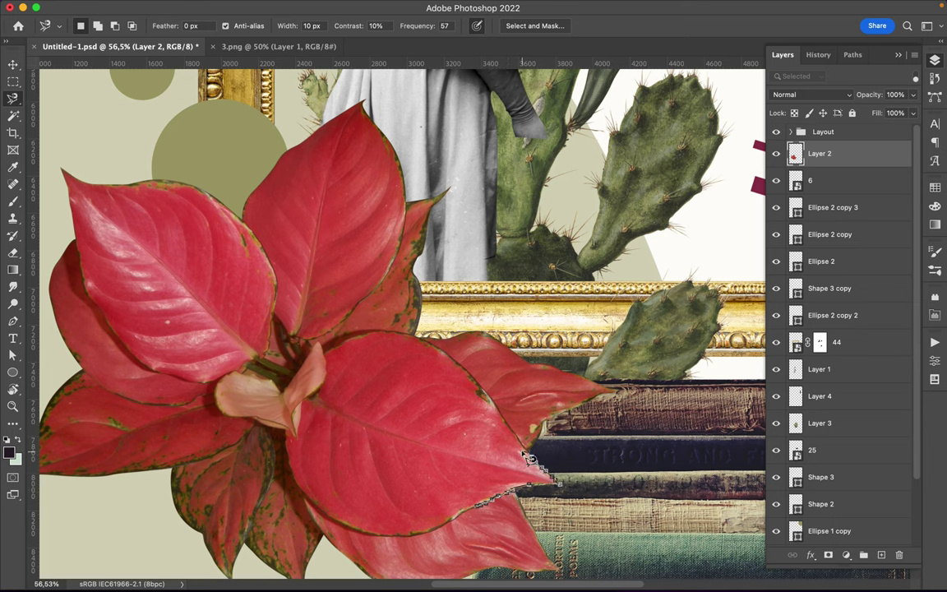
key("Return")
key("ctrl+j")
left_click_drag(822, 207, 834, 180)
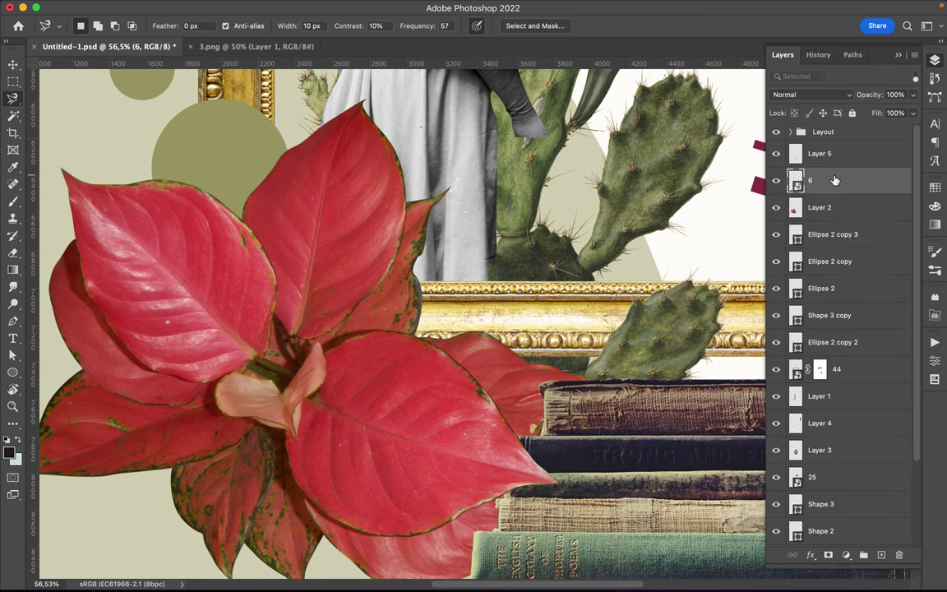
Add a layer mask to the flower layer.
scroll(621, 340, "right", 3)
key("v")
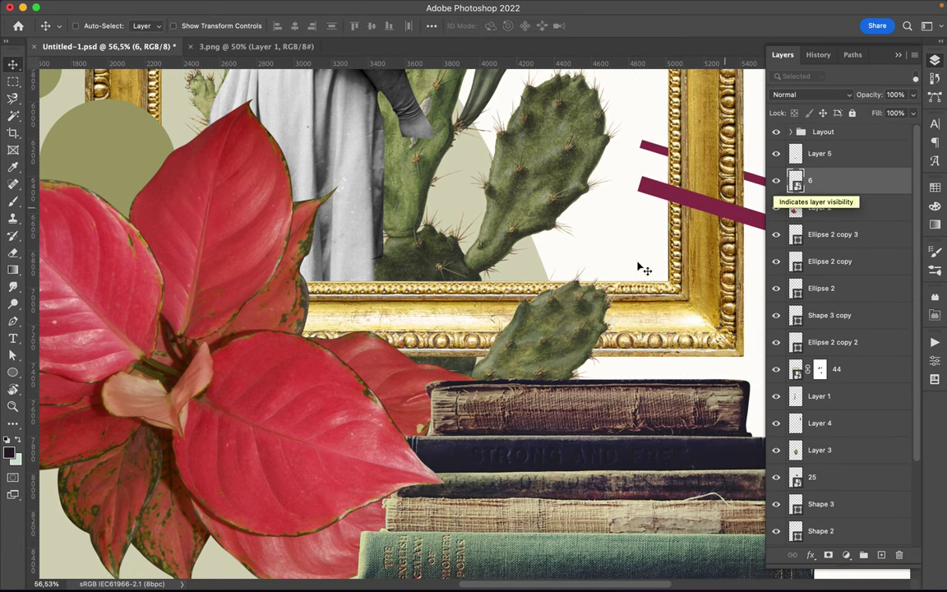
scroll(475, 392, "down", 5)
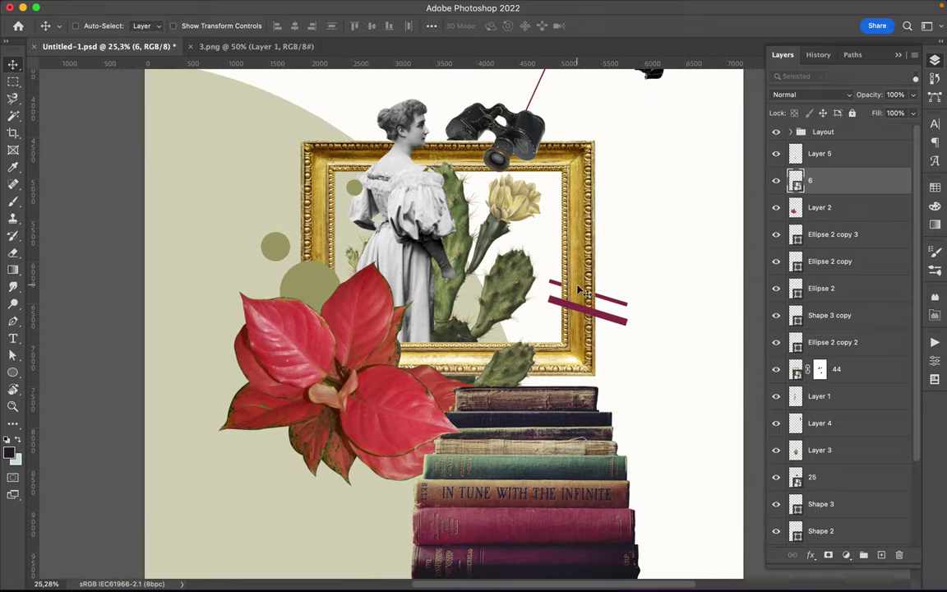
left_click(348, 323)
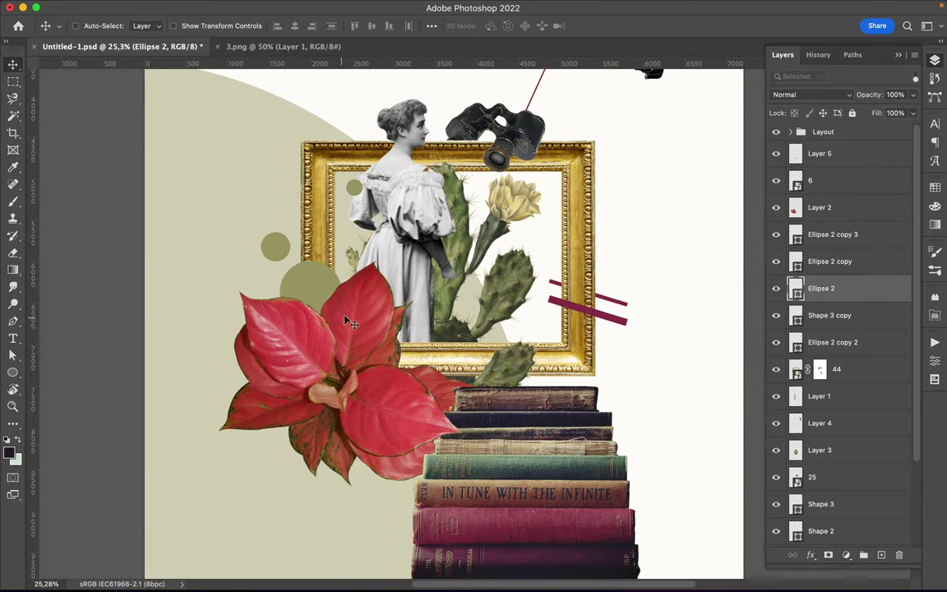
left_click(822, 207)
left_click(828, 555)
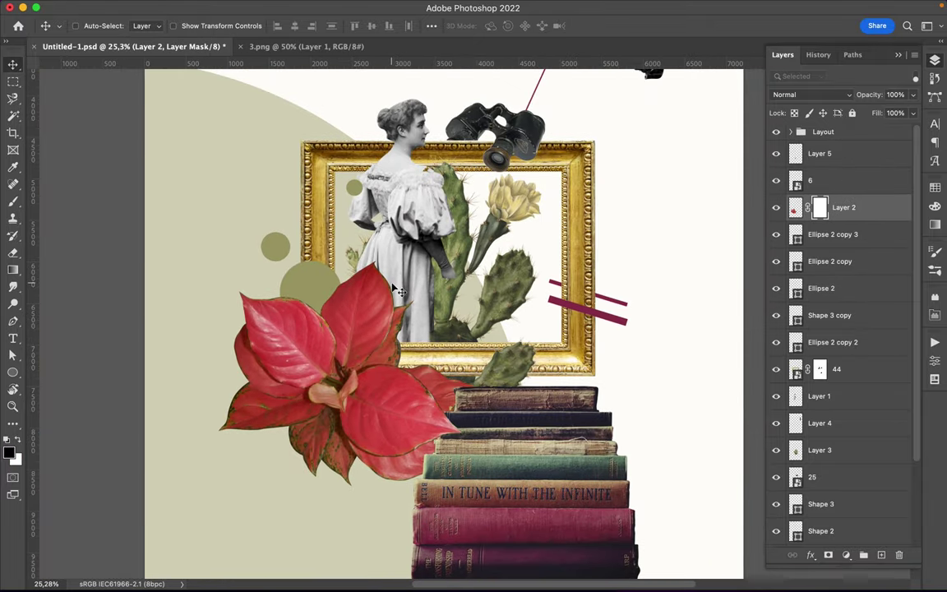
Load the olive dot's selection and erase the mask where the leaf covers it.
scroll(395, 290, "up", 3)
left_click(795, 287, "super")
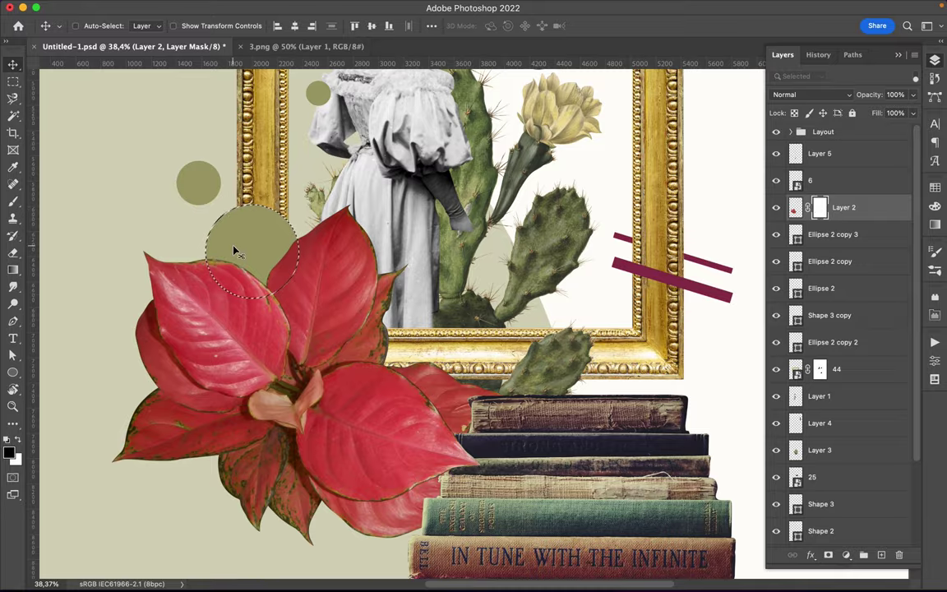
scroll(210, 219, "up", 5)
key("e")
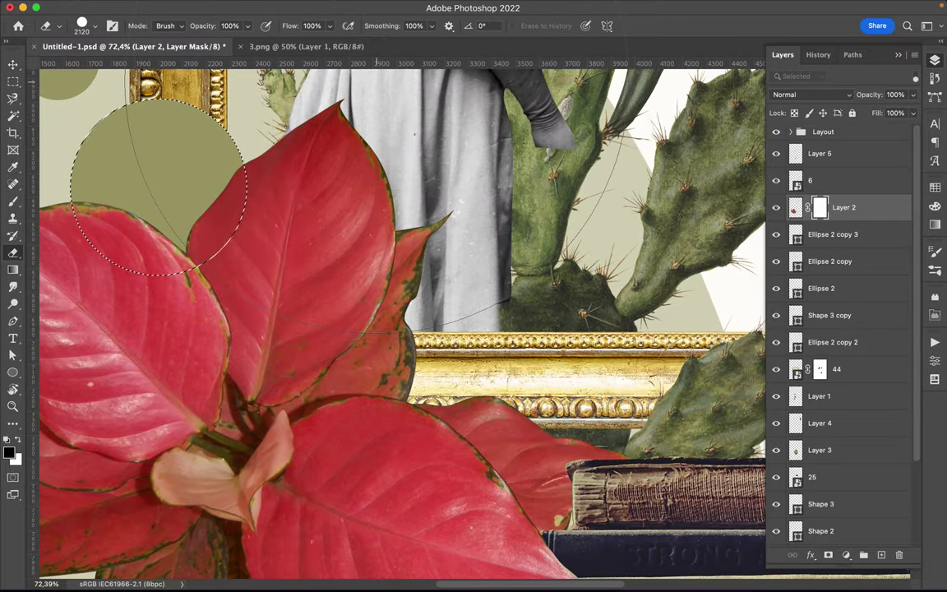
left_click_drag(379, 78, 214, 173)
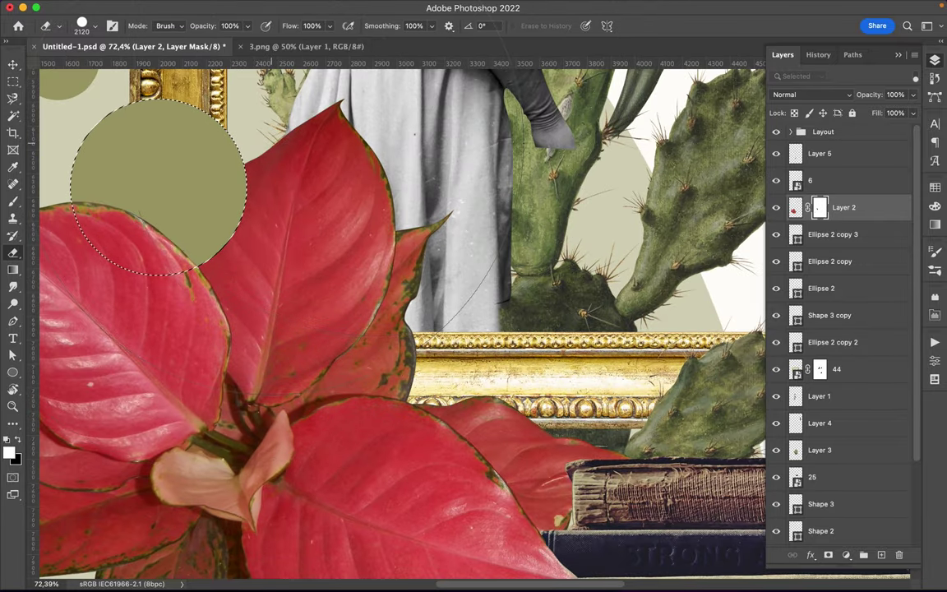
Clear the dot-shaped selection, leaving the olive dot tucked between the leaves.
key("b")
scroll(247, 181, "up", 5)
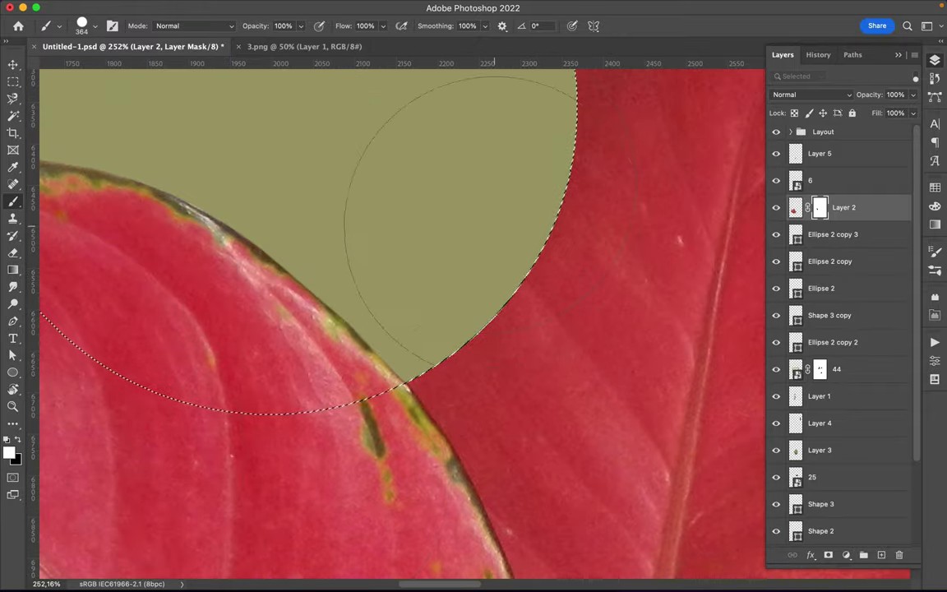
scroll(494, 223, "down", 2)
key("m")
left_click(502, 234)
scroll(502, 234, "down", 8)
scroll(516, 377, "up", 3)
scroll(515, 377, "down", 3)
scroll(515, 377, "down", 3)
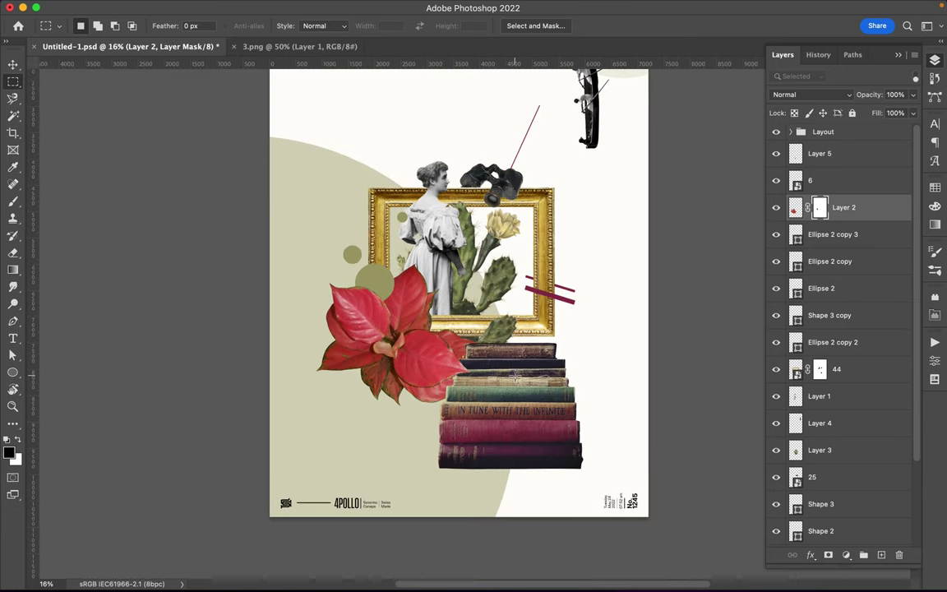
key("v")
scroll(477, 325, "down", 2)
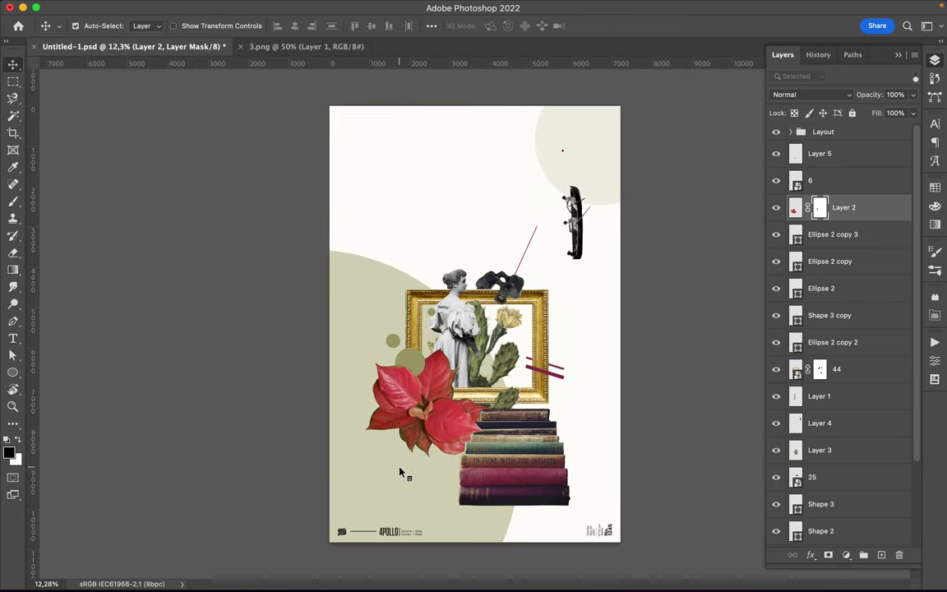
Reposition the large pale circle and draw a new olive circle left of the books.
left_click(409, 508, "ctrl")
left_click_drag(409, 509, 367, 466)
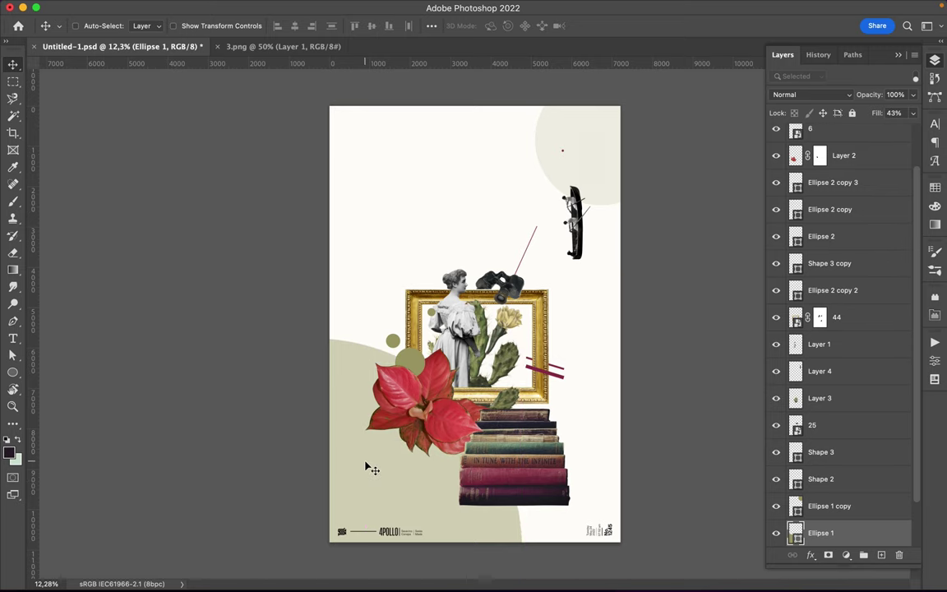
key("u")
left_click_drag(368, 467, 473, 506)
key("v")
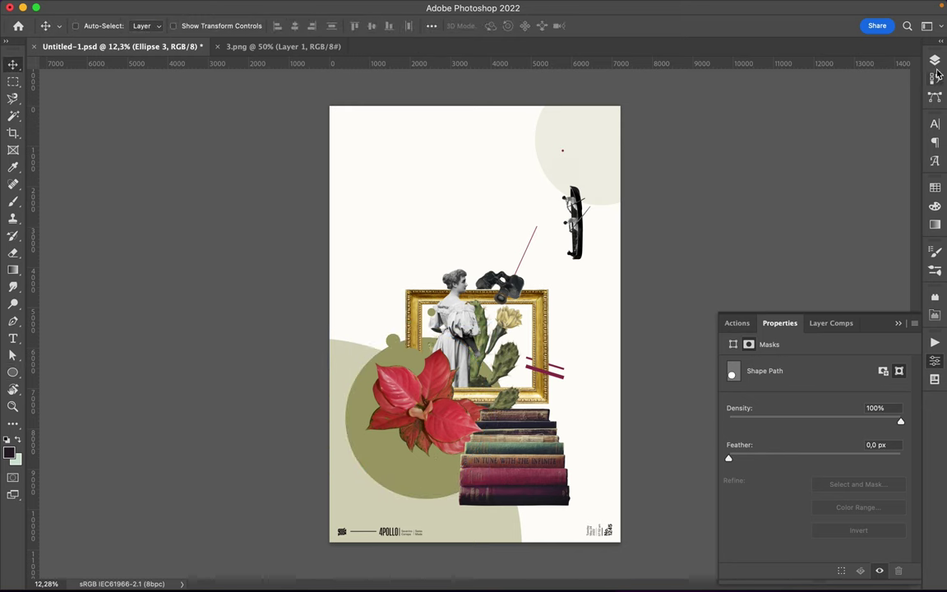
Remove the top-right pale circle and draw another small ellipse in its place.
left_click(935, 60)
left_click_drag(611, 149, 553, 234)
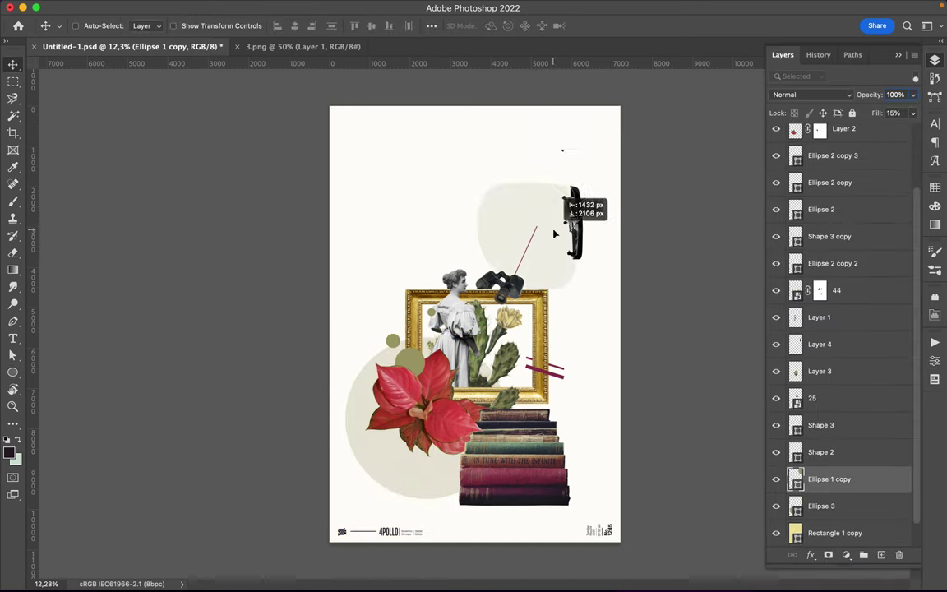
key("Delete")
key("u")
left_click_drag(473, 215, 511, 258)
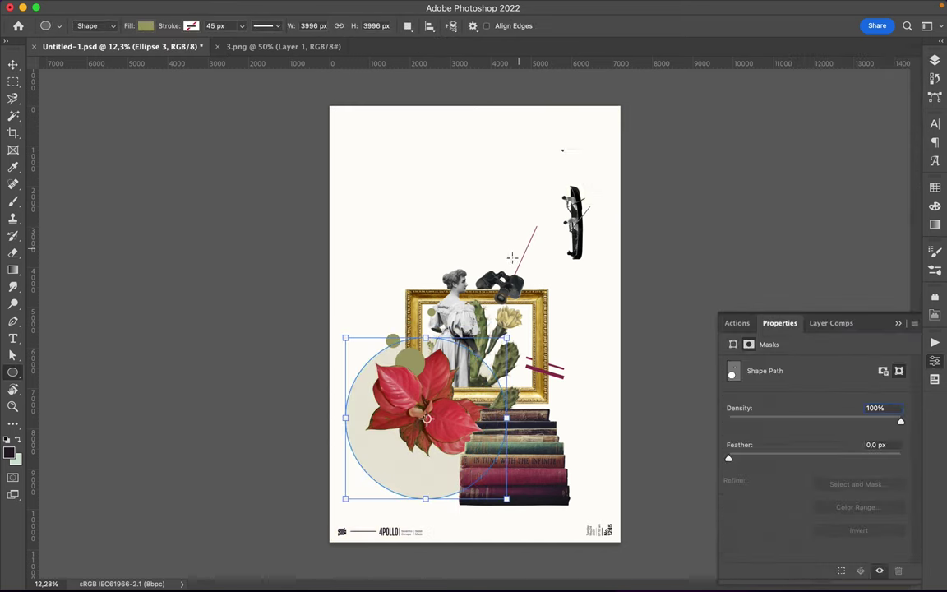
Duplicate the new circle, shrink it to about half size, and place it behind the binoculars.
key("v")
left_click_drag(415, 444, 485, 329)
key("ctrl+t")
left_click_drag(395, 200, 446, 215)
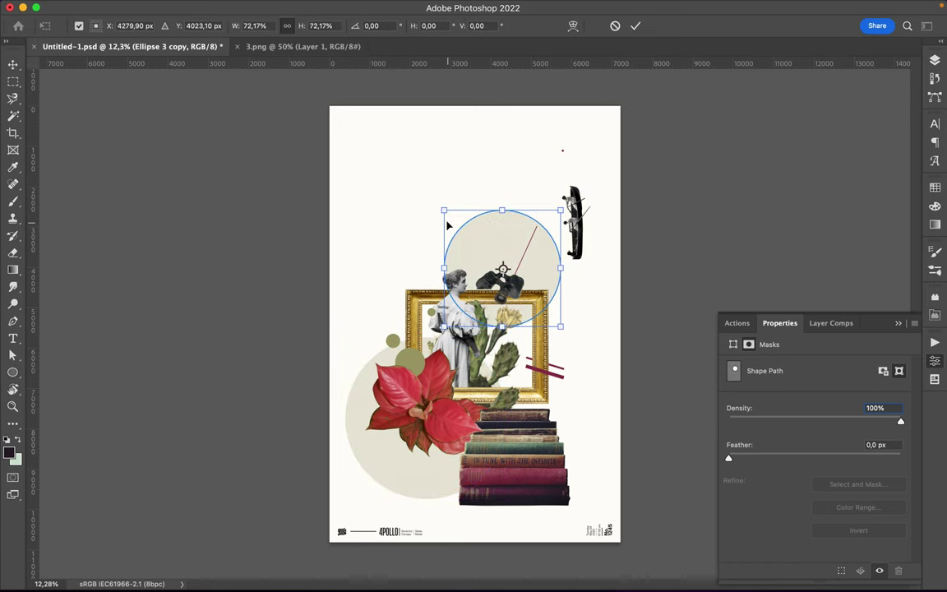
left_click_drag(531, 263, 573, 269)
key("Return")
Enlarge the small olive dot and duplicate the beige circle slightly offset.
left_click(562, 151)
key("ctrl+t")
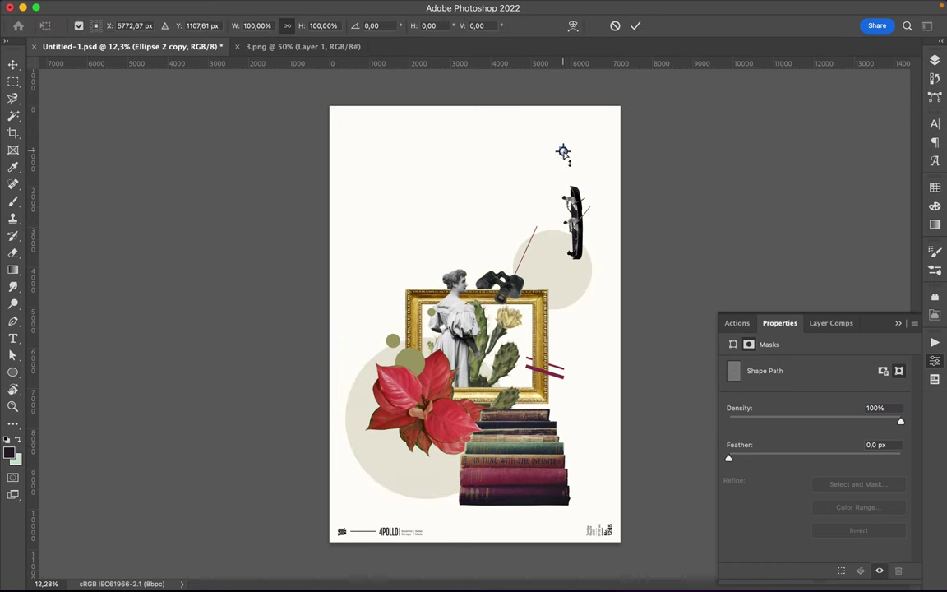
mouse_move(561, 153)
left_mouse_down()
mouse_move(556, 159)
mouse_move(592, 203)
left_mouse_up()
key("Return")
left_click_drag(566, 276, 579, 282)
Lower the background rectangle's Fill to fade its tint.
key("a")
left_click(519, 270)
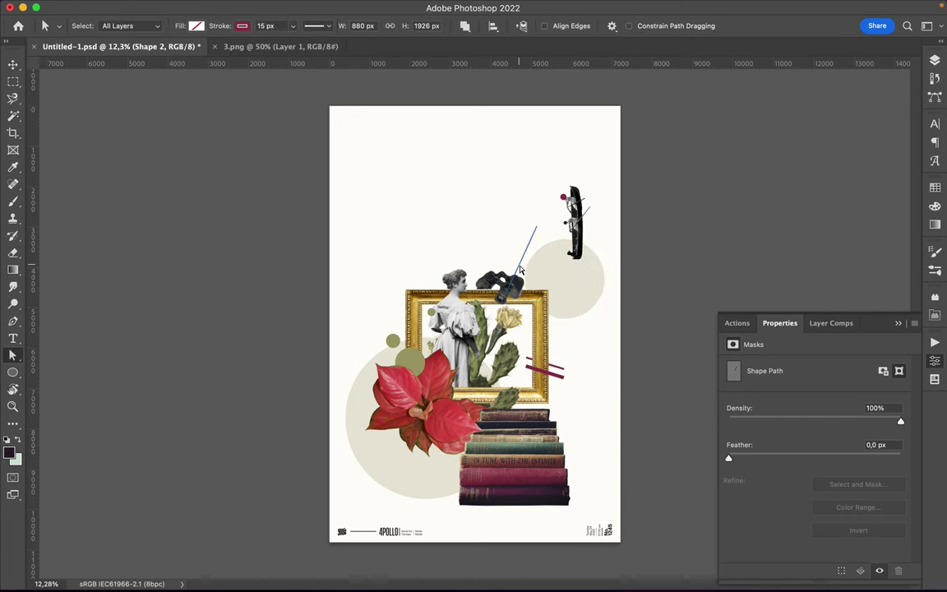
left_click(492, 226)
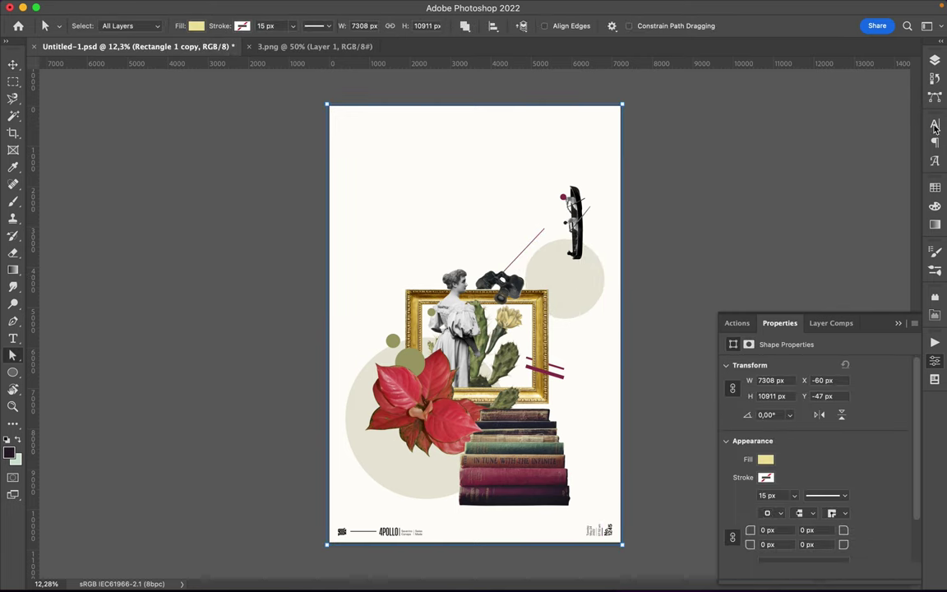
key("F7")
left_click(912, 112)
left_click_drag(883, 130, 861, 132)
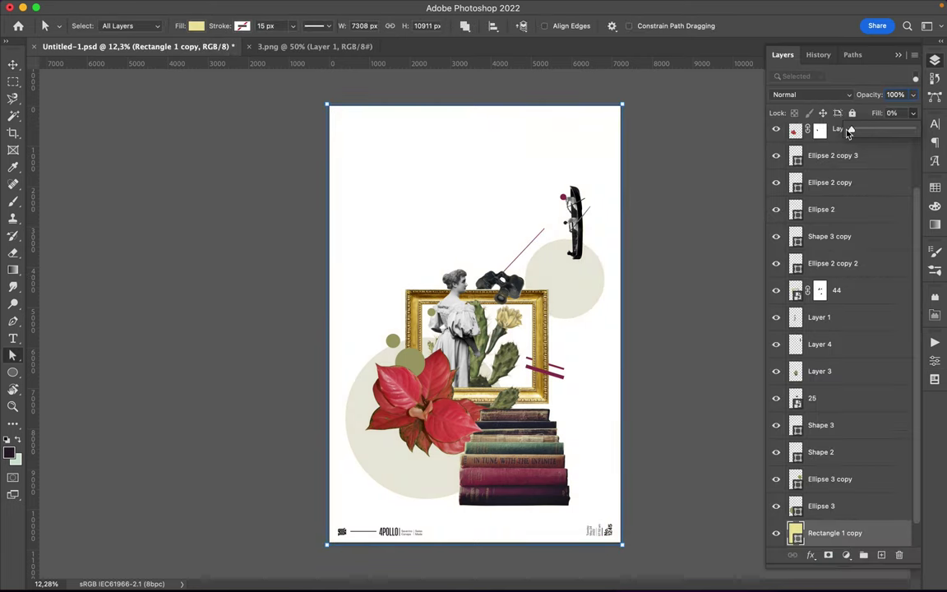
Duplicate the larger olive circle layer.
key("v")
scroll(665, 267, "up", 5, "alt")
left_click_drag(331, 323, 333, 288, "alt")
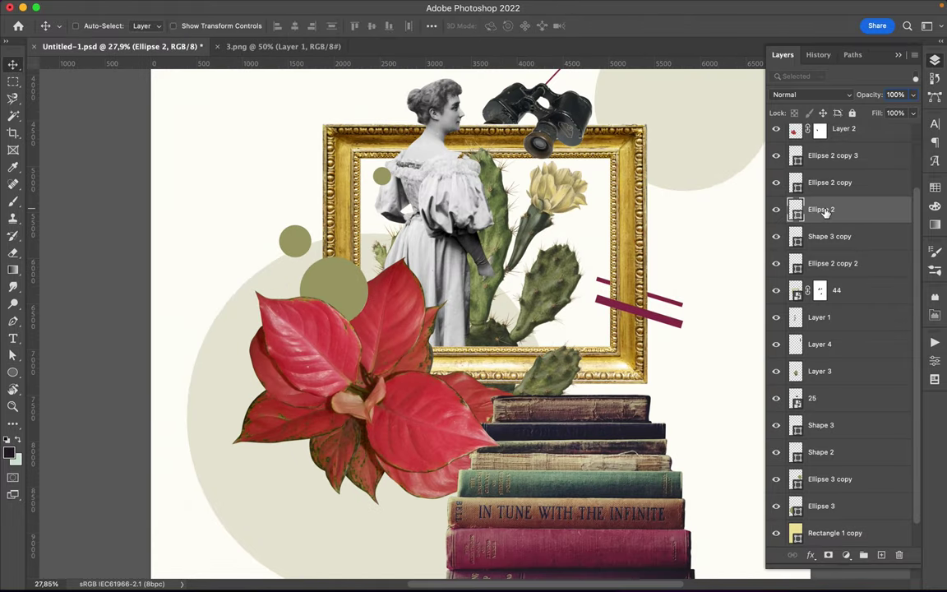
Apply Add Noise at 77.73% to the larger olive circle as a smart filter.
left_click(317, 7)
mouse_move(313, 212)
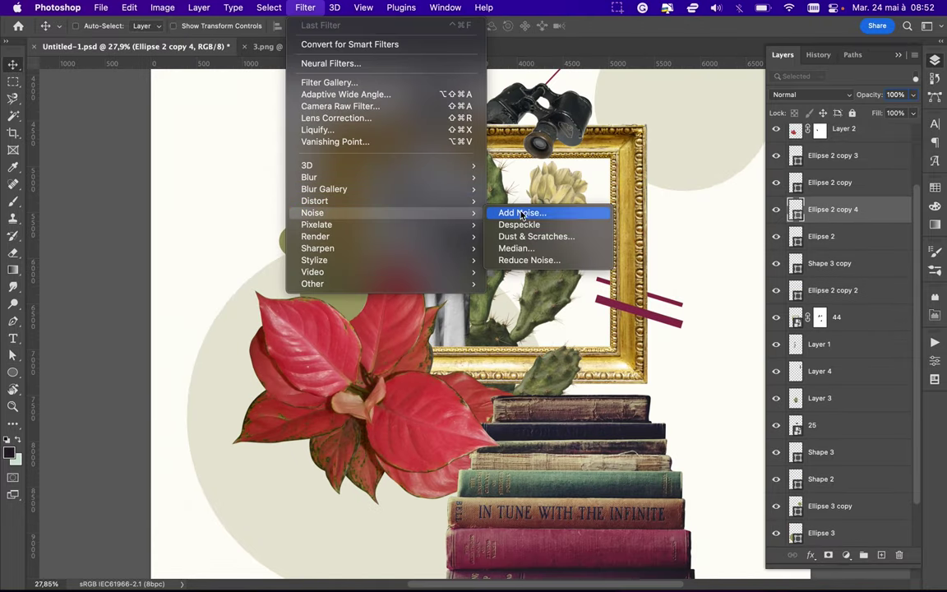
left_click(522, 213)
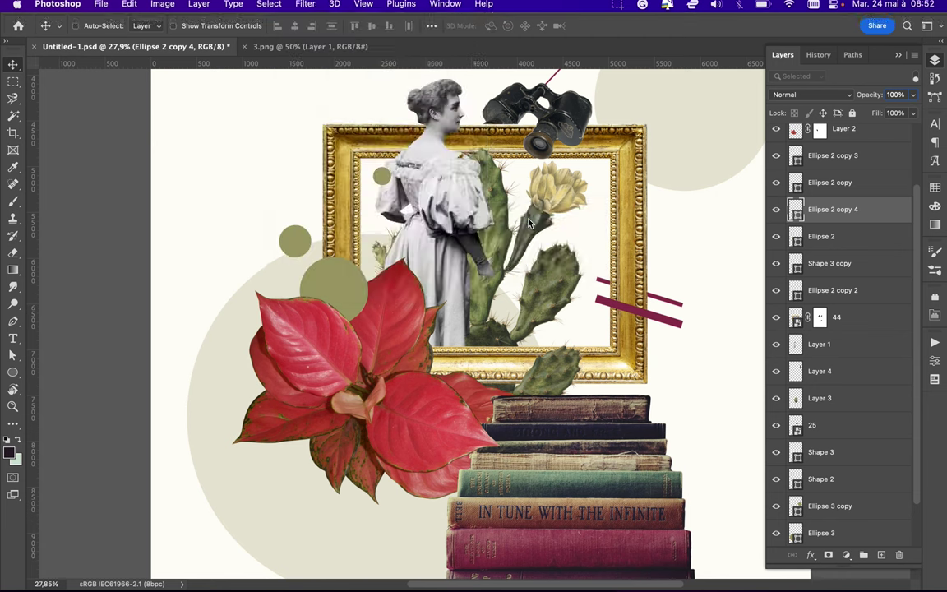
left_click(514, 226)
left_click_drag(22, 222, 35, 213)
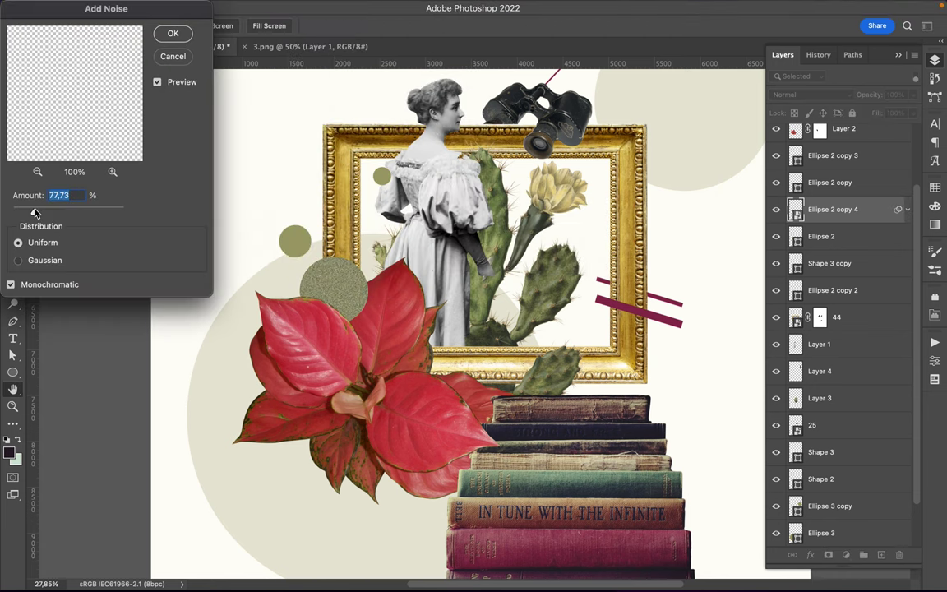
left_click(174, 34)
Set the noisy circle to Overlay blending with 8% Fill.
left_click(810, 94)
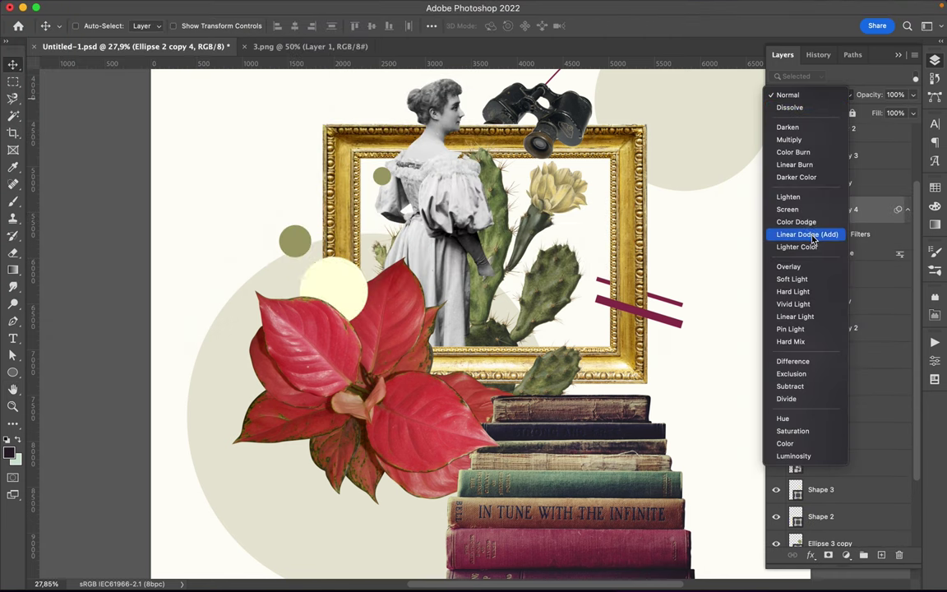
left_click(789, 264)
left_click_drag(914, 112, 856, 131)
scroll(493, 207, "up", 5)
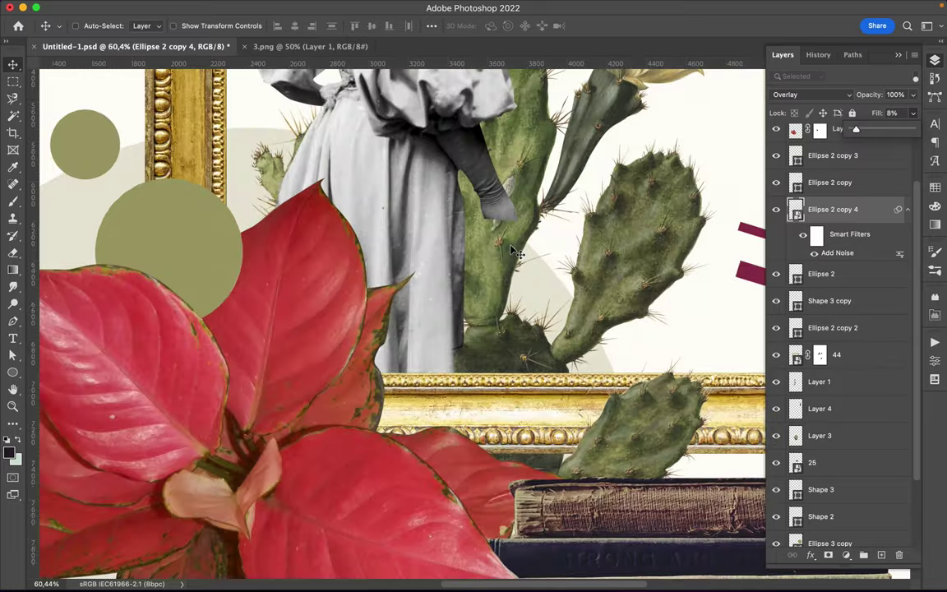
scroll(380, 263, "down", 5)
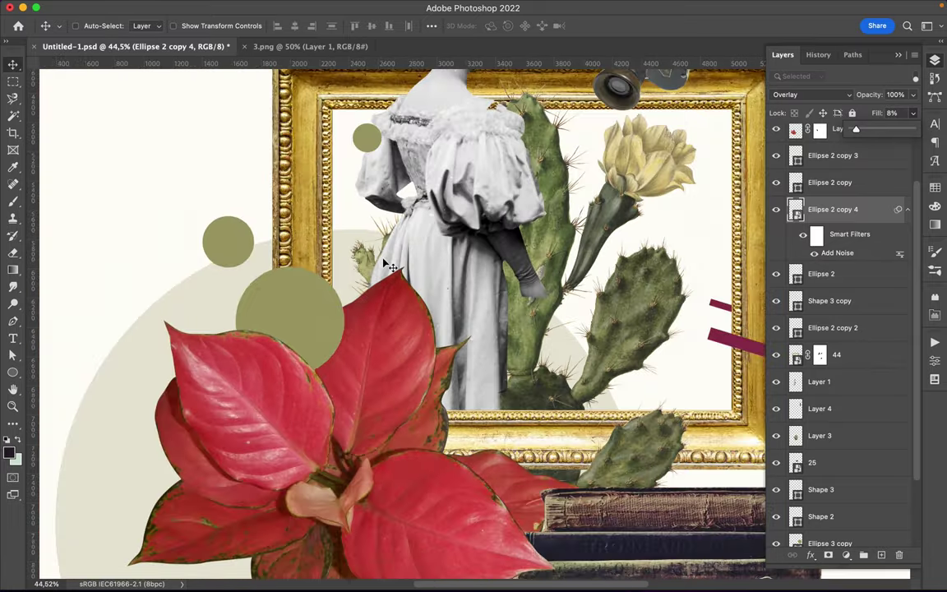
scroll(386, 265, "down", 5)
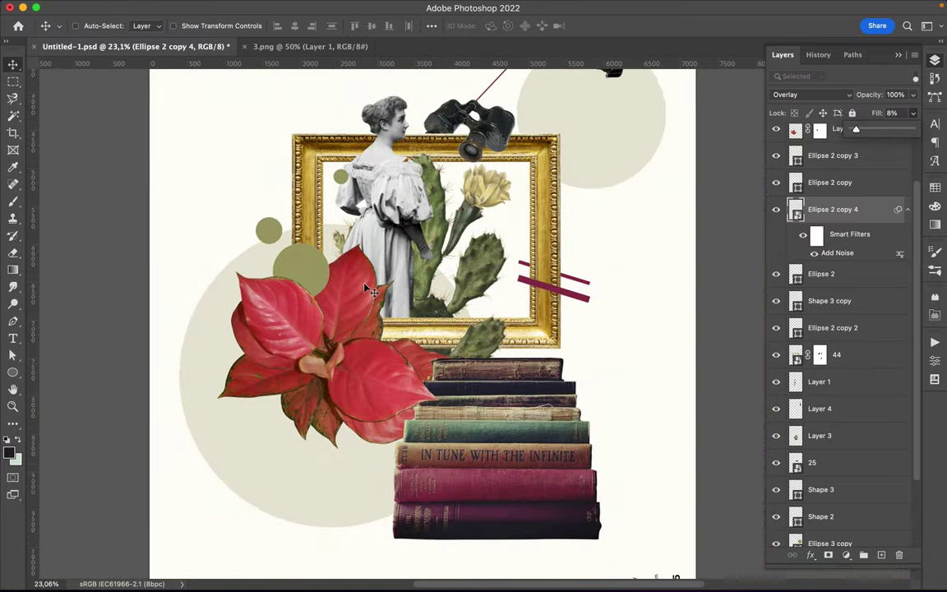
Duplicate the magenta stripe, rotate it, give it a 185 px stroke, and lay it across the flower.
left_click_drag(526, 273, 256, 466)
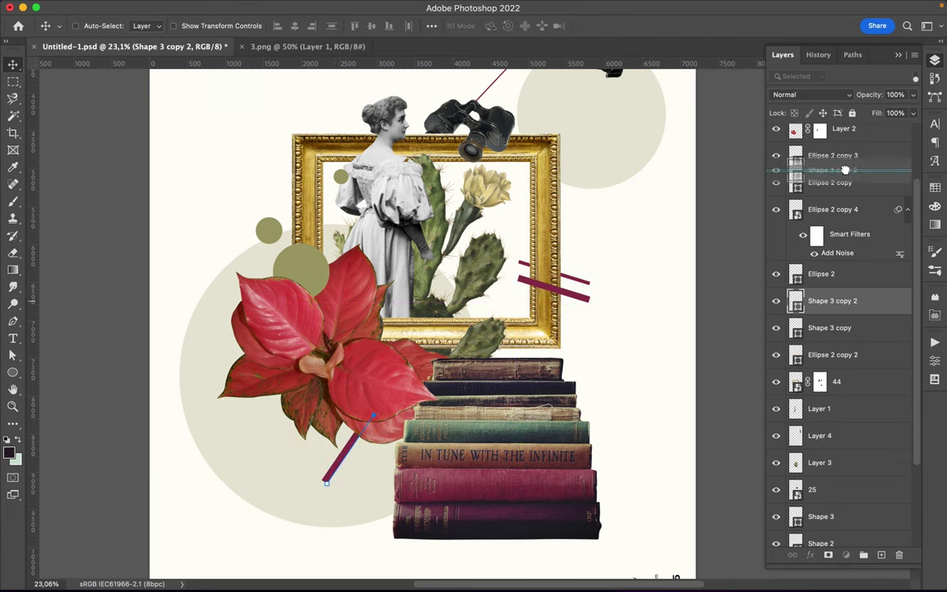
left_click_drag(832, 300, 832, 136)
left_click_drag(296, 475, 343, 421)
type("185")
key("Return")
left_click_drag(310, 441, 313, 439)
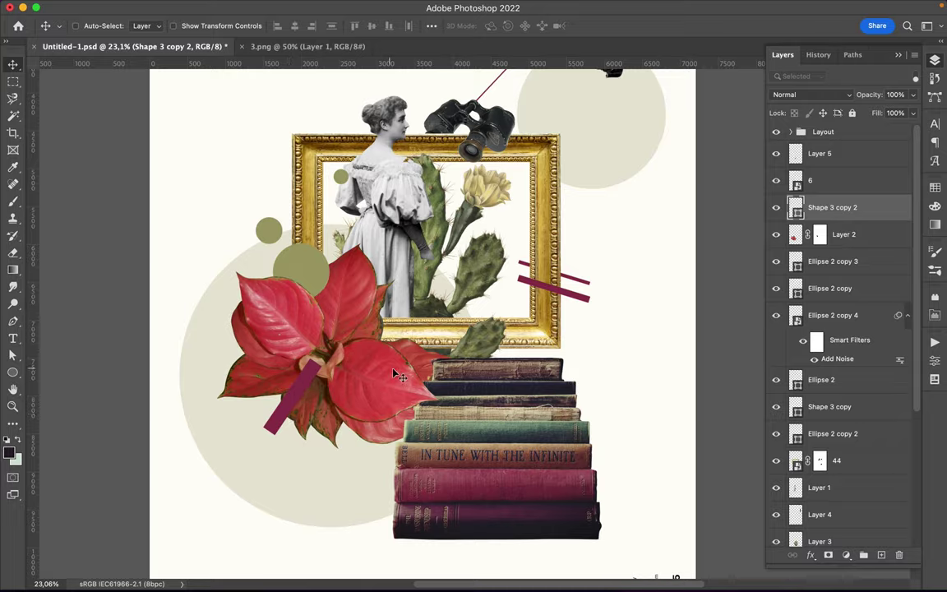
scroll(352, 331, "down", 3)
Sample a dark grey from the poster for the bar.
key("a")
key("i")
left_click(380, 336)
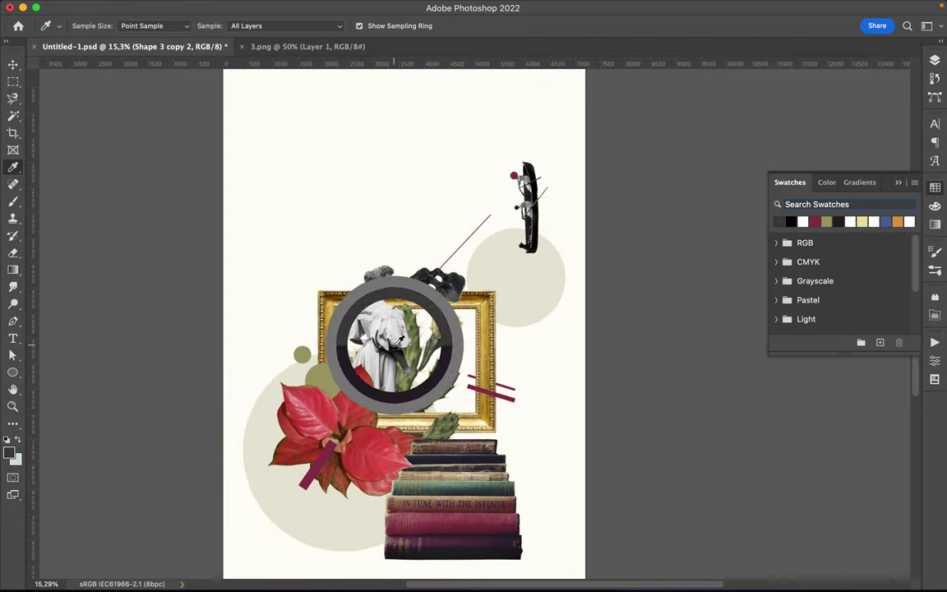
Nudge the grey bar up and draw a tall light-coloured rectangle beside the frame.
key("v")
left_click_drag(318, 475, 319, 470)
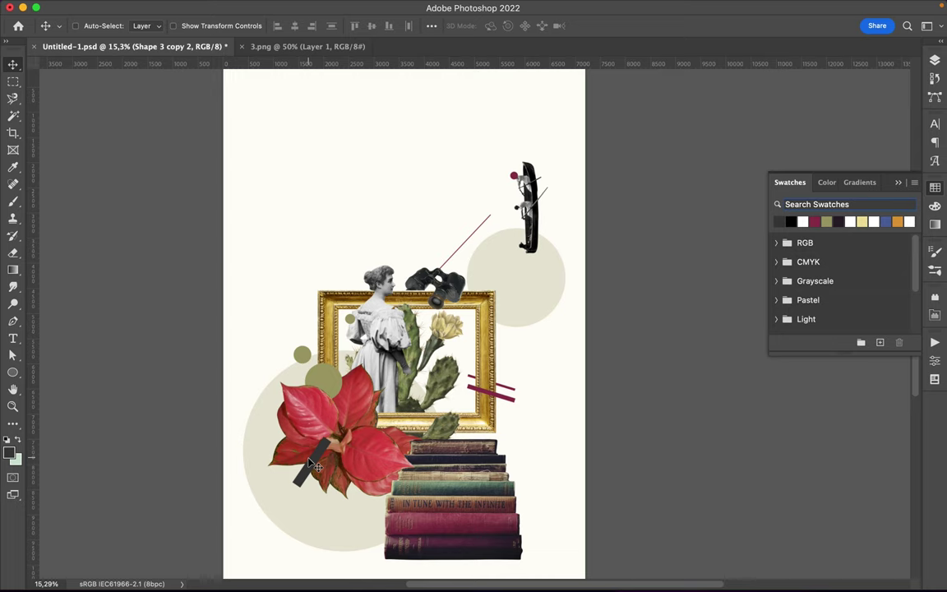
key("i")
left_click(377, 295)
key("u")
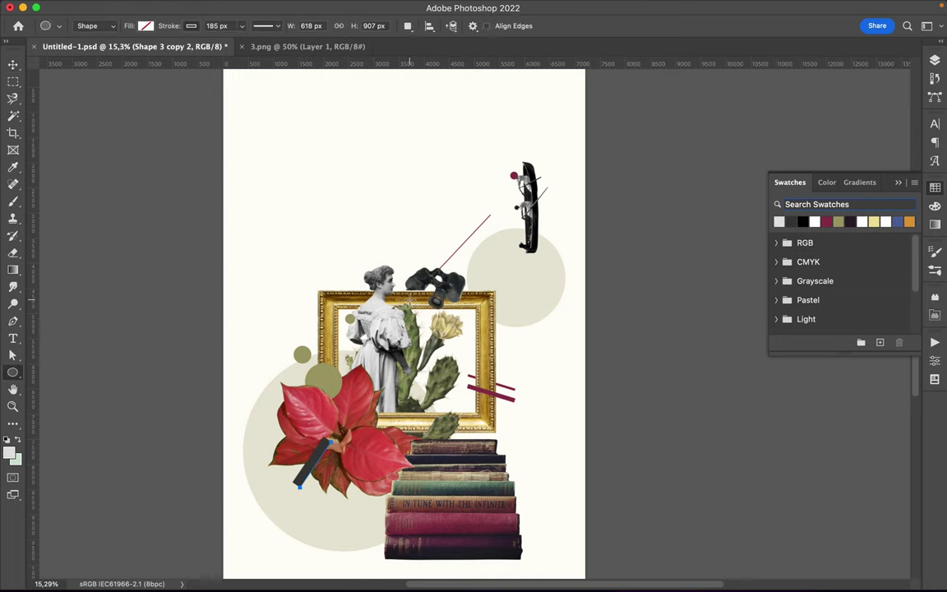
left_click_drag(473, 347, 530, 459)
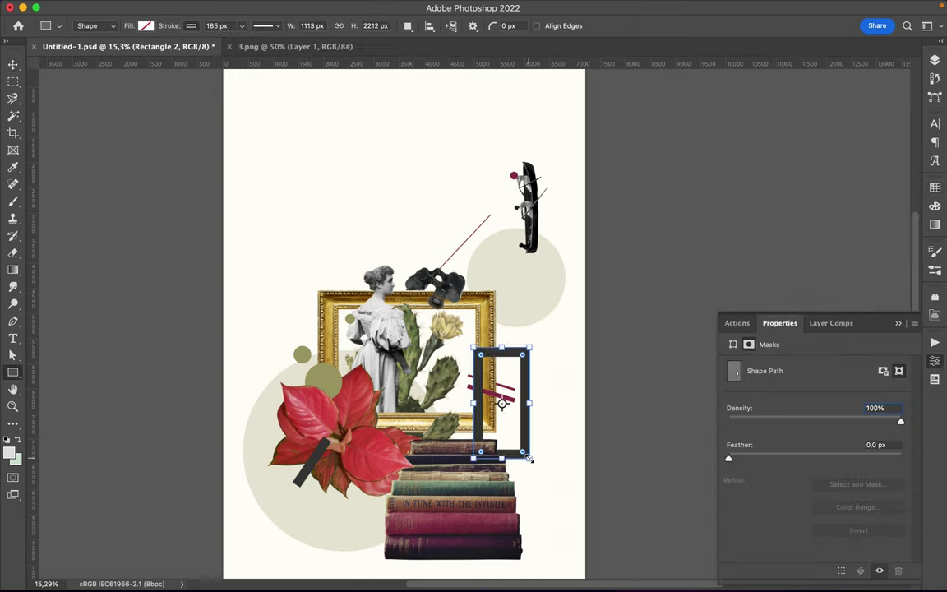
Remove the rectangle's outline and move it behind the gold frame's right edge.
key("a")
left_click(242, 25)
left_click(114, 97)
key("v")
left_click(934, 60)
left_click_drag(826, 205, 826, 493)
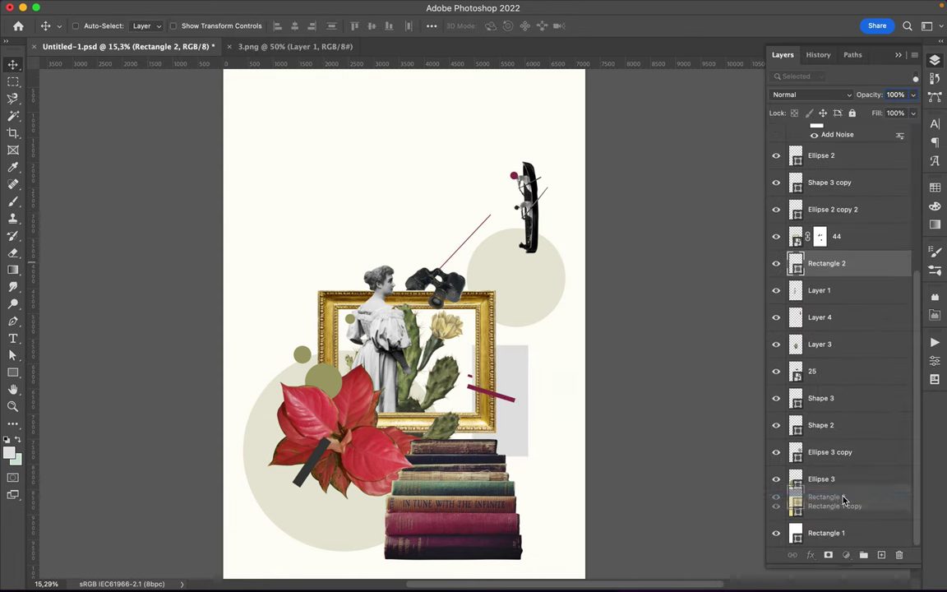
Give the bar across the flower a maroon outline colour.
key("a")
left_click(311, 460)
left_click(196, 25)
left_click(207, 96)
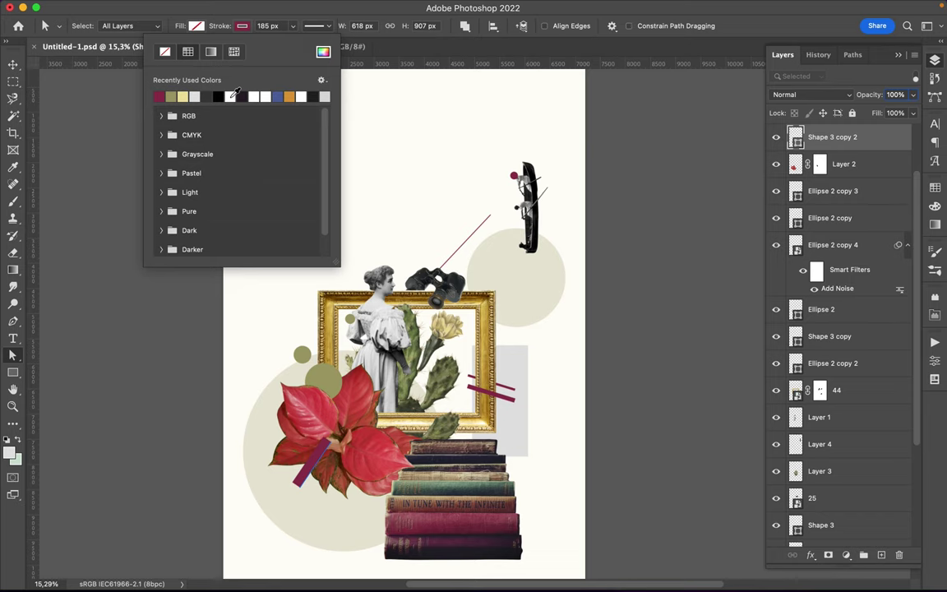
Copy a corner of the gold frame onto its own layer and shrink it.
key("v")
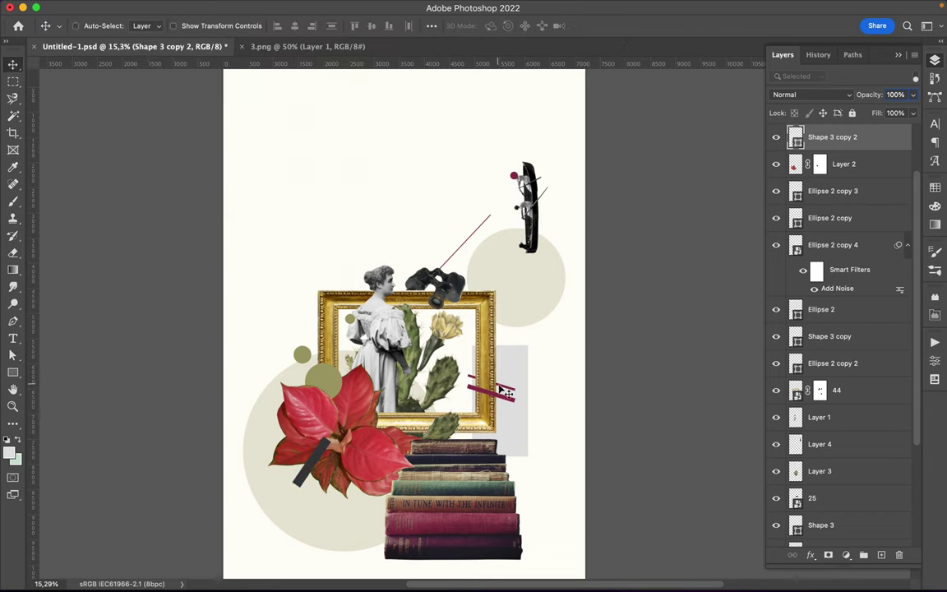
left_click(515, 372)
left_click(496, 355)
key("m")
left_click_drag(448, 268, 516, 326)
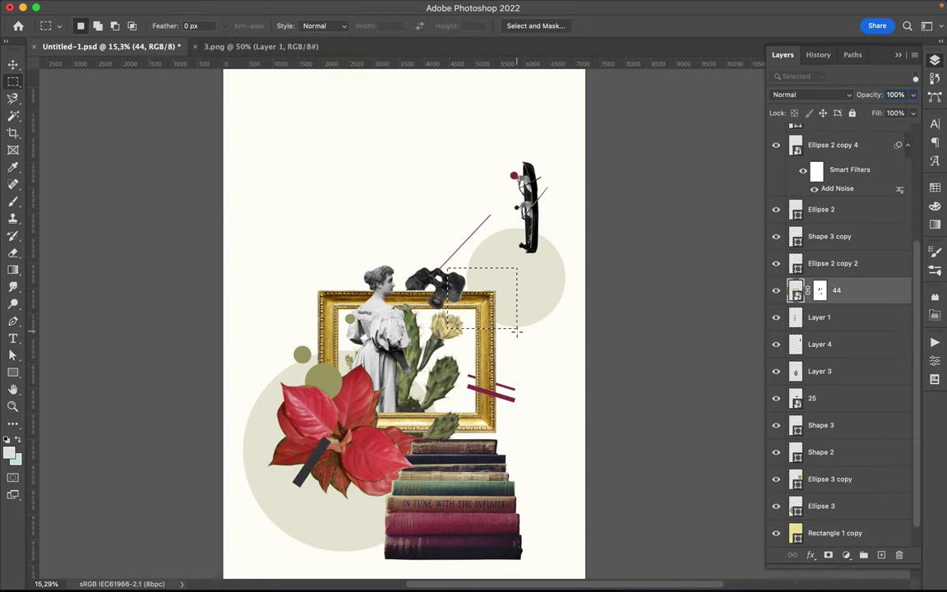
key("ctrl+j")
key("v")
key("ctrl+t")
mouse_move(448, 326)
left_mouse_down()
mouse_move(490, 284)
mouse_move(505, 283)
left_mouse_up()
key("Return")
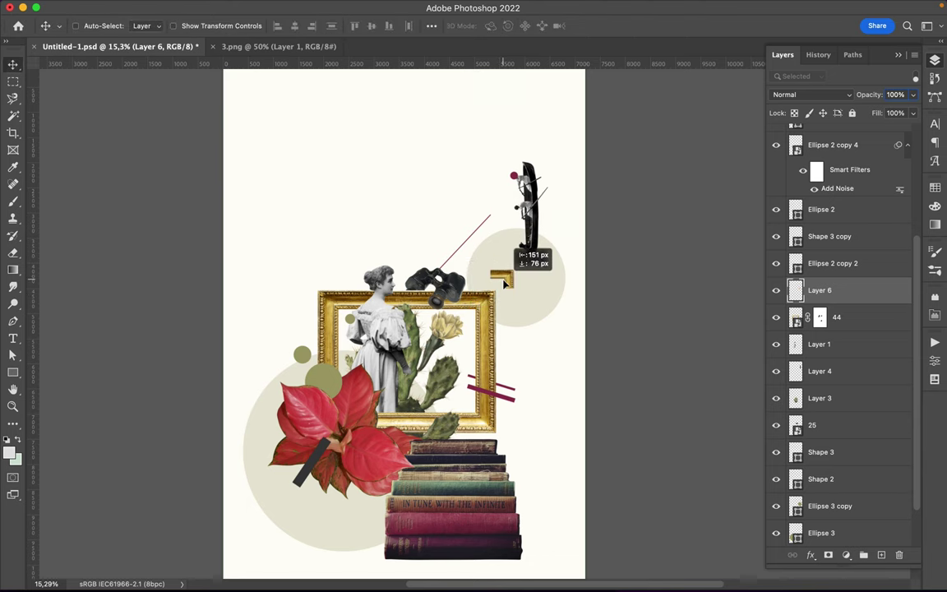
key("t")
left_click(388, 235)
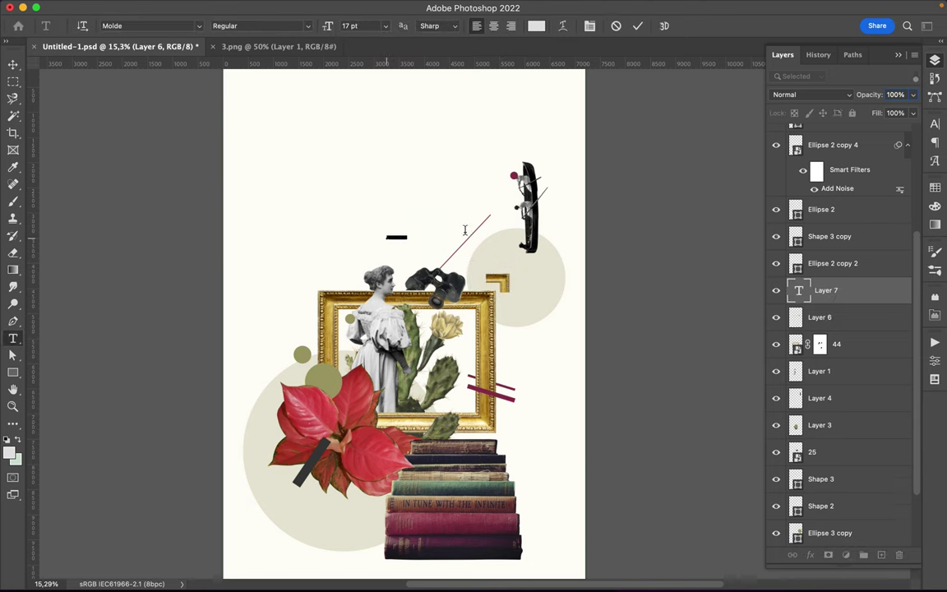
Type a letter I, stretch it into a tall bar, and make it black.
type("I")
key("ctrl+t")
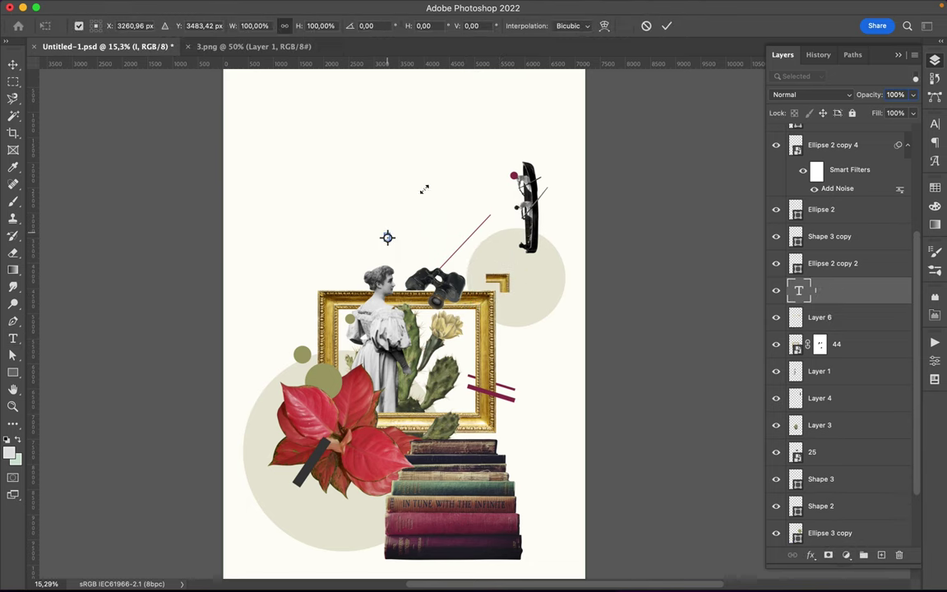
left_click_drag(424, 189, 414, 237)
key("Return")
key("t")
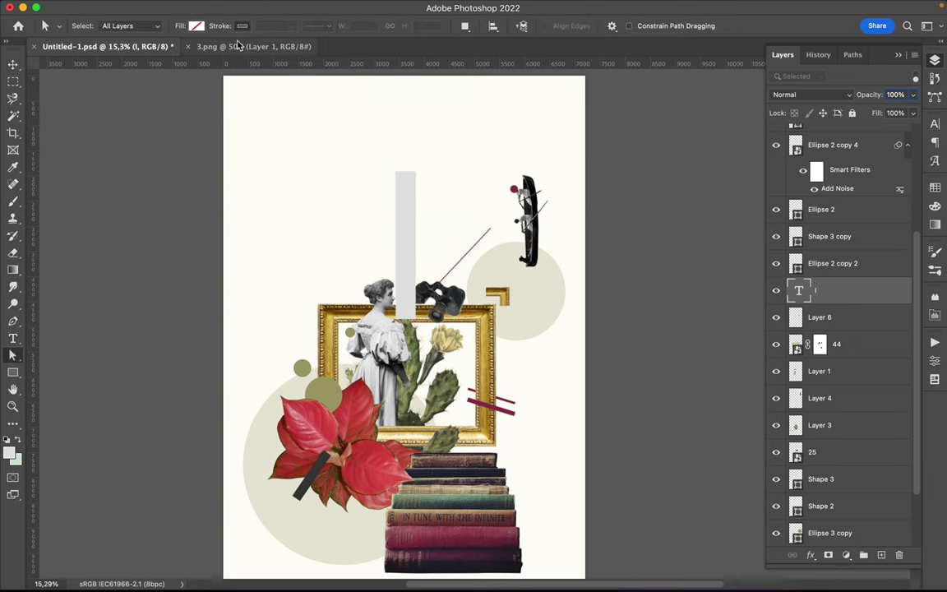
left_click(935, 187)
key("d")
key("v")
Browse the Character panel font list and apply Argesta Headline to the letter.
left_click(934, 124)
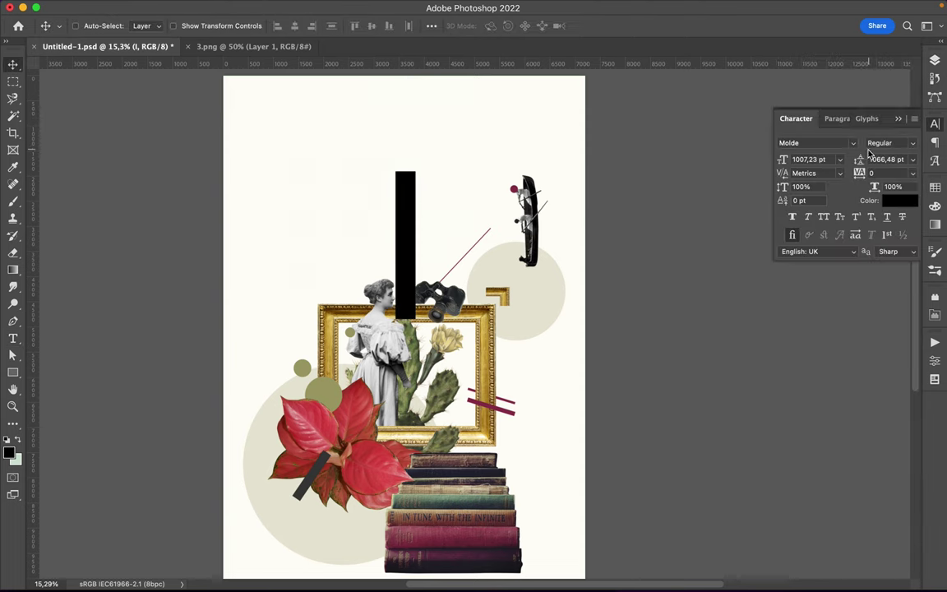
left_click(809, 143)
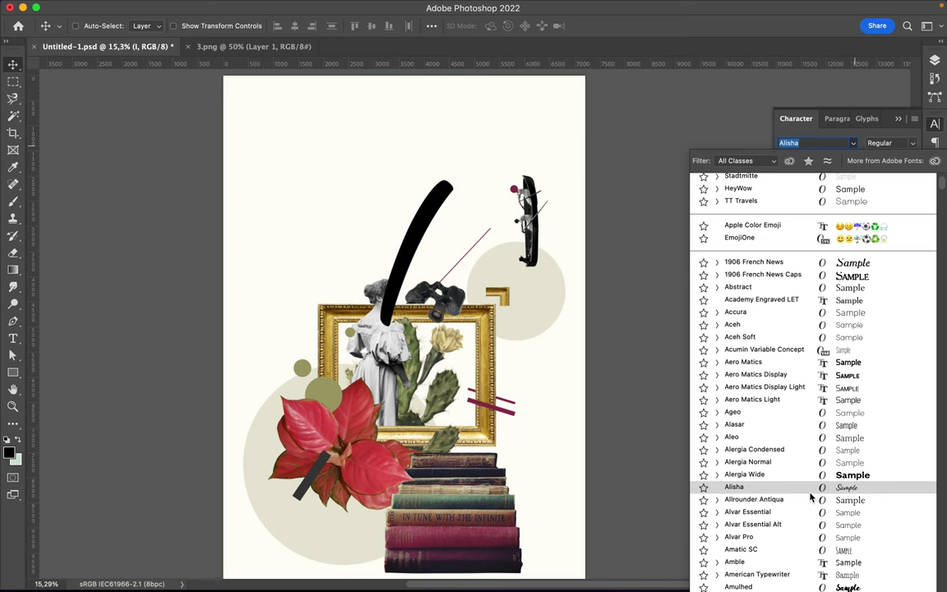
scroll(810, 493, "down", 2)
scroll(810, 497, "down", 1)
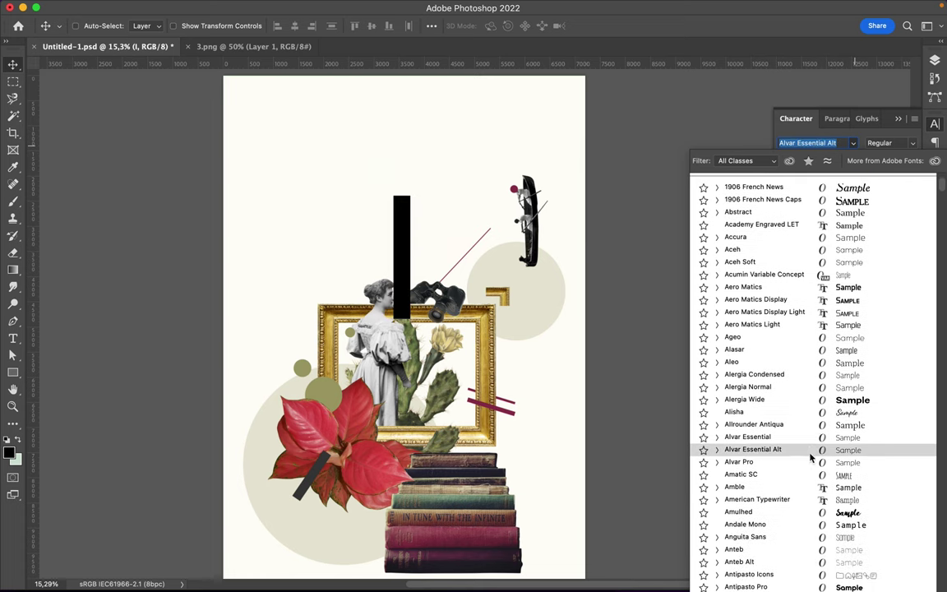
scroll(804, 535, "down", 2)
scroll(798, 518, "down", 2)
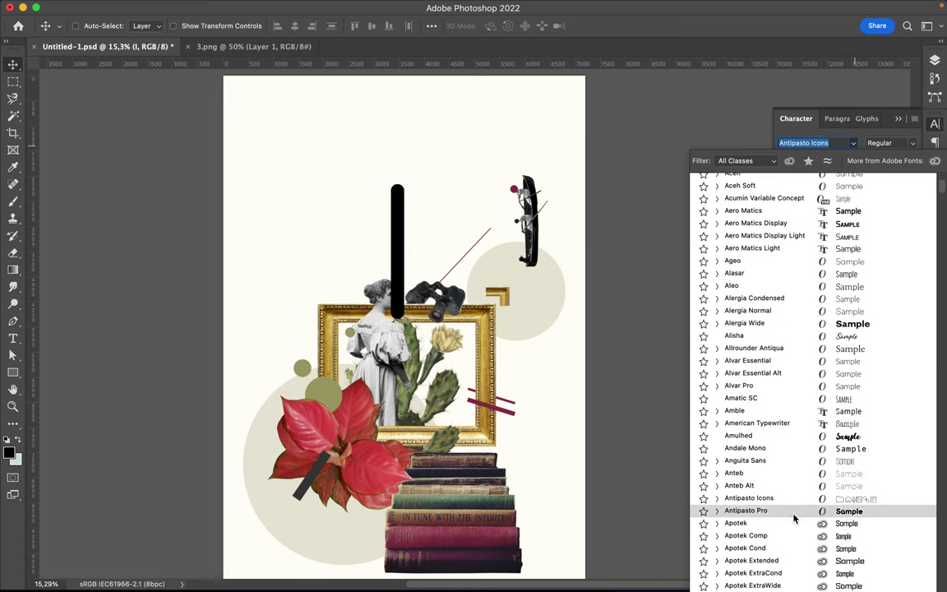
scroll(789, 494, "down", 3)
scroll(779, 502, "down", 3)
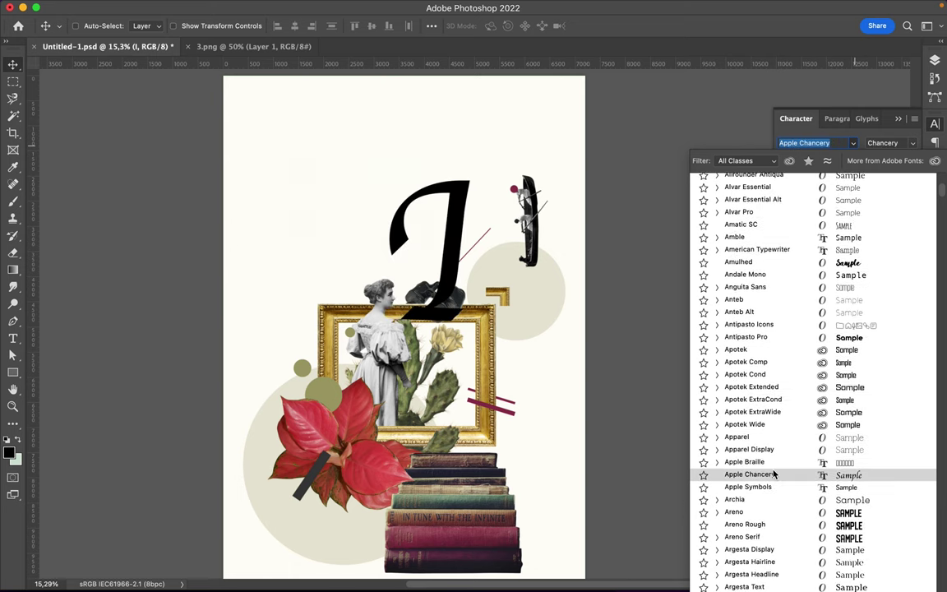
scroll(773, 472, "down", 5)
scroll(776, 394, "down", 1)
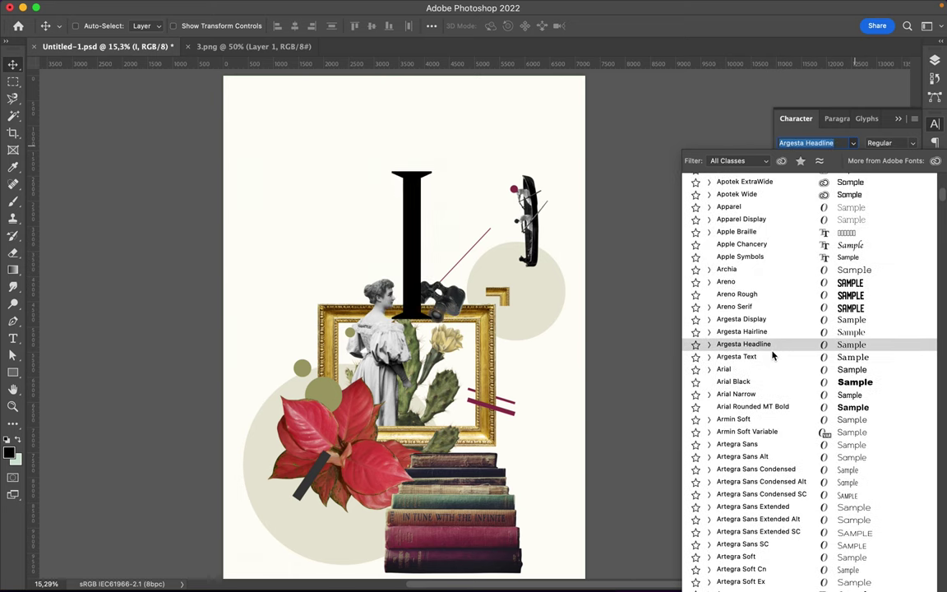
left_click(744, 344)
Switch the letter's font to Beauty Athena.
left_click(852, 143)
scroll(835, 345, "down", 15)
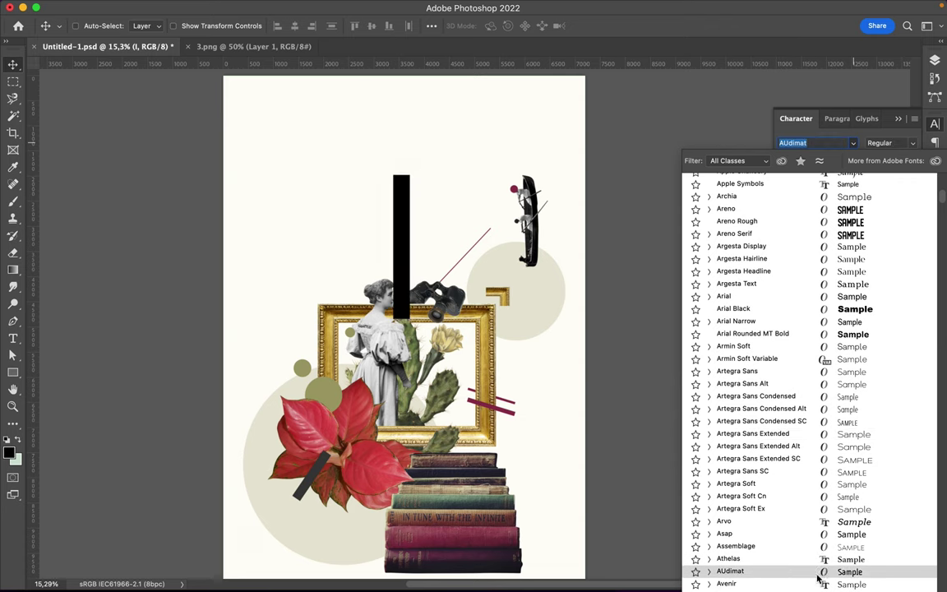
scroll(818, 558, "down", 7)
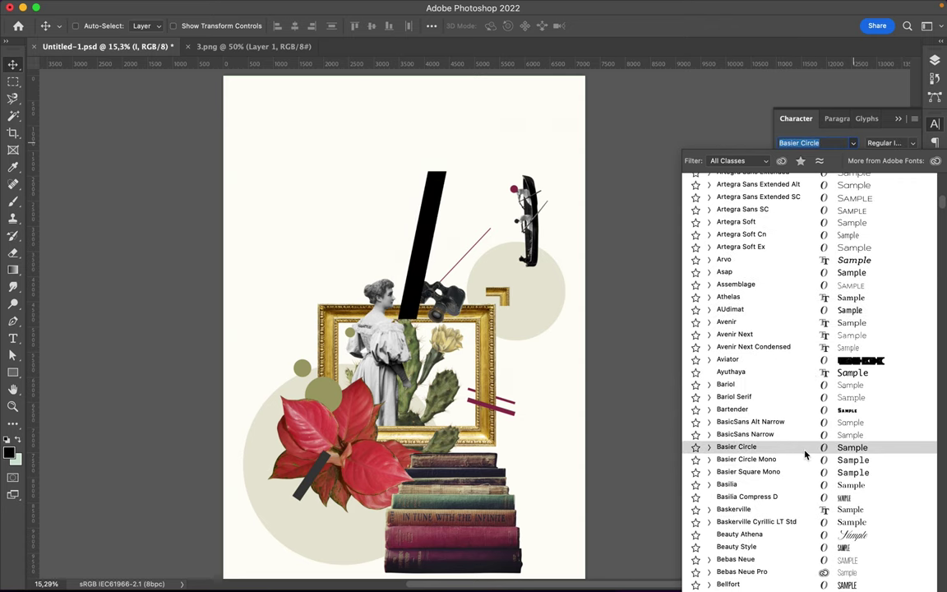
left_click(795, 535)
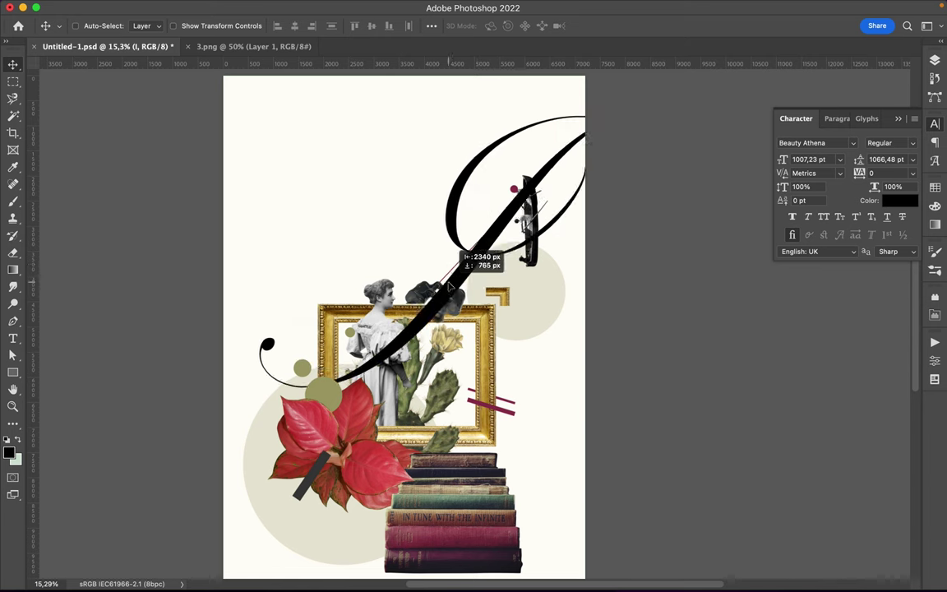
Scale the script letter down proportionally and move it lower-left into place.
left_click_drag(526, 345, 485, 255)
key("ctrl+t")
left_click_drag(521, 441, 469, 388)
mouse_move(342, 247)
left_mouse_down()
mouse_move(396, 291)
mouse_move(412, 269)
left_mouse_up()
key("Return")
left_click(935, 60)
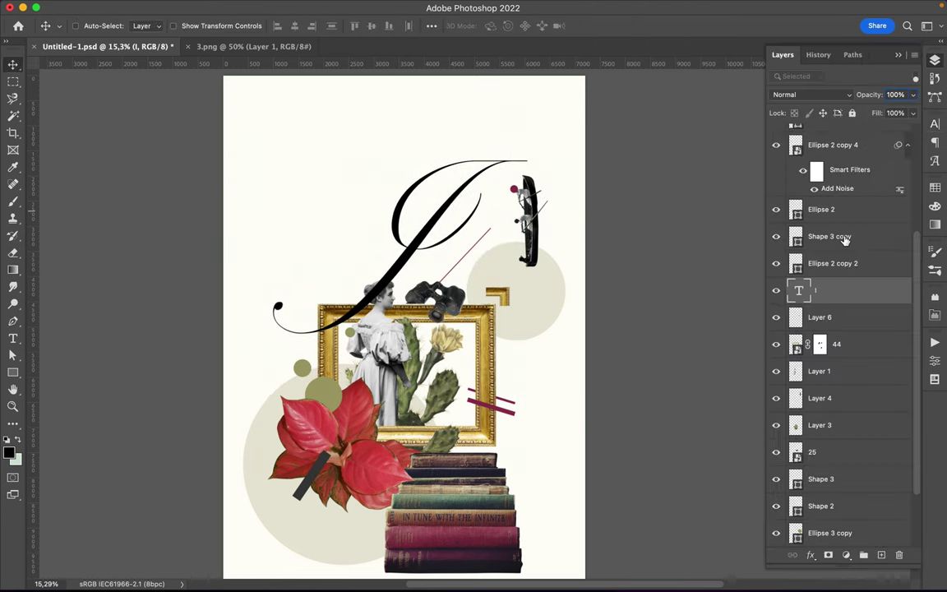
left_click_drag(450, 244, 422, 247)
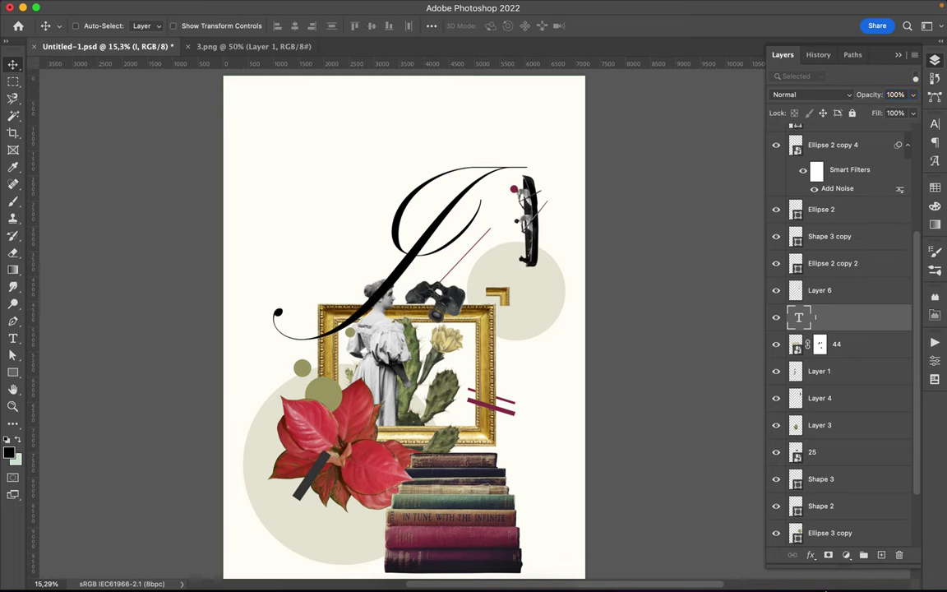
Add a layer mask and brush out the letter's stroke over the woman.
left_click(827, 555)
key("b")
left_click_drag(395, 345, 326, 282)
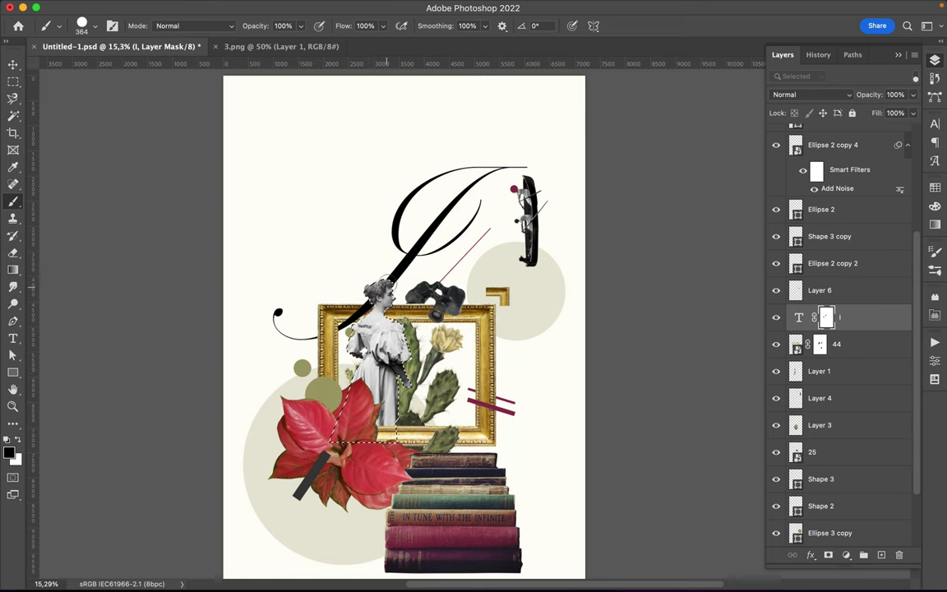
key("ctrl+d")
key("v")
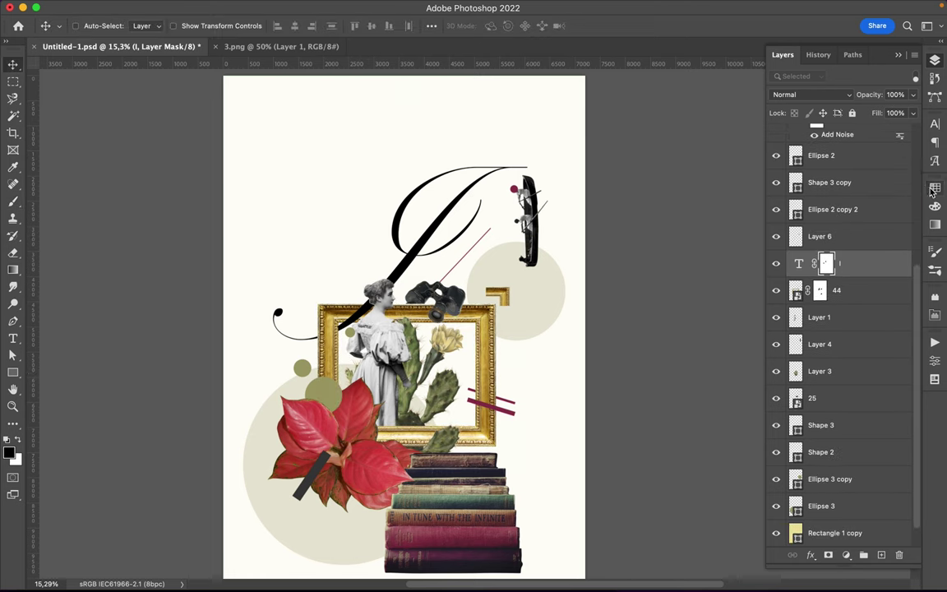
left_click(934, 191)
Try dark grey on the letter, then sample a tan from the books and fill it.
left_click(791, 220)
key("i")
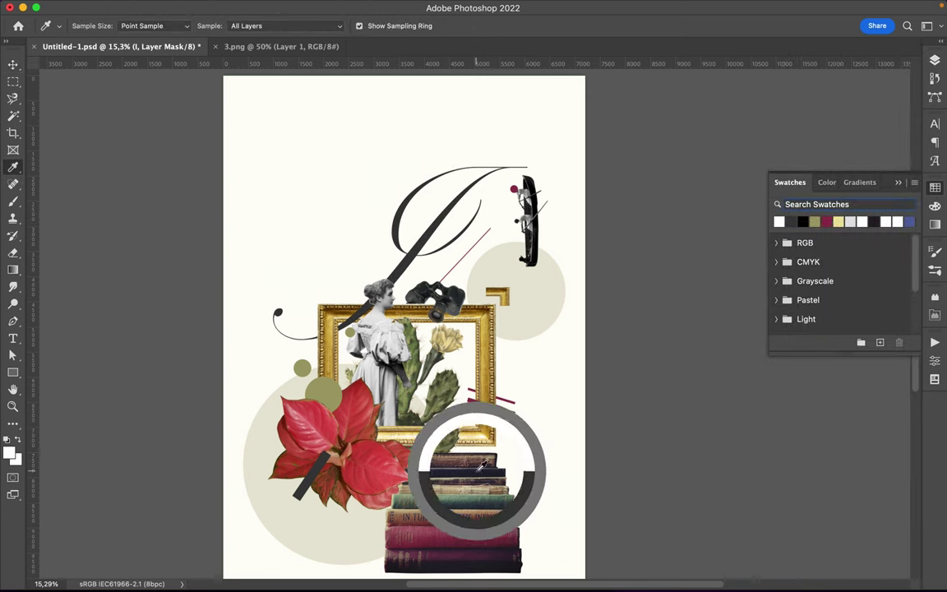
key("F7")
mouse_move(484, 488)
left_mouse_down()
mouse_move(470, 454)
mouse_move(460, 453)
left_mouse_up()
key("i")
left_click(485, 440)
left_click(836, 289)
left_click(819, 316)
key("F7")
key("v")
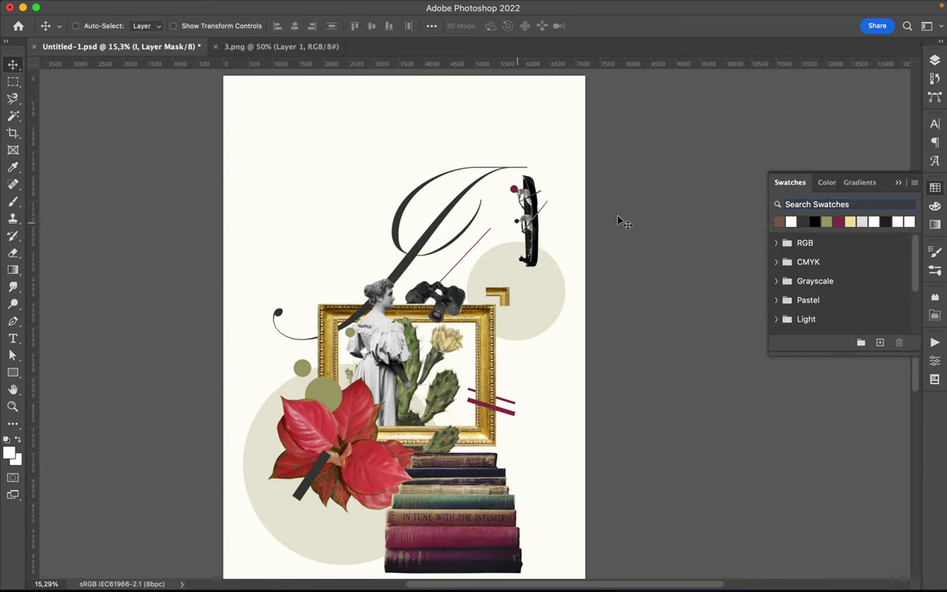
left_click(779, 222)
Try maroon, pale grey and dark, then save a sampled book colour as a swatch.
left_click(825, 222)
left_click(839, 222)
left_click(860, 222)
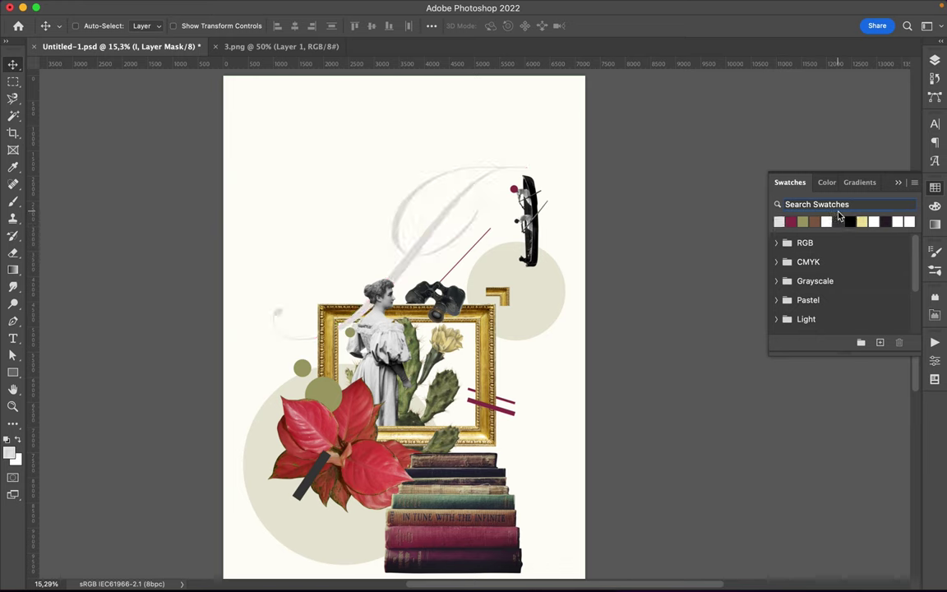
left_click(837, 222)
key("i")
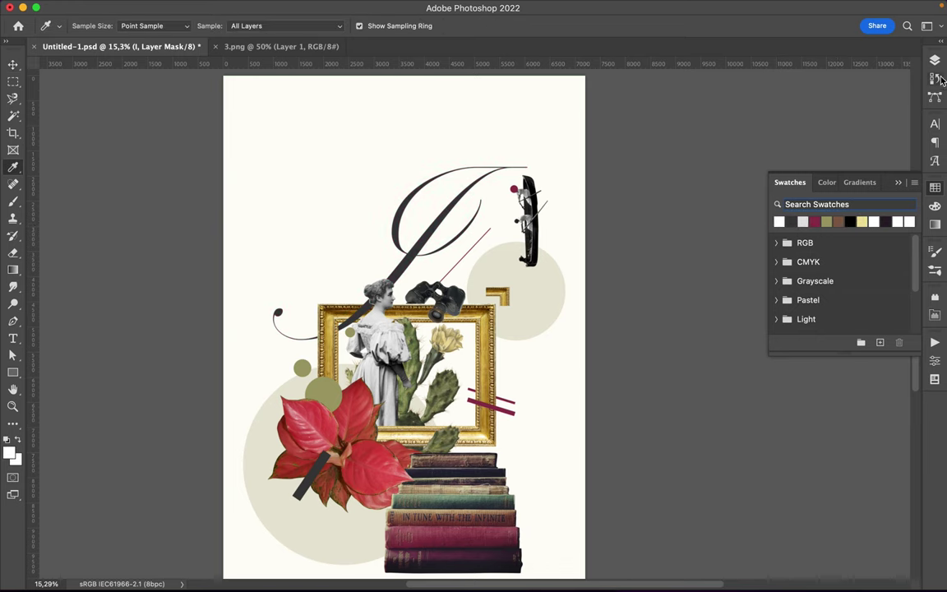
key("F7")
left_click_drag(483, 517, 486, 494)
key("a")
left_click(935, 123)
left_click(935, 188)
key("v")
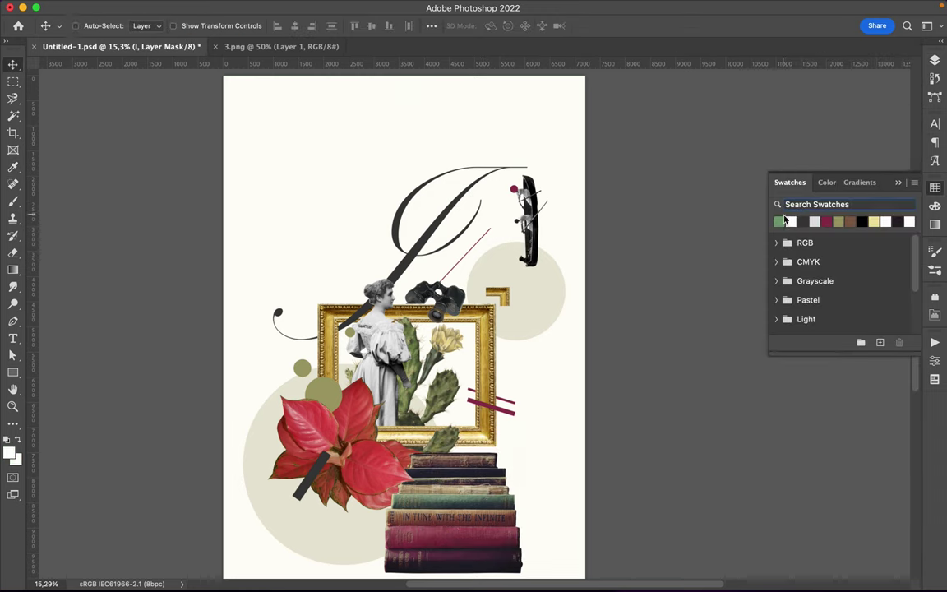
left_click(780, 221)
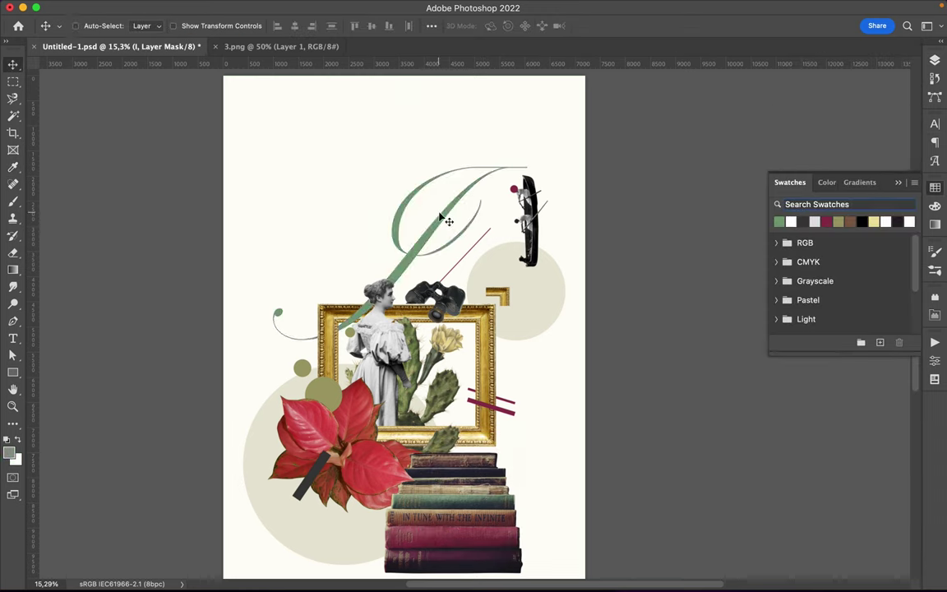
Sample a beige from the books, add it as a swatch, and colour the letter beige.
left_click(935, 63)
left_click(845, 208)
key("i")
left_click_drag(465, 465, 465, 465)
key("a")
left_click(934, 188)
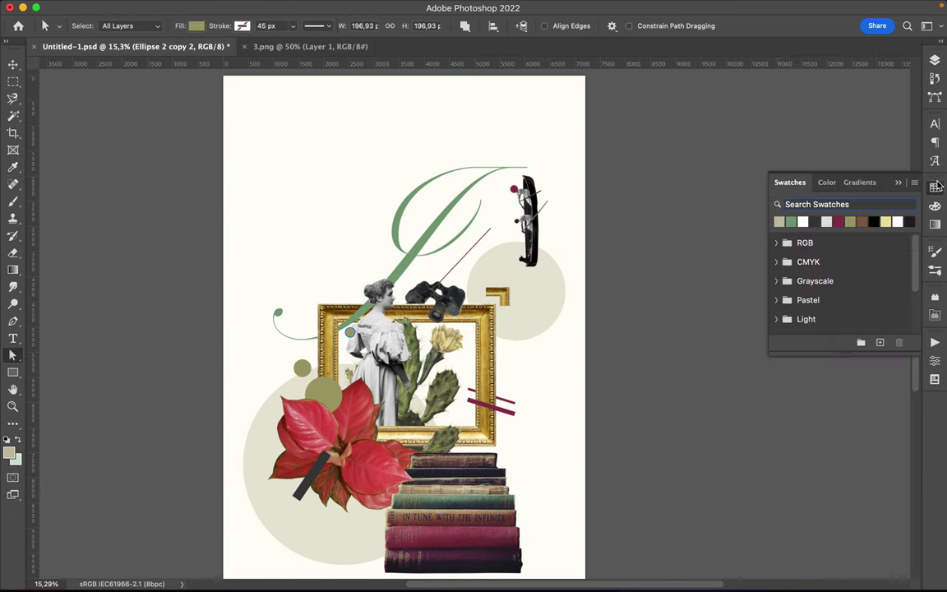
key("v")
left_click(781, 221)
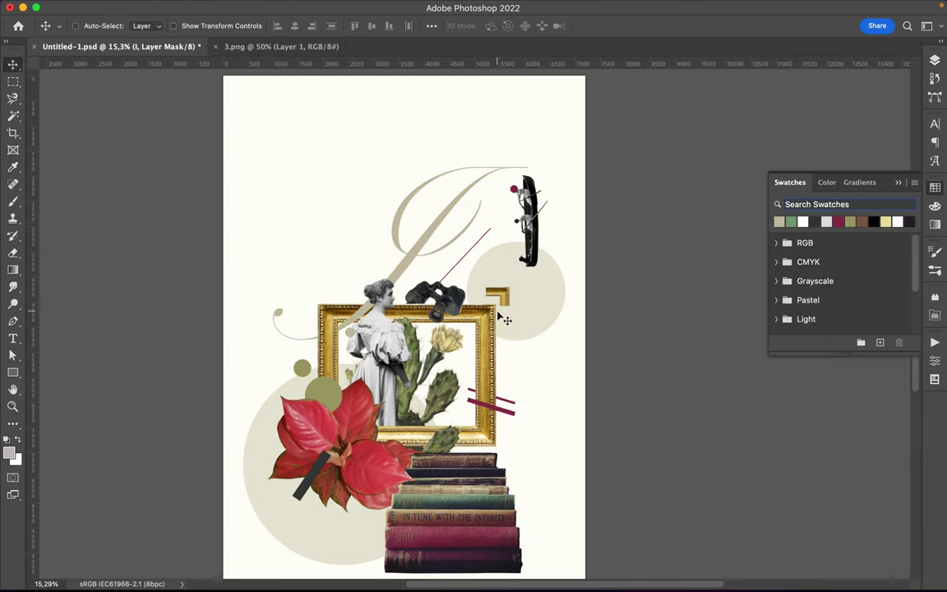
Scale the beige script letter down slightly with Free Transform.
key("ctrl+t")
key("F7")
key("Escape")
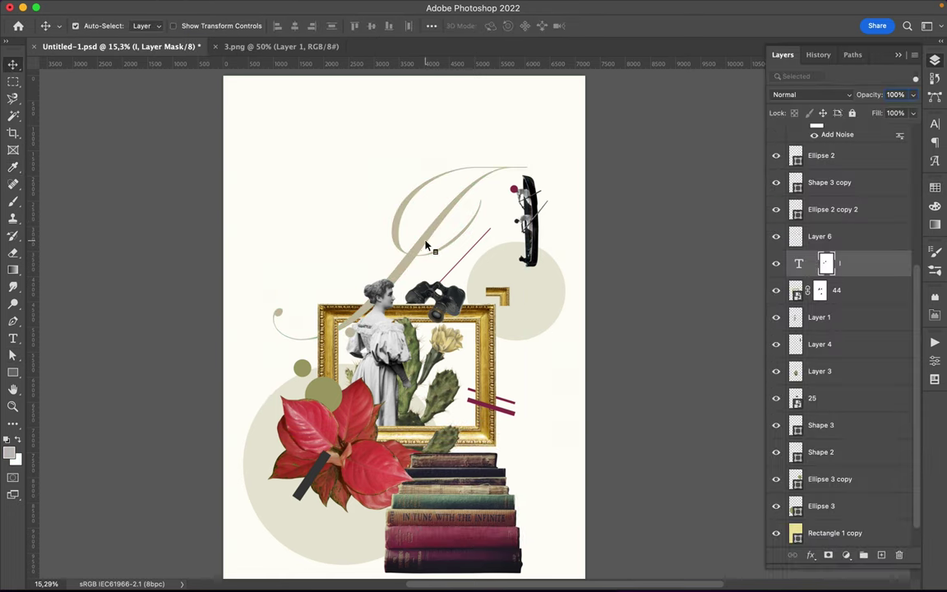
key("ctrl+t")
left_click_drag(529, 163, 498, 196)
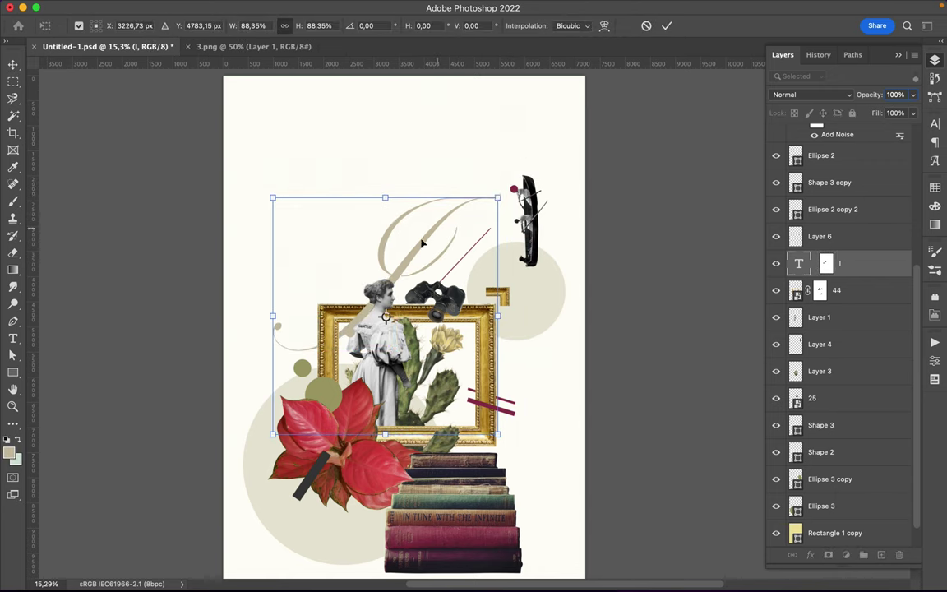
key("Return")
left_click(476, 246, "ctrl")
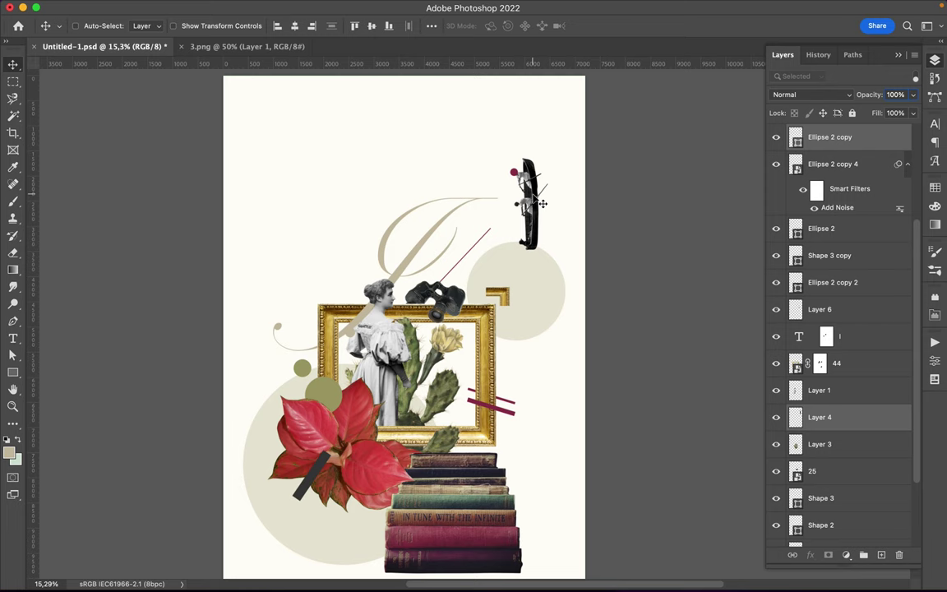
Shrink the upper beige circle and nudge it slightly into position.
left_click(530, 329, "ctrl")
key("ctrl+t")
left_click_drag(535, 344, 535, 320)
key("Return")
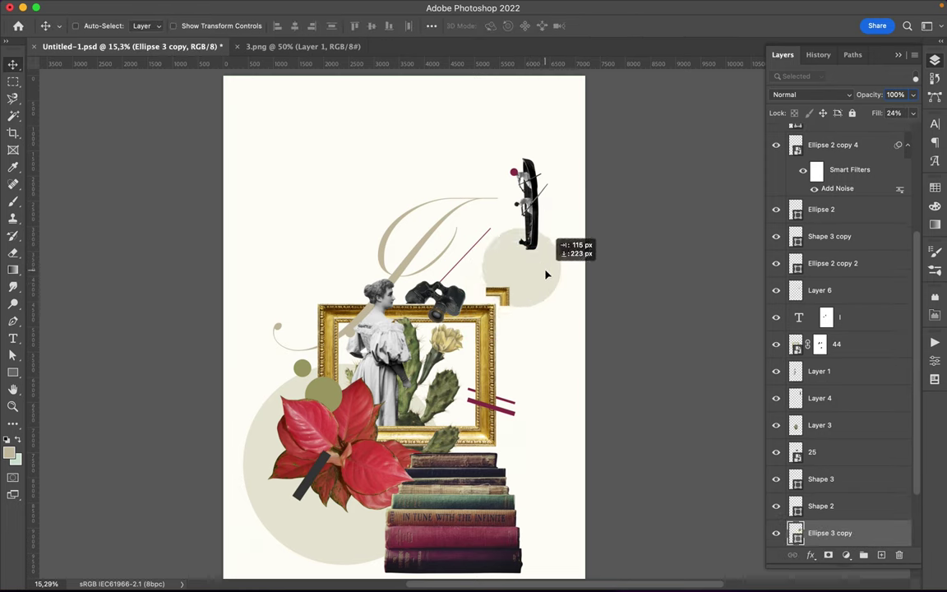
key("ctrl+t")
left_click_drag(548, 266, 550, 271)
key("Return")
Pull the top end of the thin line down toward the binoculars to shorten it.
left_click(488, 239)
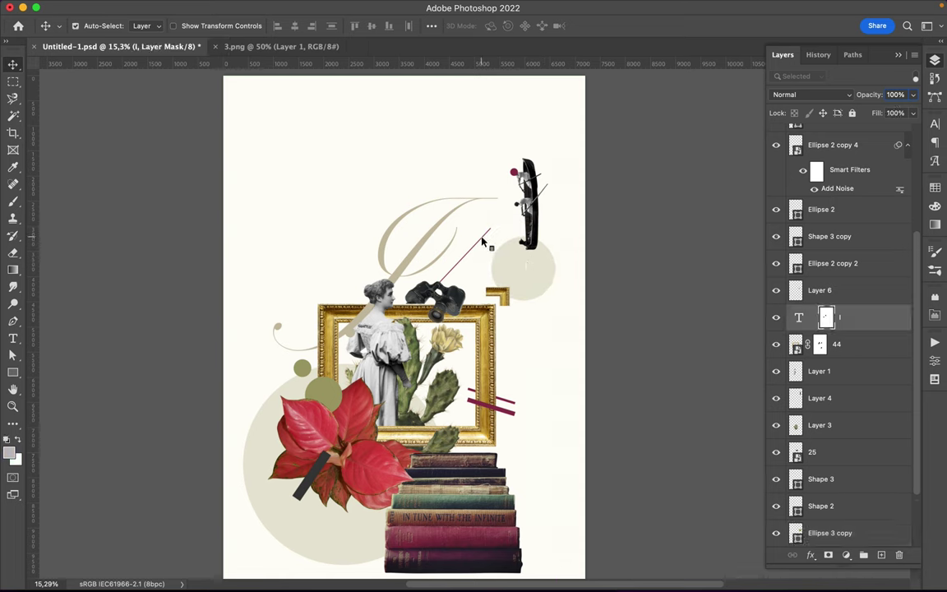
left_click(483, 242)
key("a")
left_click(458, 245)
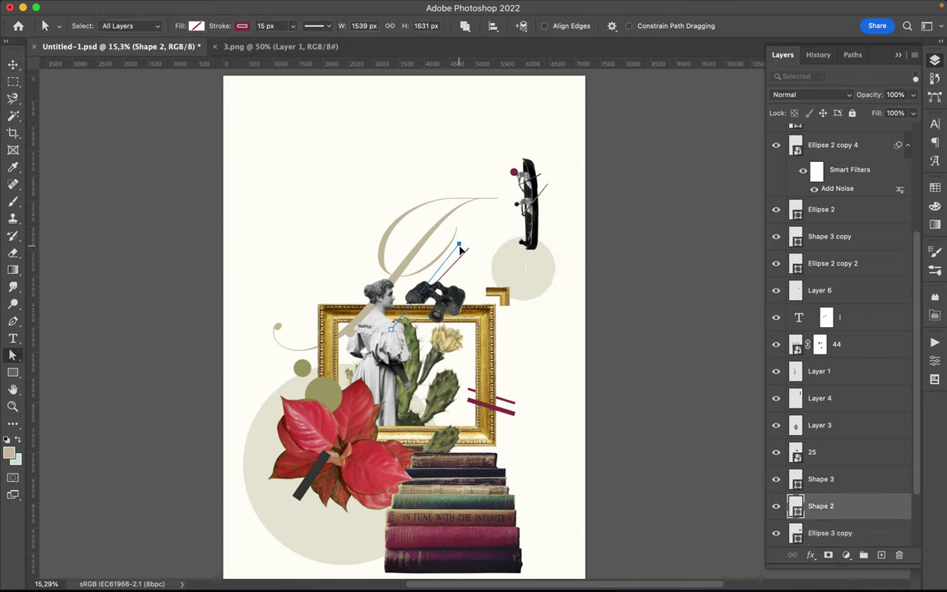
left_click_drag(449, 267, 444, 283)
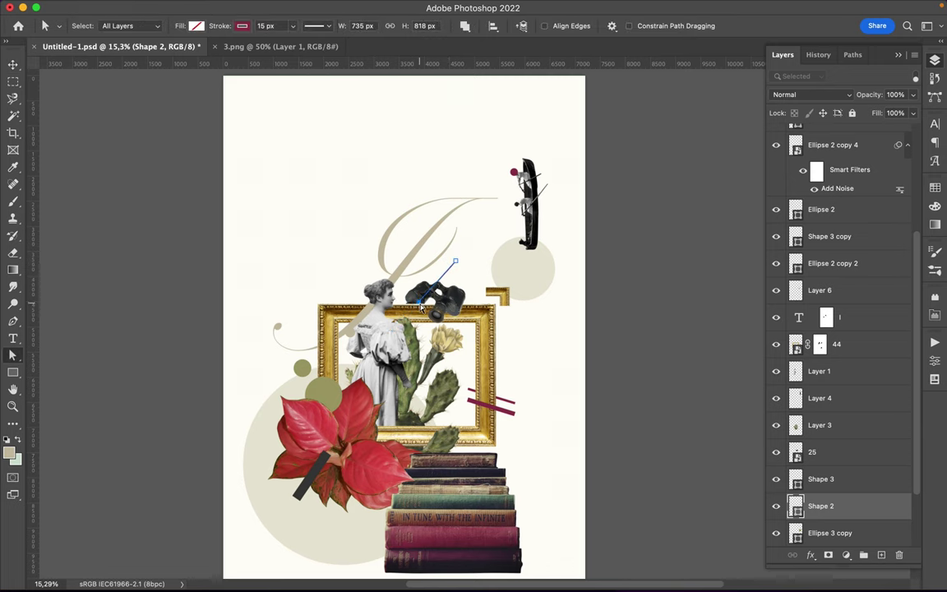
key("v")
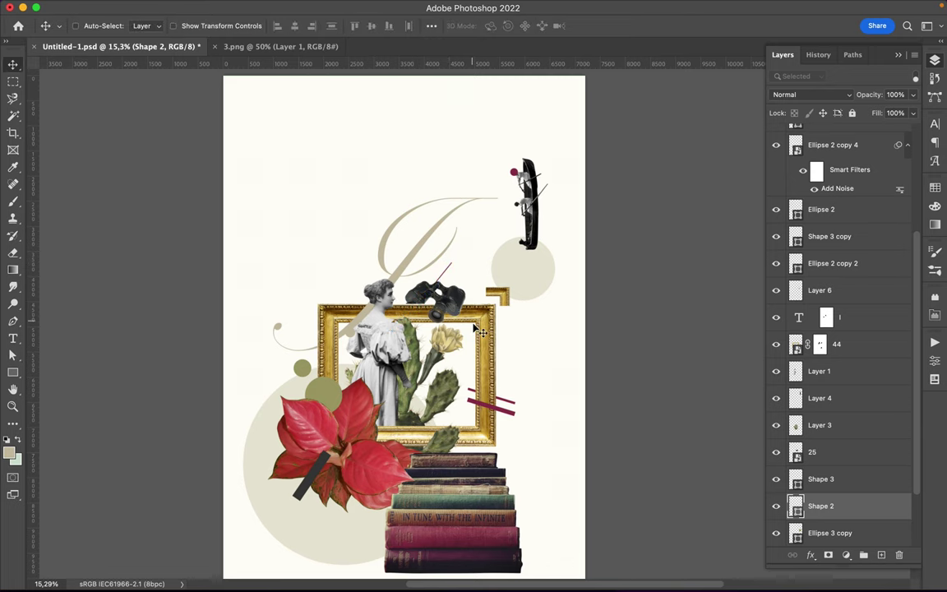
Duplicate the grey bar as a second bar across the flower and save the poster.
scroll(480, 331, "down", 2)
left_click(315, 441, "super")
left_click_drag(368, 363, 313, 440)
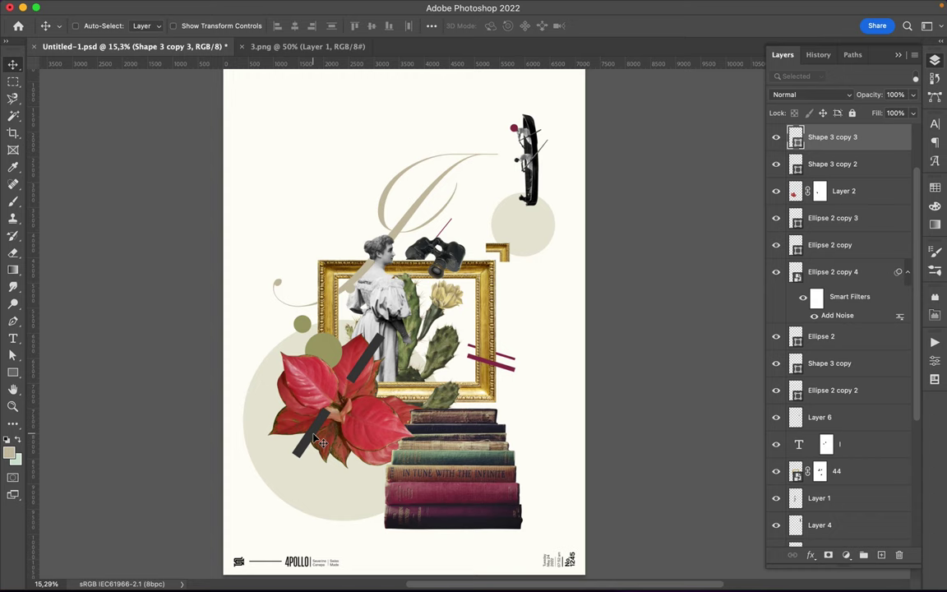
key("a")
left_click(363, 372)
left_click(507, 334)
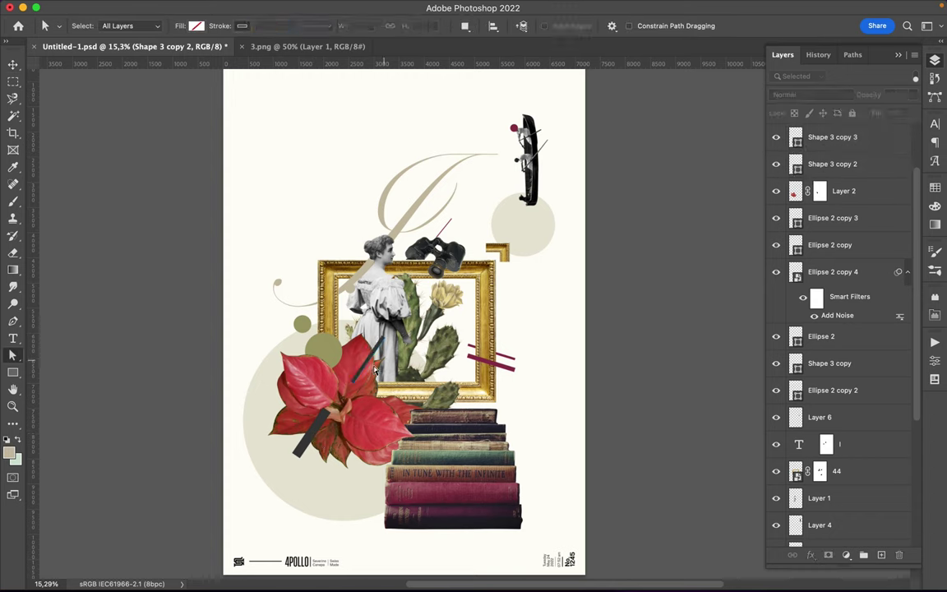
key("v")
left_click_drag(363, 404, 360, 412)
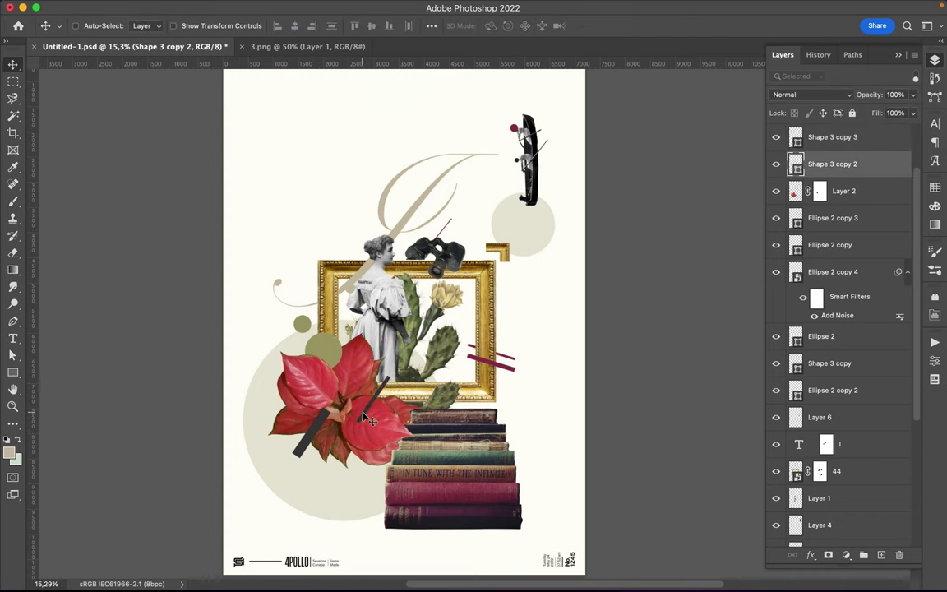
key("super+s")
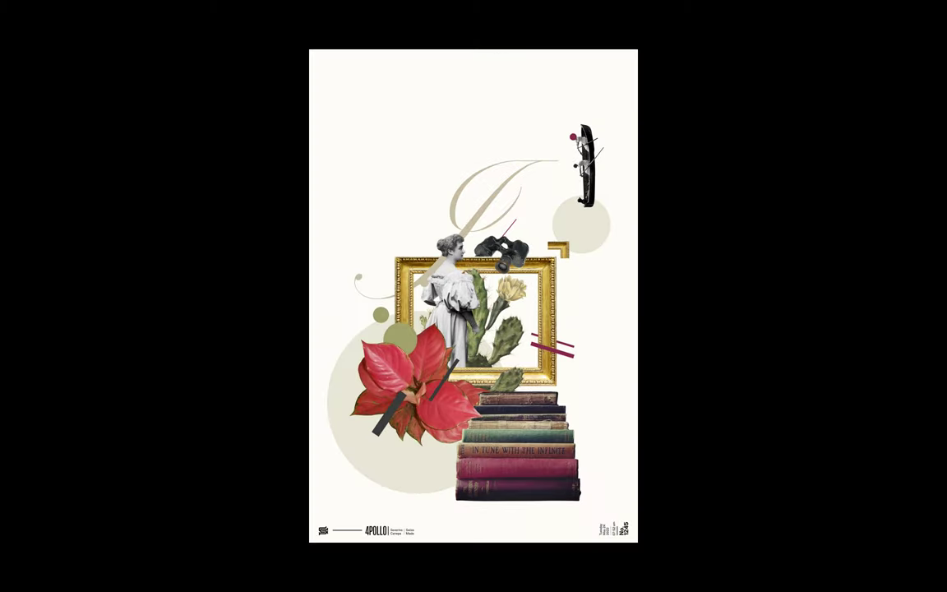